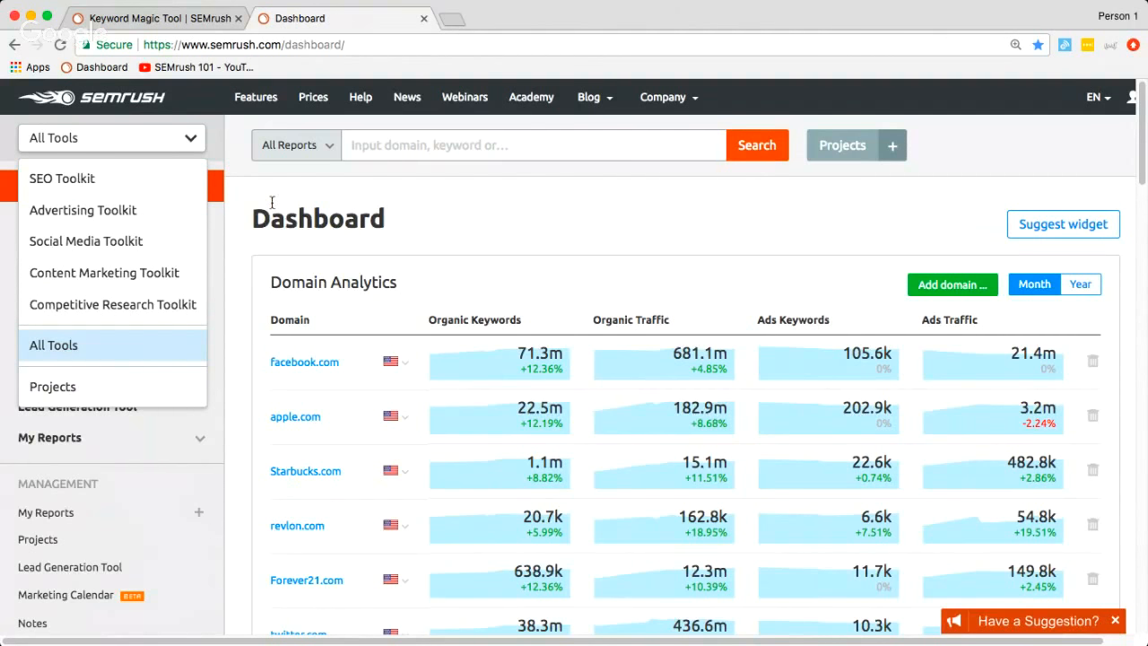
Open the list of toolkits and switch to the SEO Toolkit
{"action": "left_click", "coordinate": [270, 200]}
{"action": "left_click", "coordinate": [141, 137]}
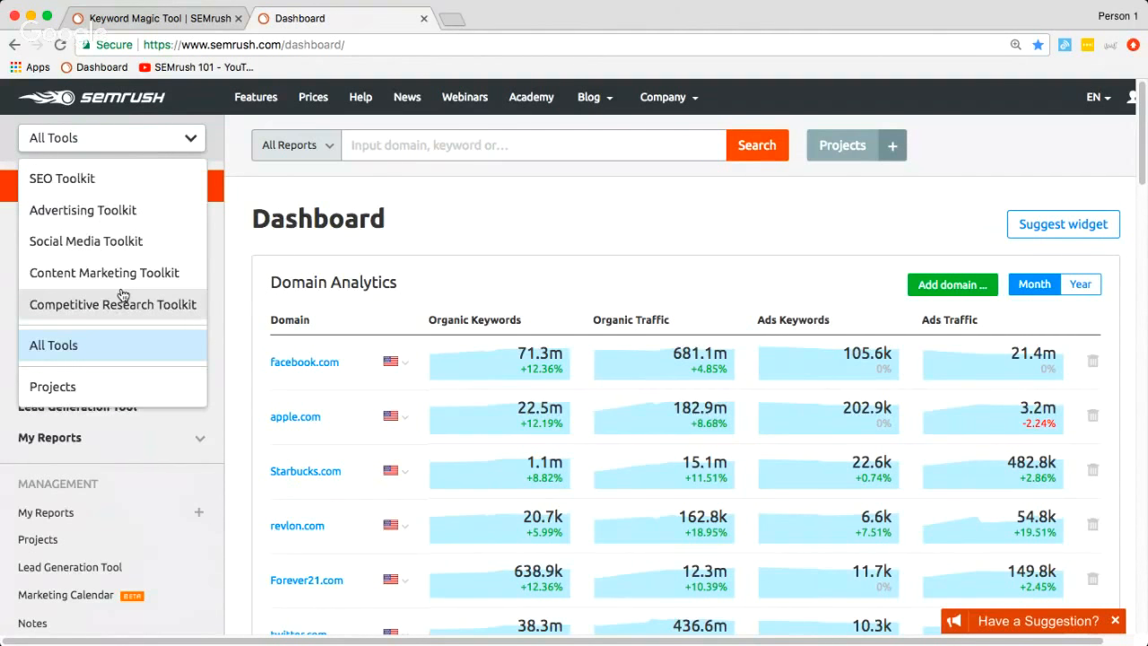
{"action": "left_click", "coordinate": [135, 183]}
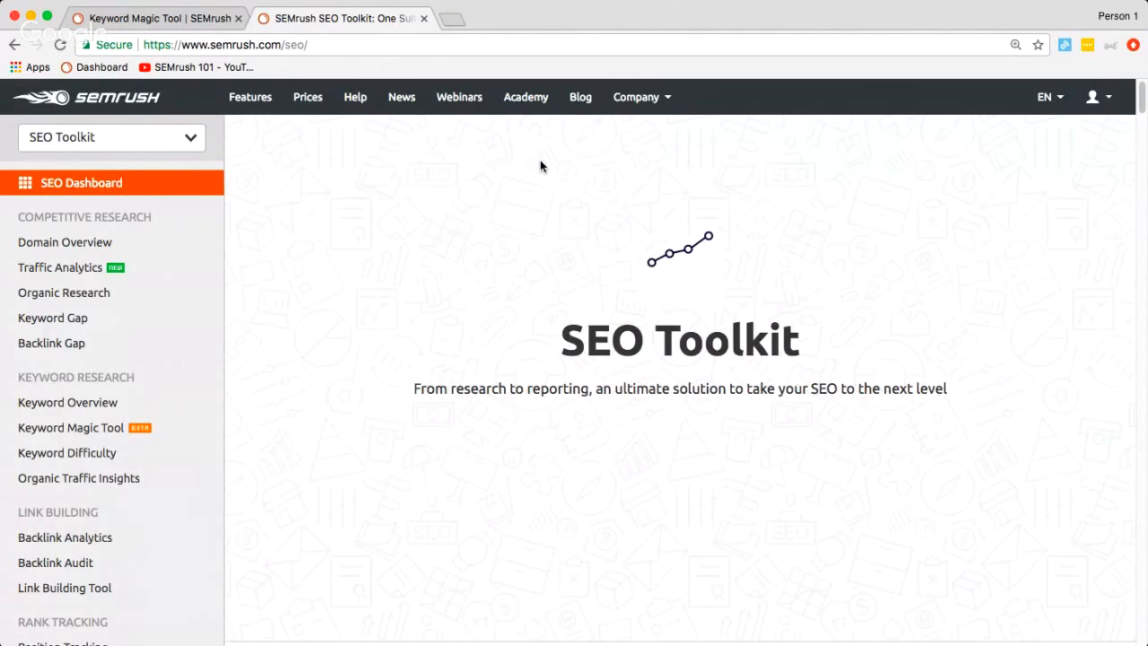
Review the available toolkits and the tool categories offered in the SEO Toolkit
{"action": "left_click", "coordinate": [98, 144]}
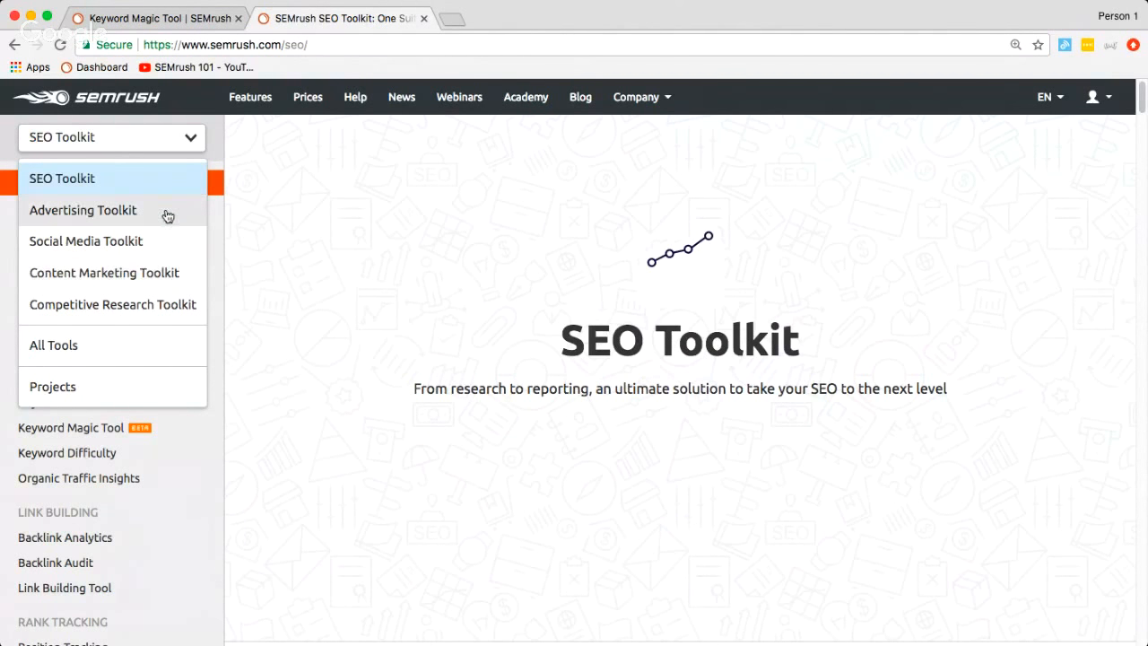
{"action": "left_click", "coordinate": [413, 285]}
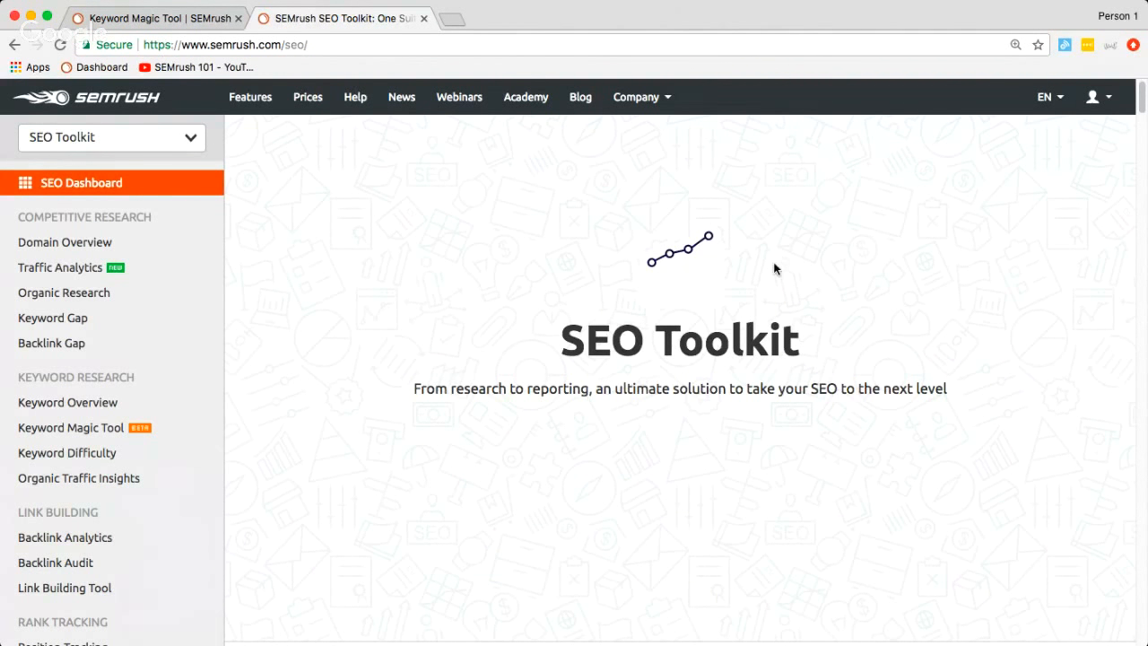
{"action": "scroll", "coordinate": [1137, 103], "scroll_direction": "down", "scroll_amount": 1}
{"action": "mouse_move", "coordinate": [1136, 103]}
{"action": "left_mouse_down"}
{"action": "mouse_move", "coordinate": [1143, 243]}
{"action": "mouse_move", "coordinate": [1141, 100]}
{"action": "left_mouse_up"}
{"action": "left_click", "coordinate": [175, 144]}
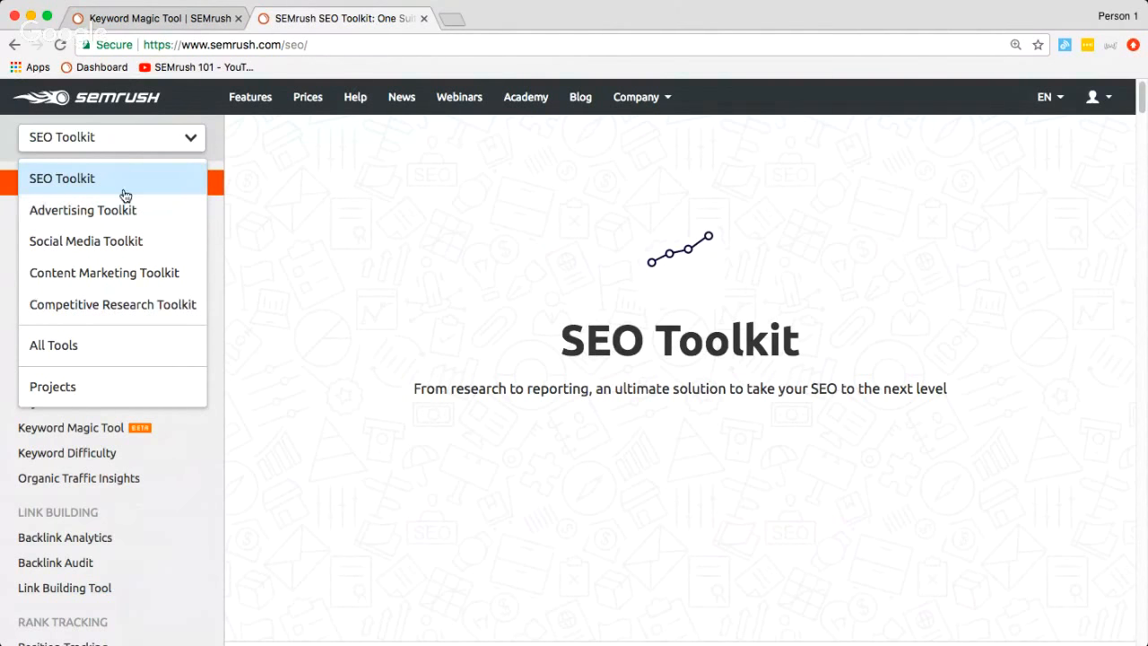
{"action": "left_click", "coordinate": [290, 252]}
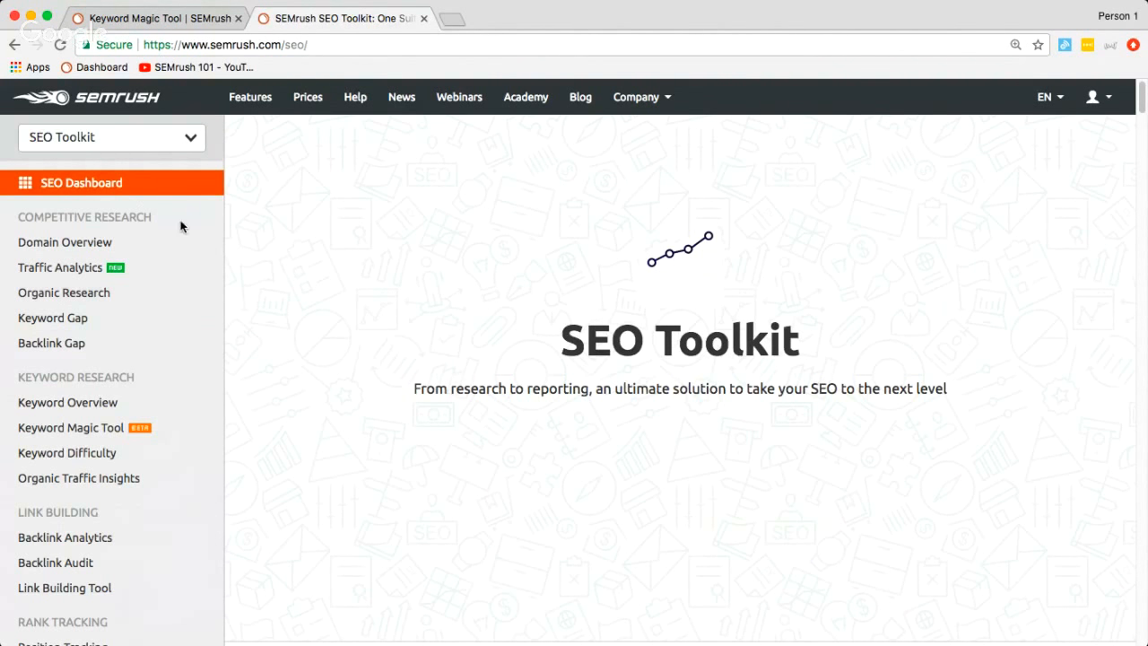
{"action": "scroll", "coordinate": [124, 362], "scroll_direction": "down", "scroll_amount": 3}
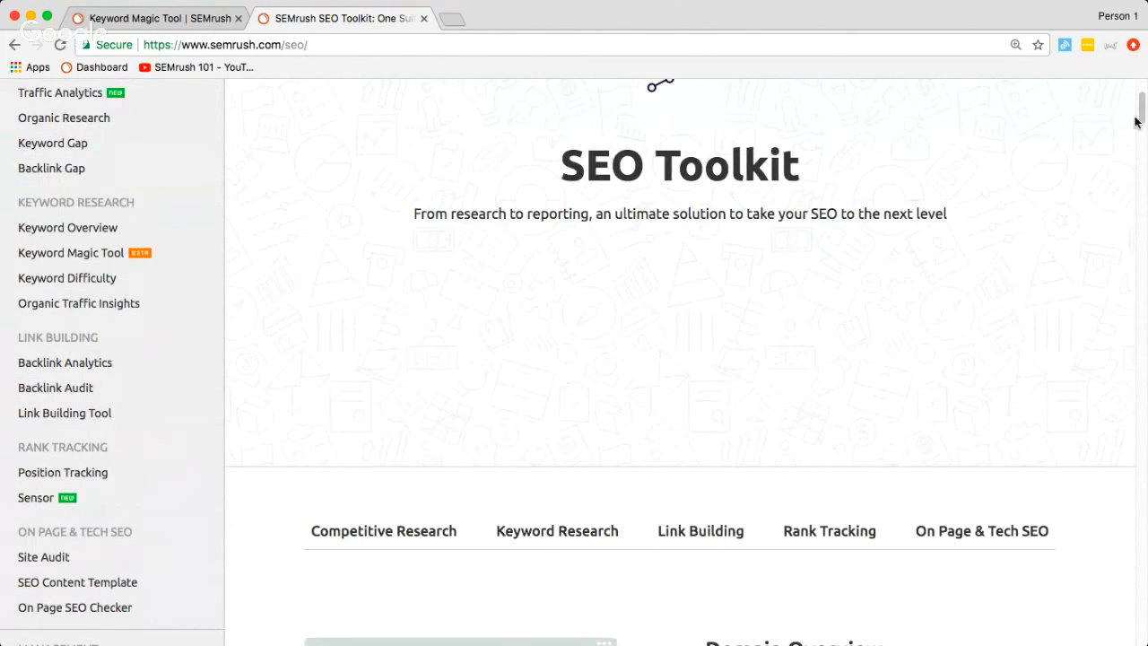
{"action": "scroll", "coordinate": [1139, 115], "scroll_direction": "up", "scroll_amount": 3}
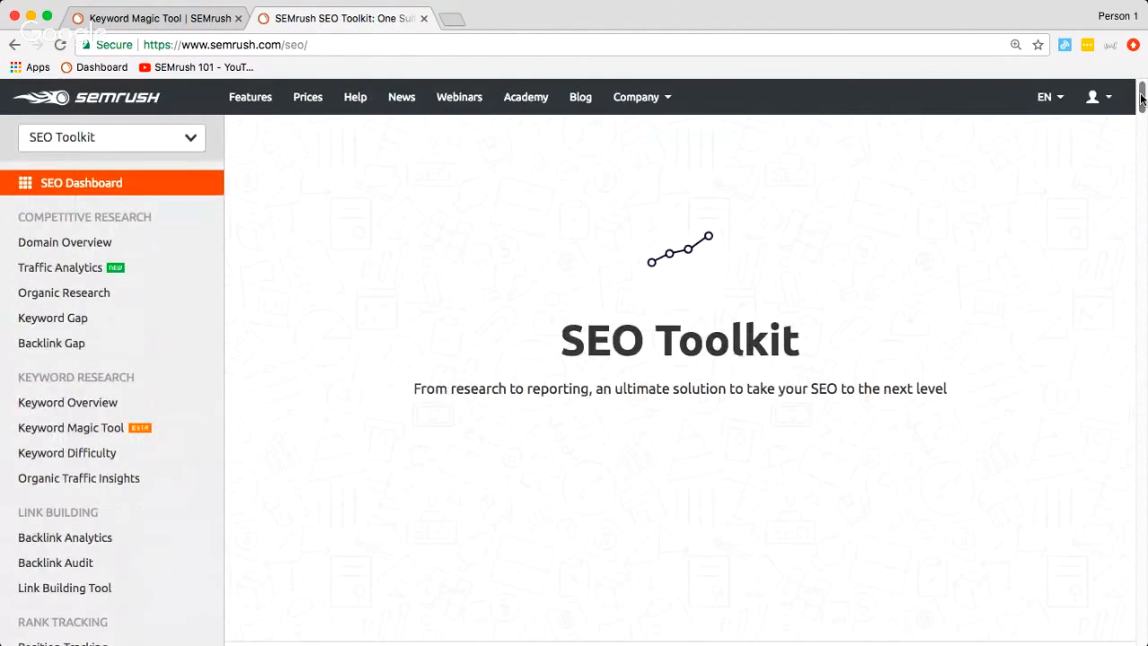
Switch back to the All Tools view and expand the Keyword Analytics section
{"action": "left_click", "coordinate": [185, 137]}
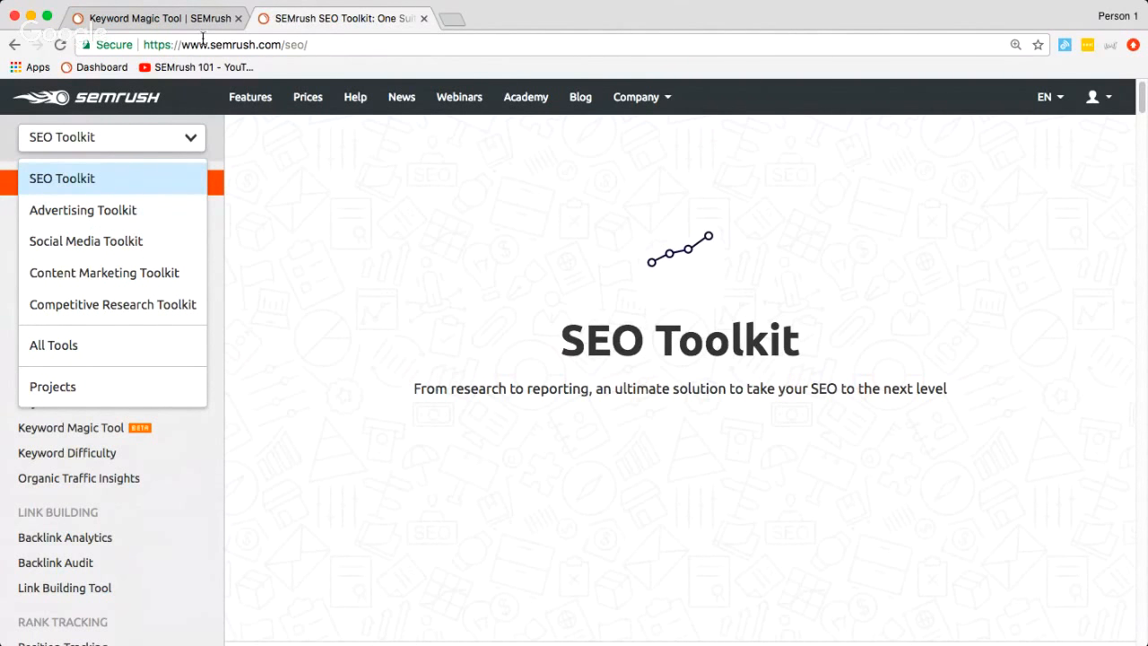
{"action": "left_click", "coordinate": [40, 345]}
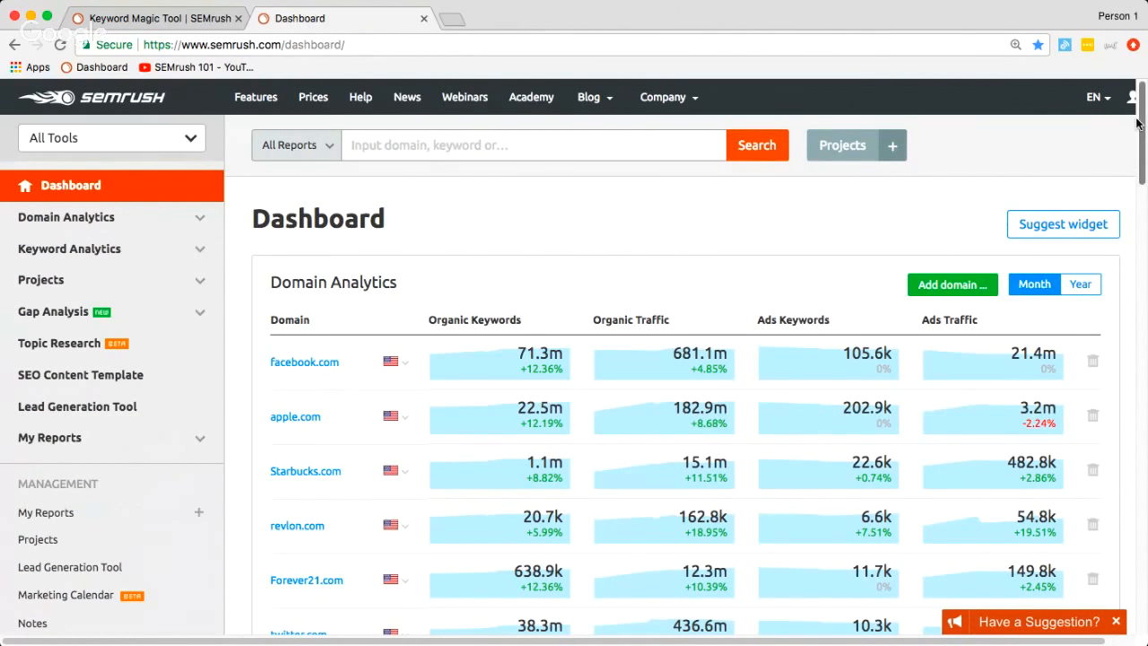
{"action": "scroll", "coordinate": [1138, 125], "scroll_direction": "down", "scroll_amount": 2}
{"action": "scroll", "coordinate": [1138, 126], "scroll_direction": "down", "scroll_amount": 3}
{"action": "left_click", "coordinate": [45, 168]}
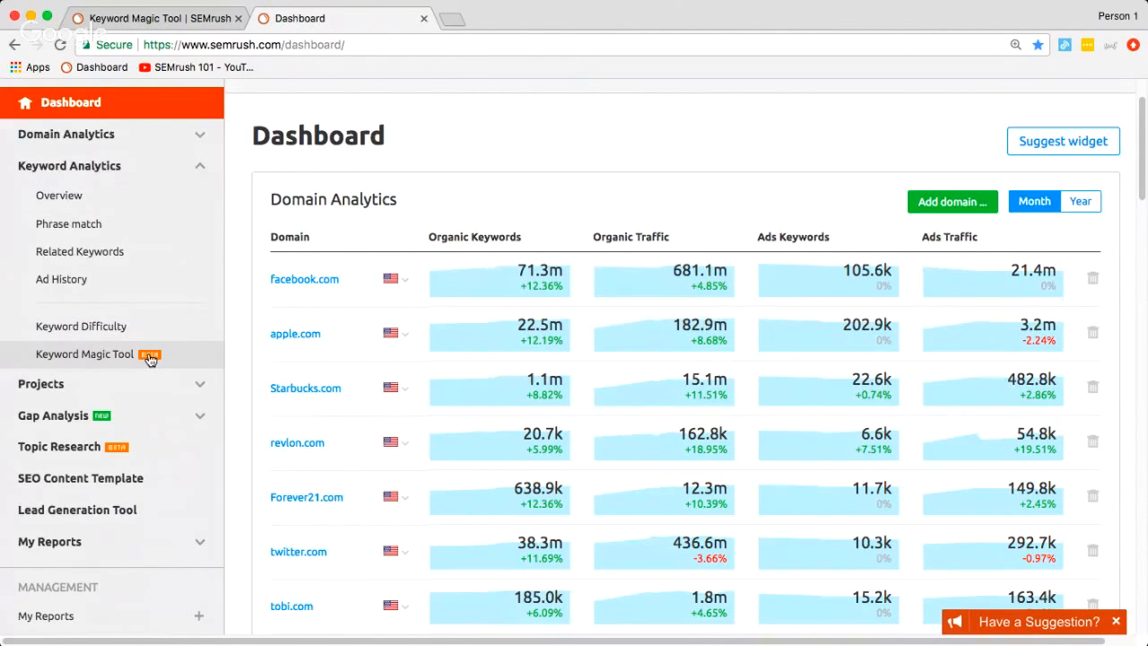
Switch to the open Keyword Magic Tool page and search the United States database for the keyword "pizza"
{"action": "left_click", "coordinate": [199, 17]}
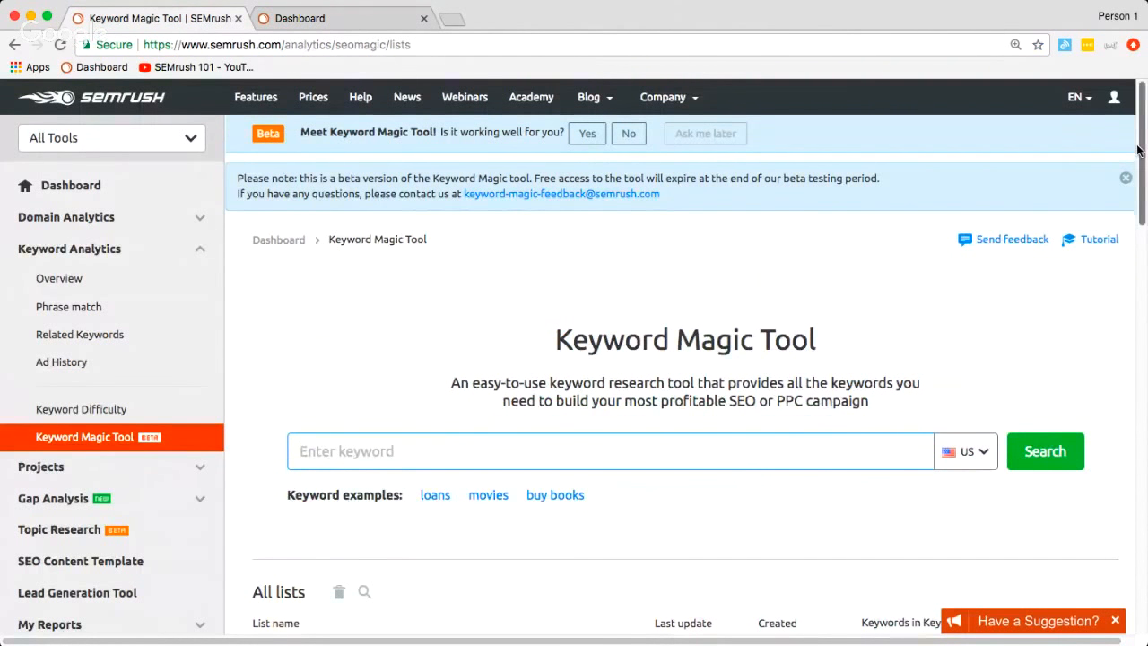
{"action": "scroll", "coordinate": [1133, 154], "scroll_direction": "down", "scroll_amount": 1}
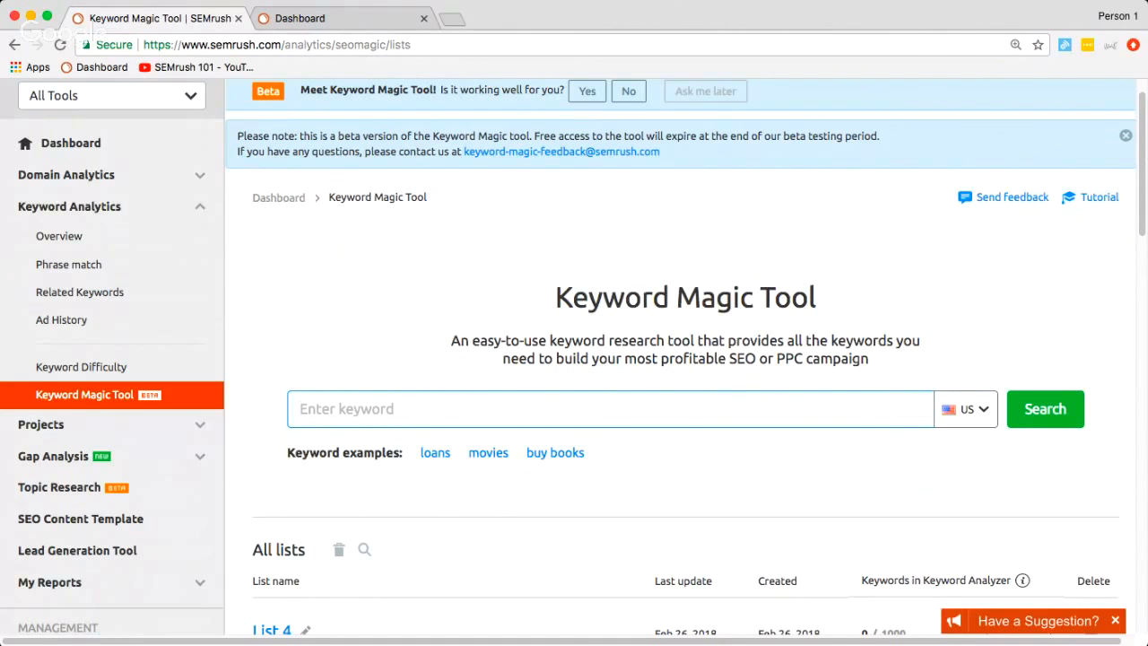
{"action": "scroll", "coordinate": [1144, 130], "scroll_direction": "down", "scroll_amount": 2}
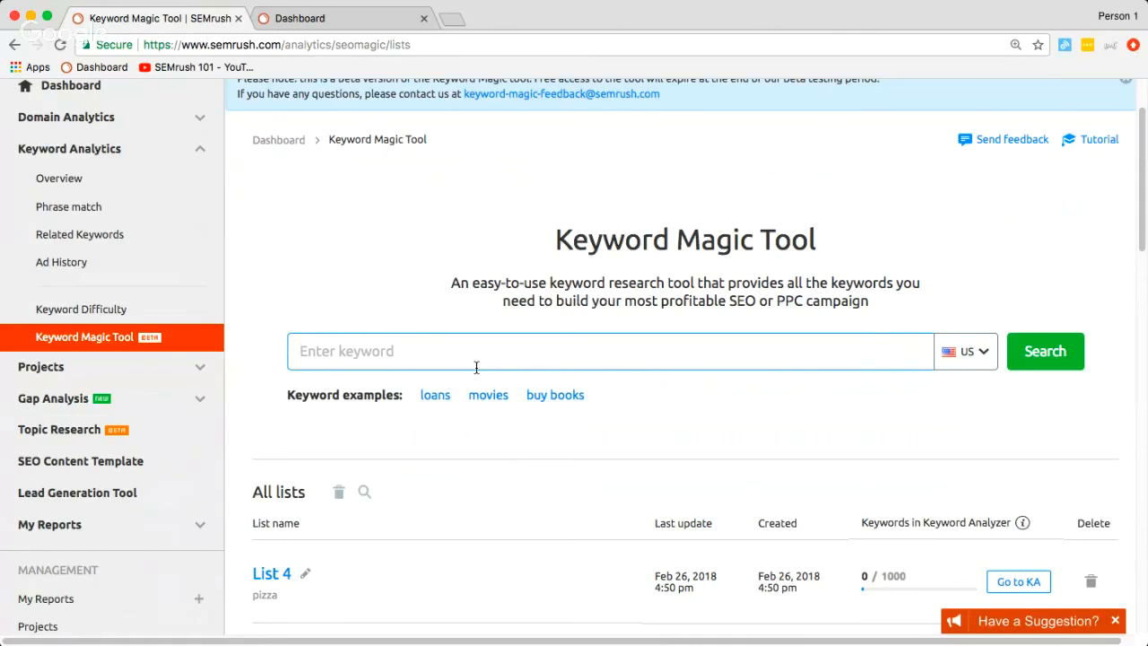
{"action": "type", "text": "pizza"}
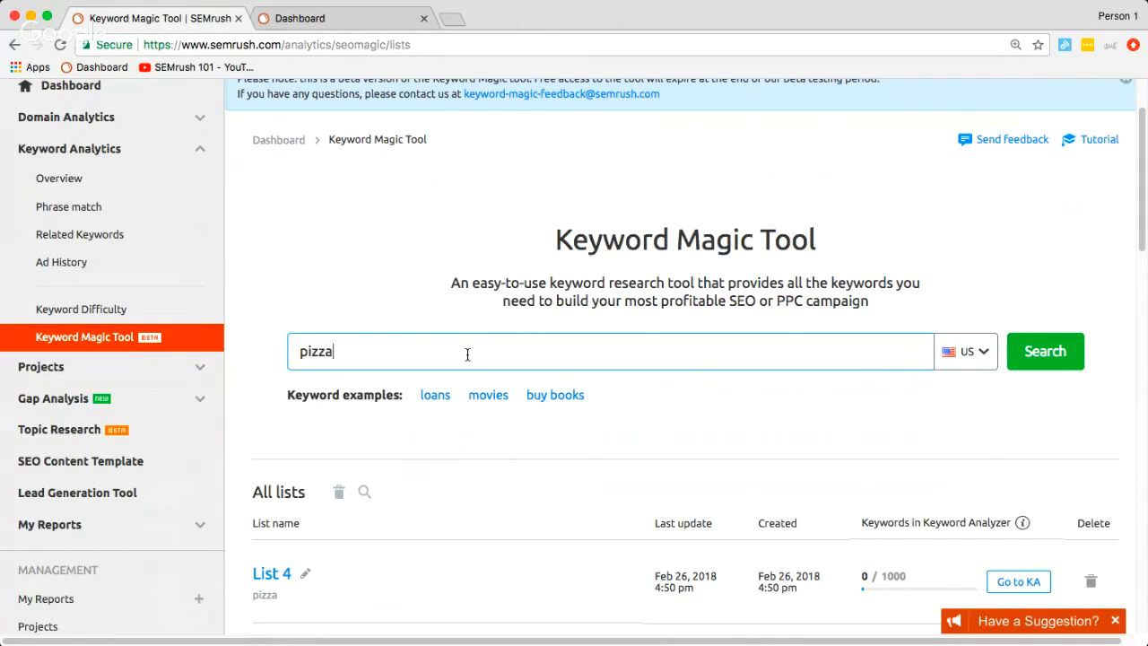
{"action": "left_click", "coordinate": [947, 354]}
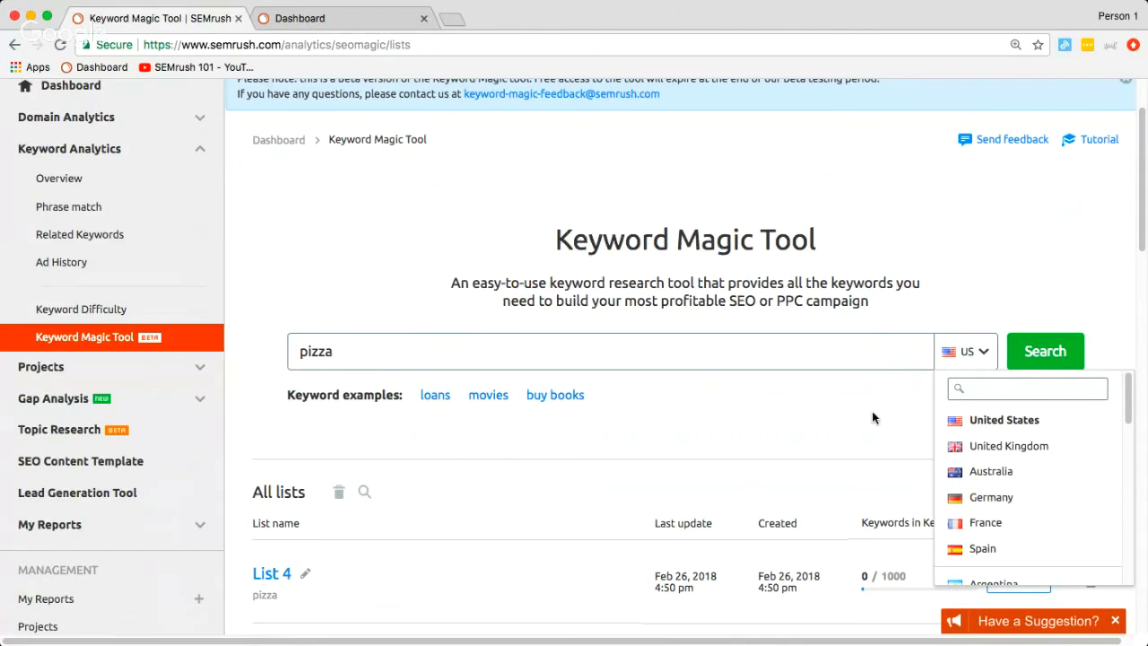
{"action": "left_click", "coordinate": [1044, 355]}
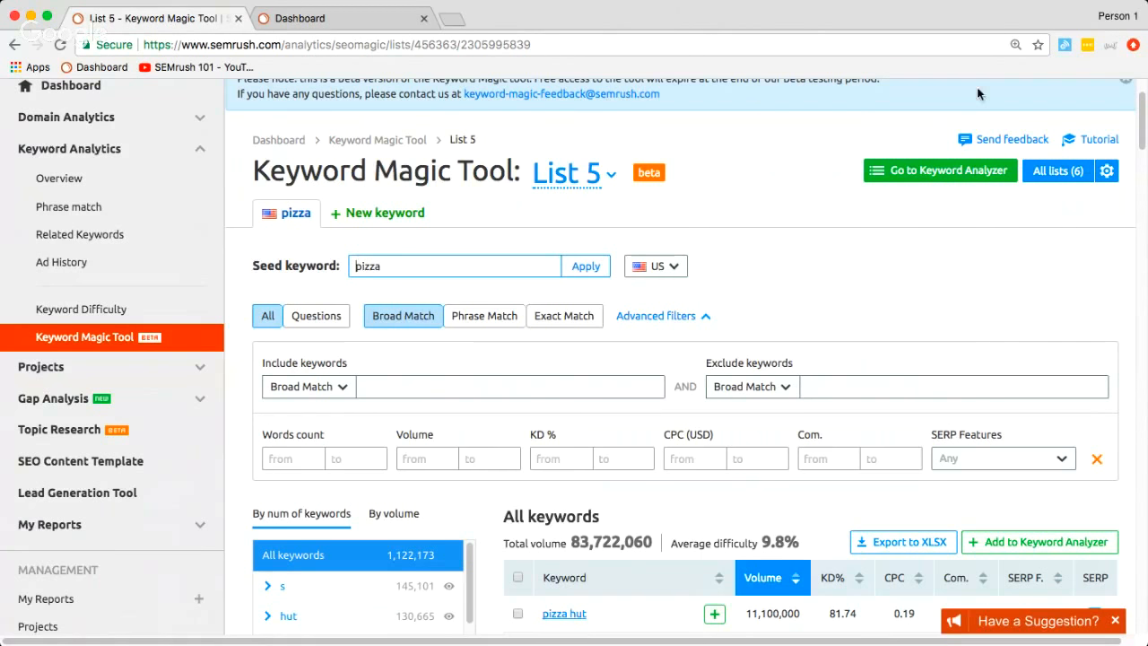
Examine the pizza results, including the filters, the keyword groups and the volume, difficulty and CPC columns
{"action": "scroll", "coordinate": [1144, 119], "scroll_direction": "down", "scroll_amount": 1}
{"action": "scroll", "coordinate": [1144, 119], "scroll_direction": "down", "scroll_amount": 5}
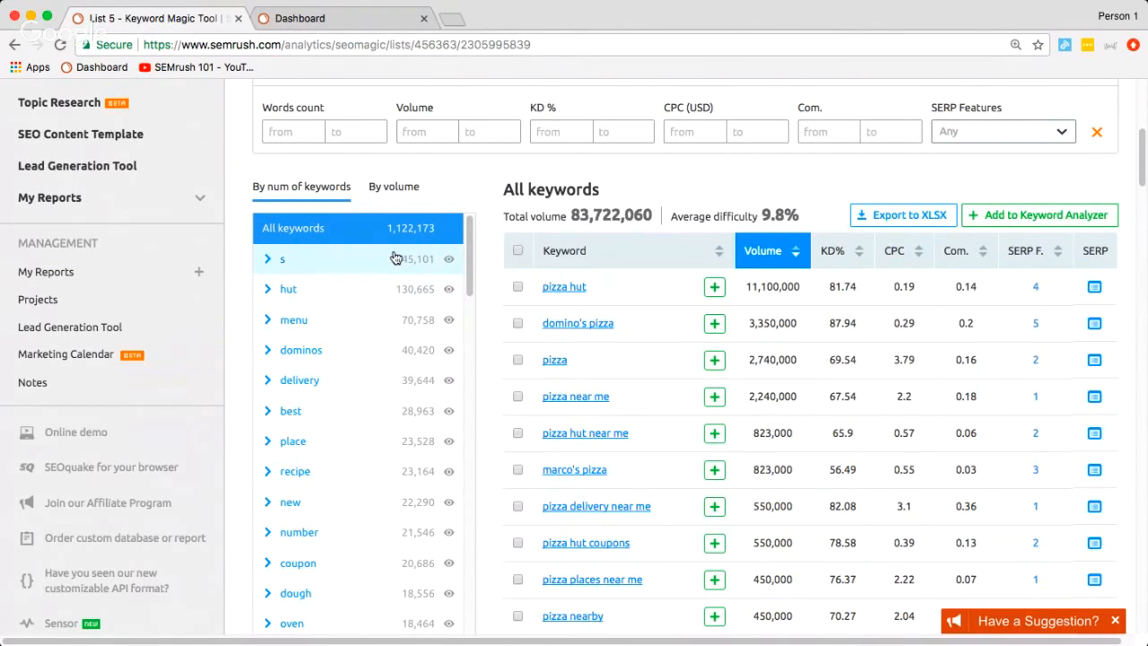
{"action": "scroll", "coordinate": [396, 258], "scroll_direction": "down", "scroll_amount": 1}
{"action": "scroll", "coordinate": [1144, 139], "scroll_direction": "up", "scroll_amount": 2}
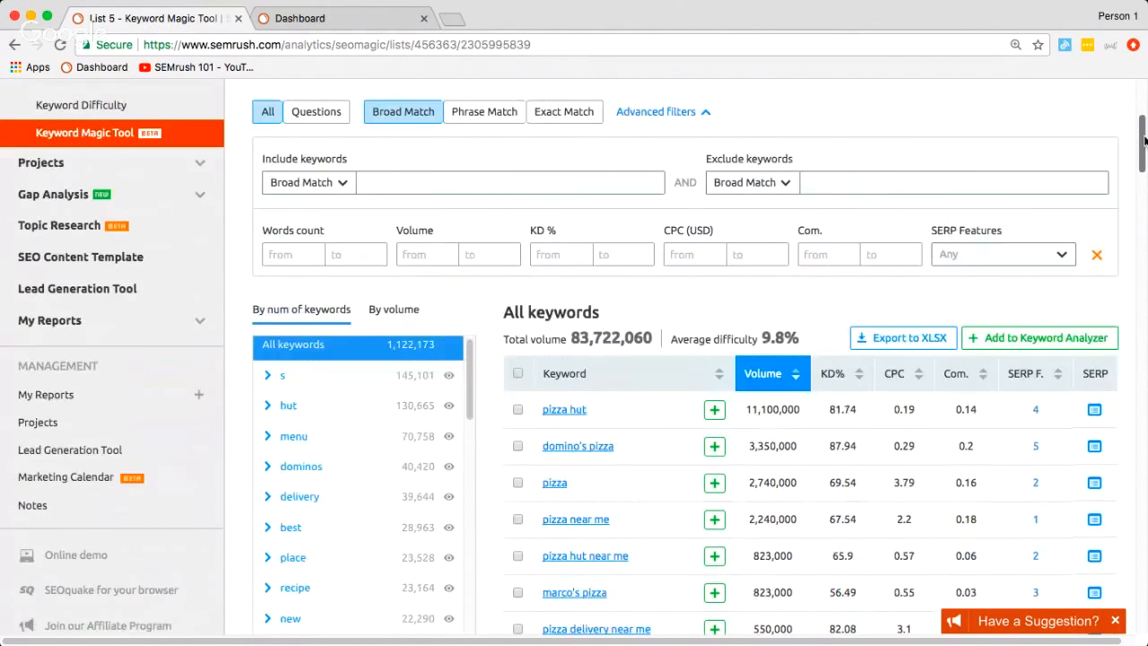
{"action": "scroll", "coordinate": [1144, 139], "scroll_direction": "up", "scroll_amount": 3}
{"action": "scroll", "coordinate": [1144, 132], "scroll_direction": "down", "scroll_amount": 1}
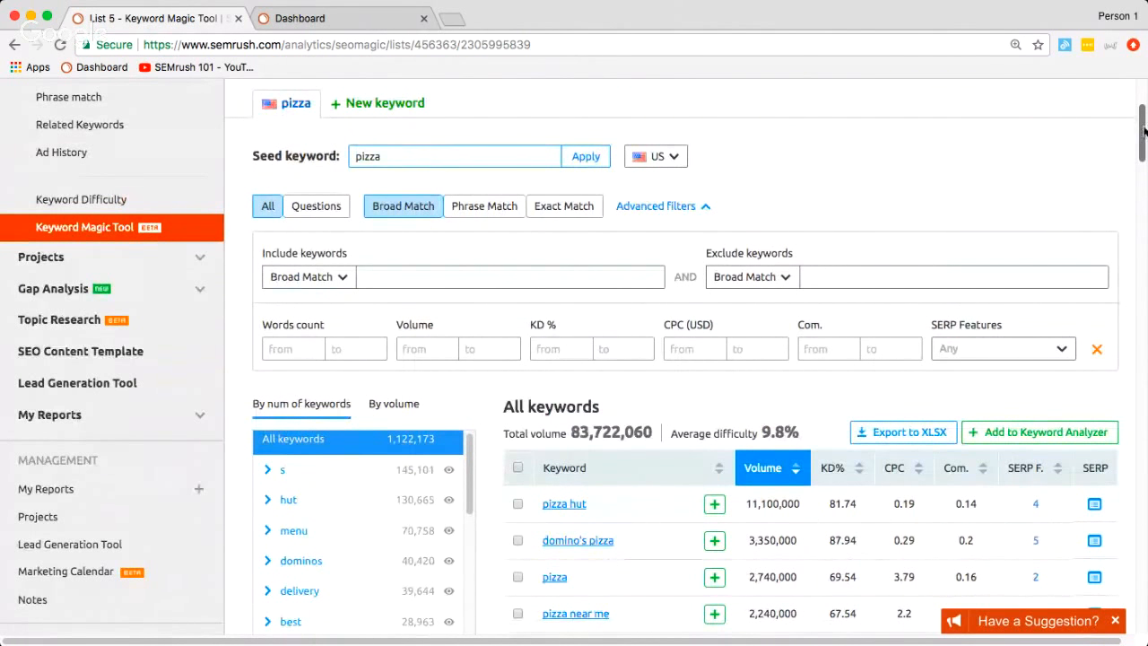
{"action": "left_click_drag", "start_coordinate": [1143, 6], "coordinate": [1141, 8]}
{"action": "left_click_drag", "start_coordinate": [1142, 139], "coordinate": [1142, 149]}
{"action": "scroll", "coordinate": [1141, 150], "scroll_direction": "down", "scroll_amount": 1}
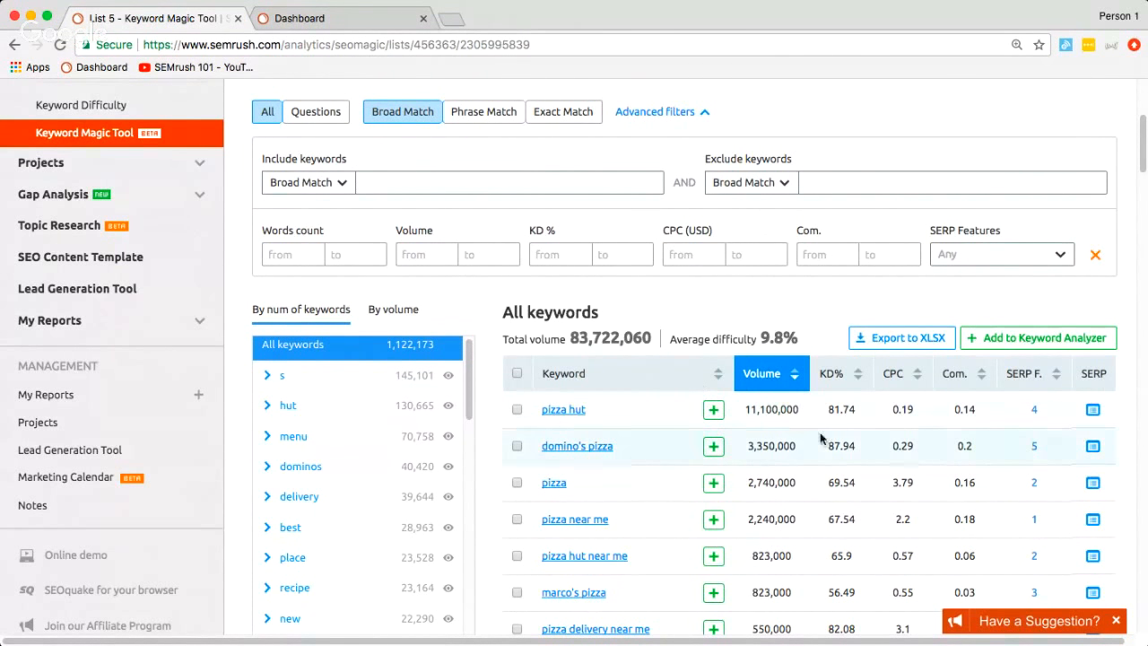
{"action": "scroll", "coordinate": [681, 404], "scroll_direction": "down", "scroll_amount": 5}
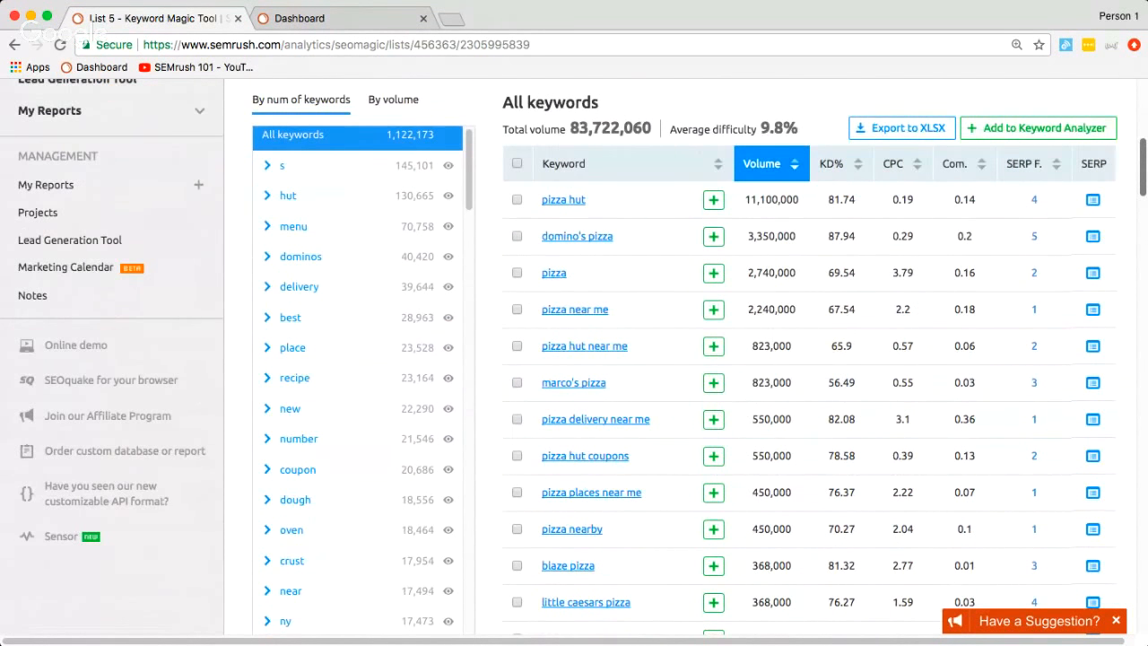
Limit the pizza results to question keywords and examine the resulting questions and their metrics
{"action": "scroll", "coordinate": [633, 225], "scroll_direction": "up", "scroll_amount": 3}
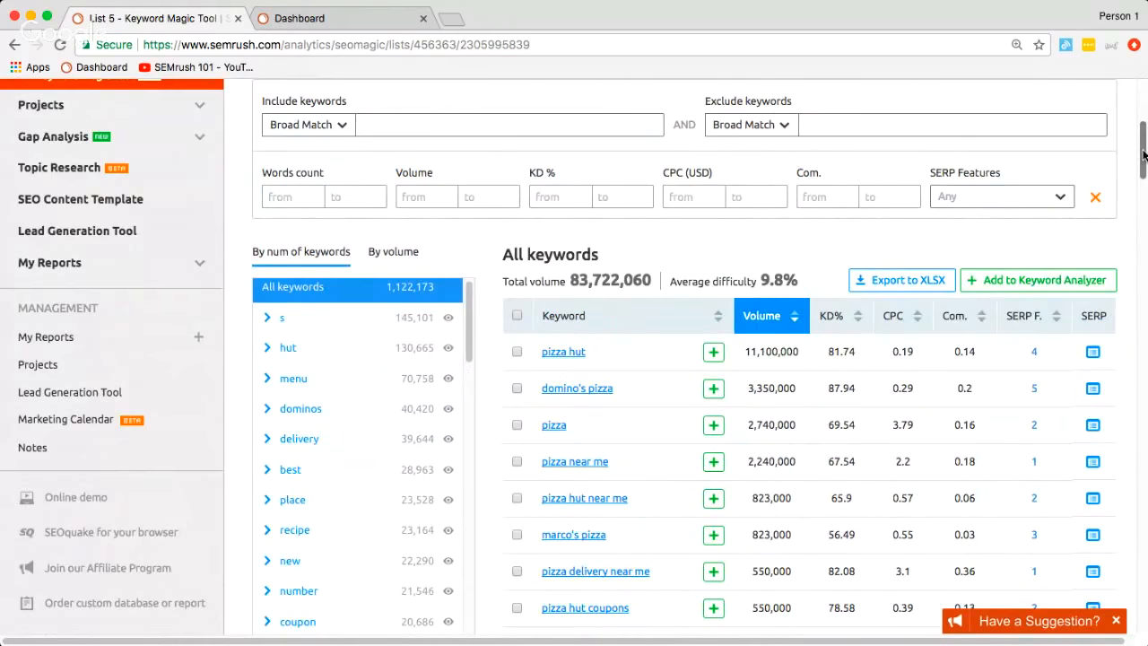
{"action": "scroll", "coordinate": [1143, 155], "scroll_direction": "up", "scroll_amount": 1}
{"action": "left_click", "coordinate": [319, 114]}
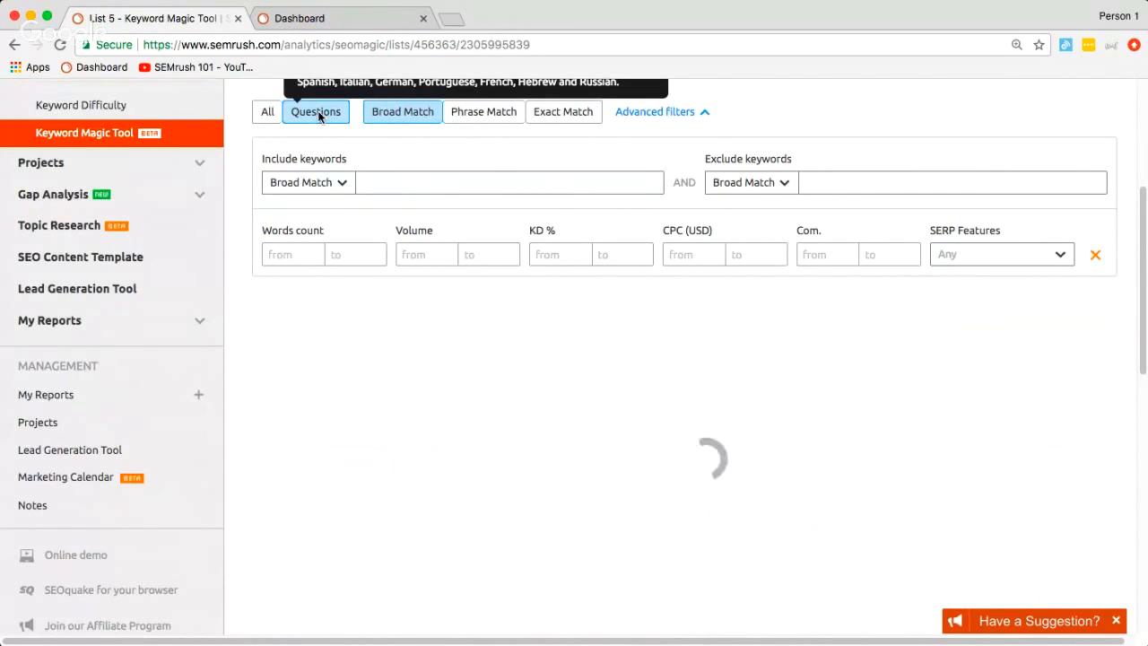
{"action": "scroll", "coordinate": [254, 180], "scroll_direction": "up", "scroll_amount": 1}
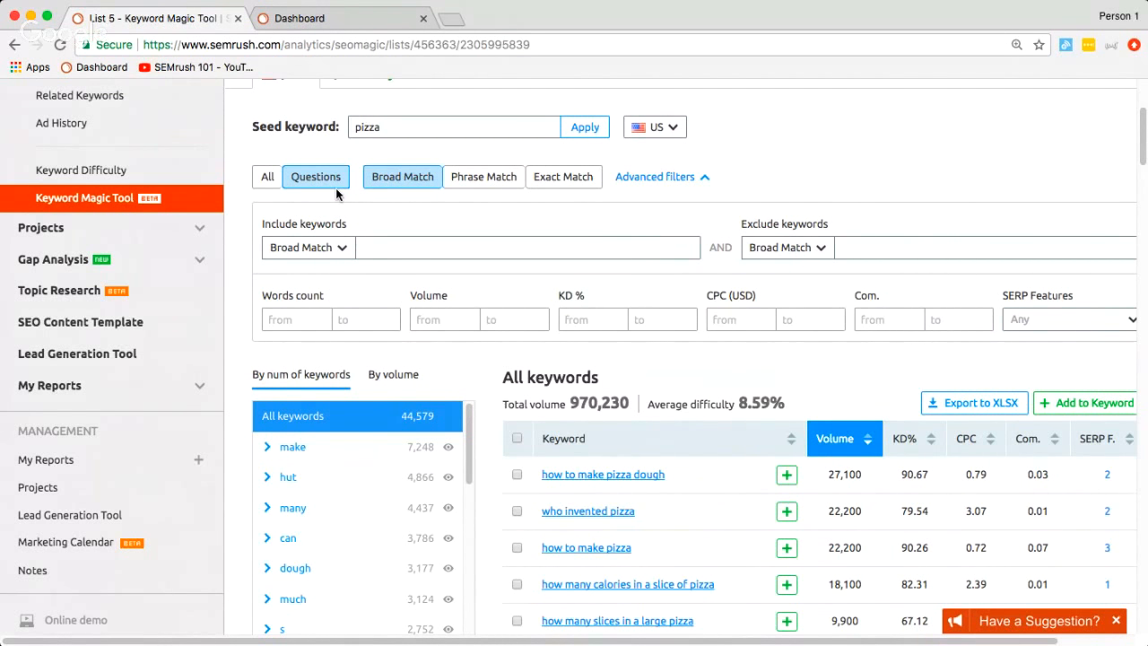
{"action": "left_click_drag", "start_coordinate": [1143, 140], "coordinate": [1143, 146]}
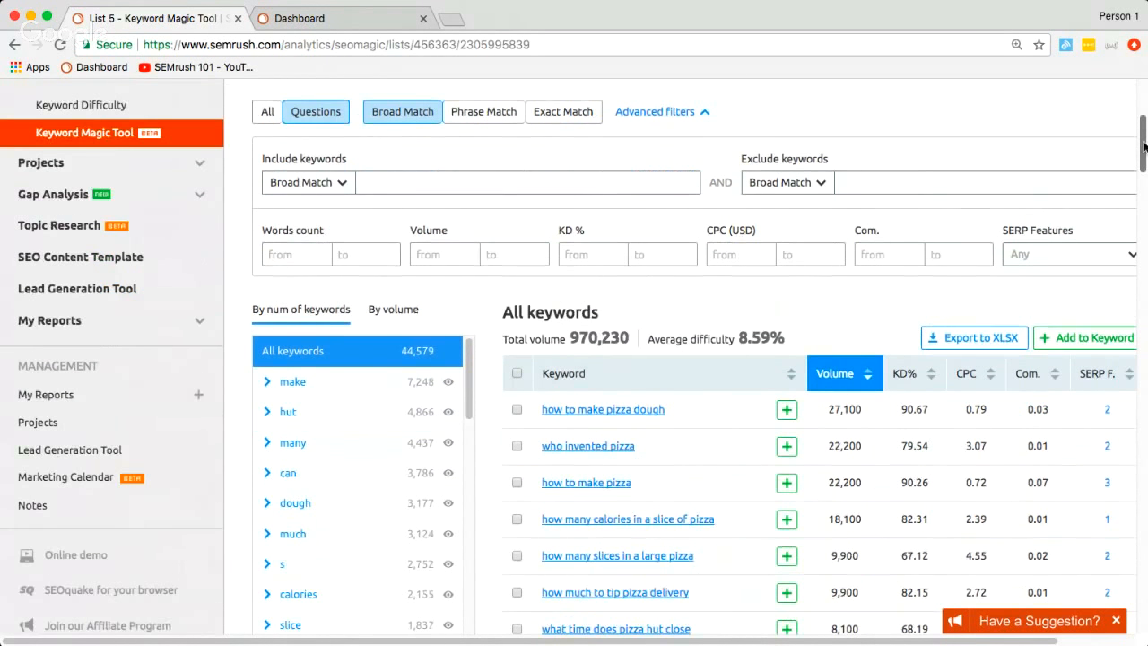
{"action": "scroll", "coordinate": [860, 359], "scroll_direction": "down", "scroll_amount": 3}
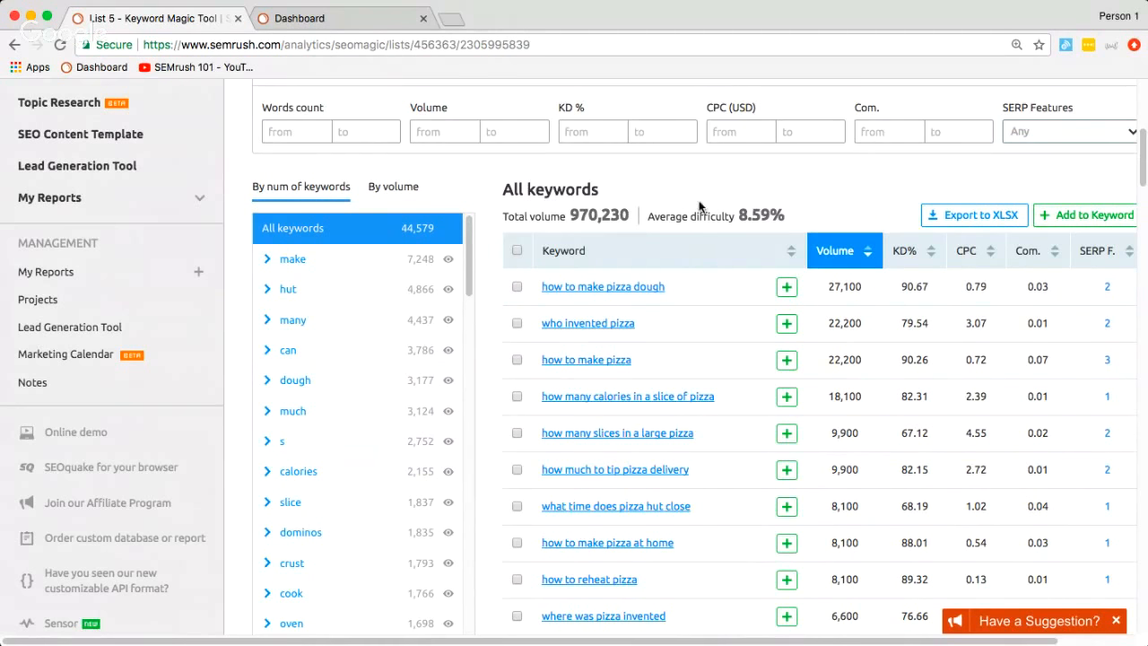
{"action": "scroll", "coordinate": [1142, 154], "scroll_direction": "down", "scroll_amount": 2}
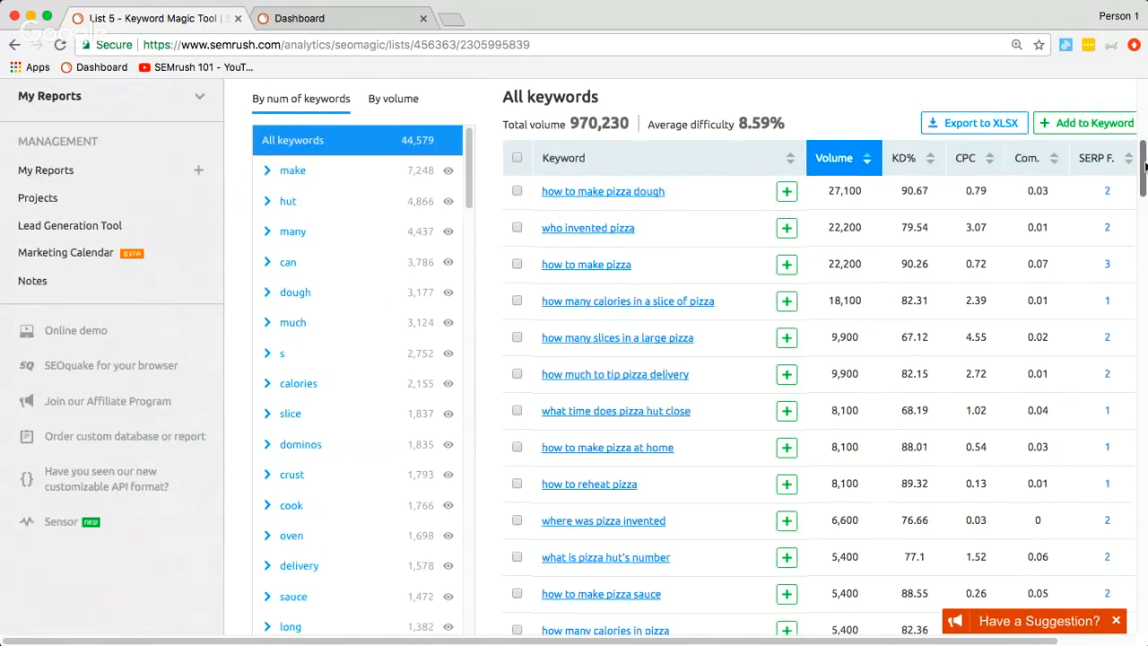
{"action": "scroll", "coordinate": [1141, 154], "scroll_direction": "up", "scroll_amount": 1}
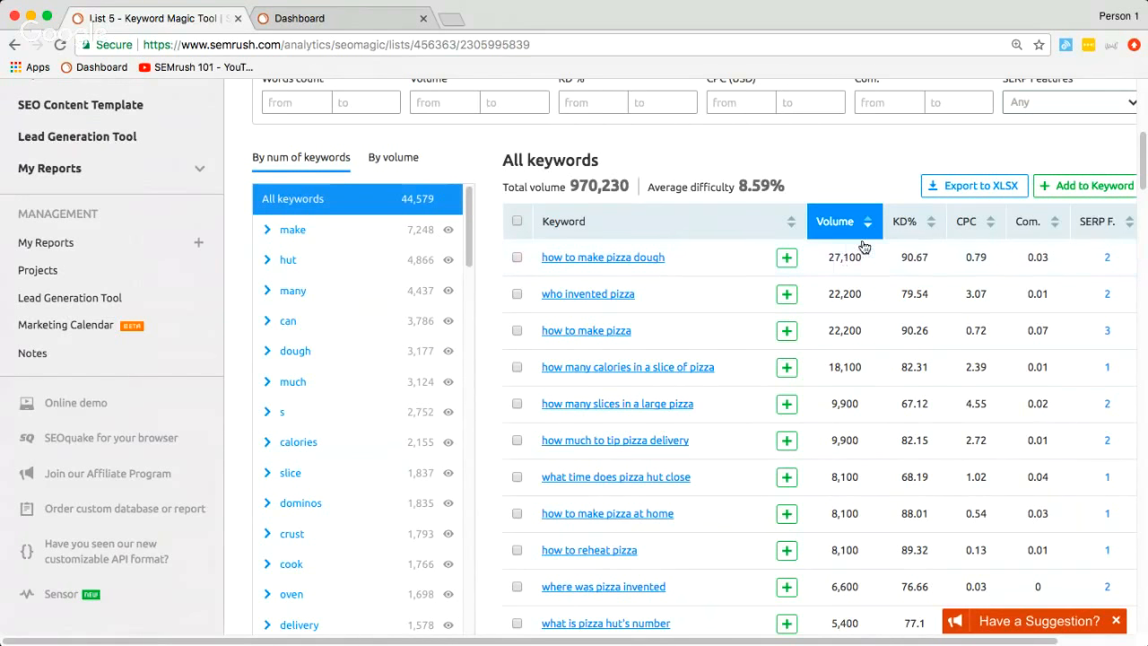
Show all pizza keywords instead of questions and filter them by the Featured Snippet SERP feature
{"action": "scroll", "coordinate": [1141, 154], "scroll_direction": "up", "scroll_amount": 3}
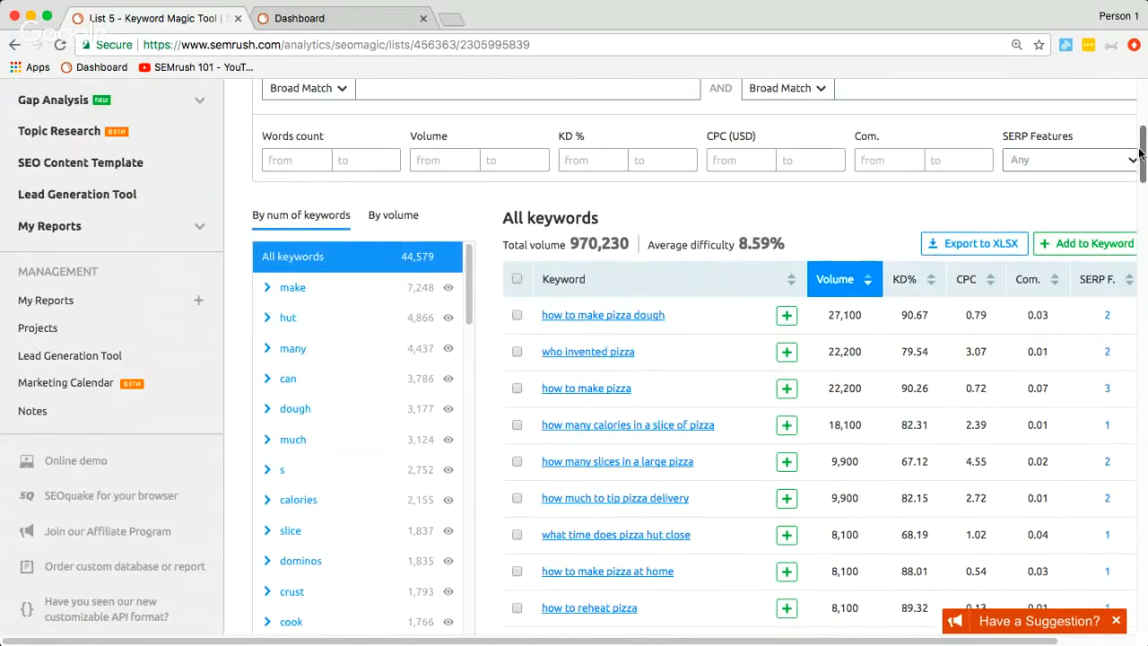
{"action": "scroll", "coordinate": [1141, 154], "scroll_direction": "up", "scroll_amount": 3}
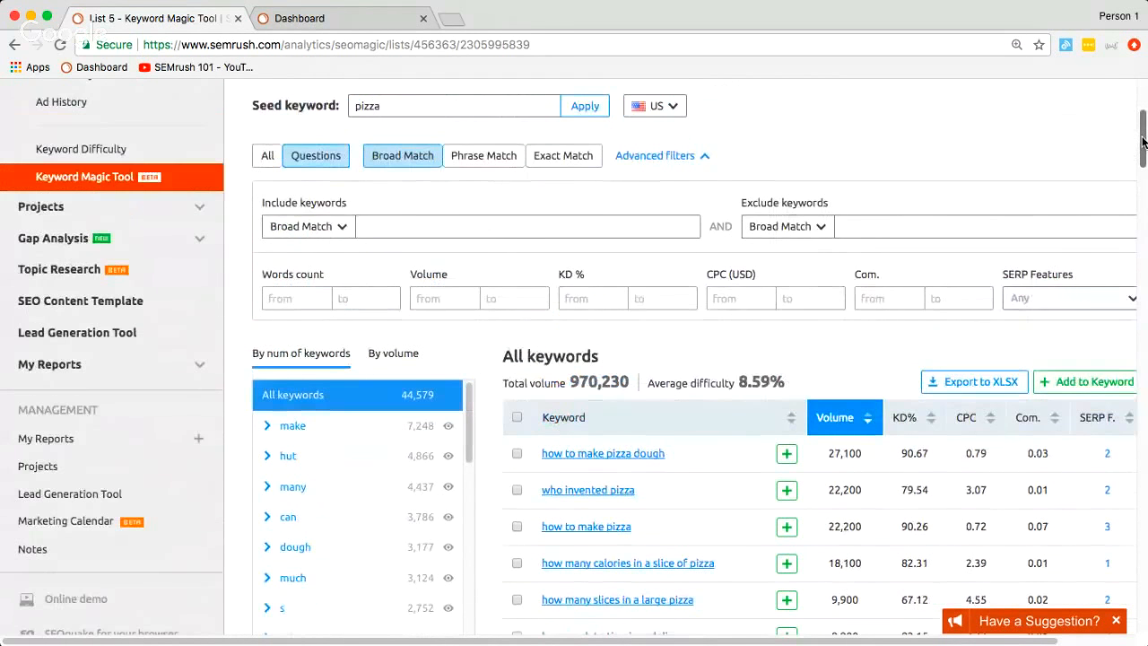
{"action": "left_click", "coordinate": [269, 155]}
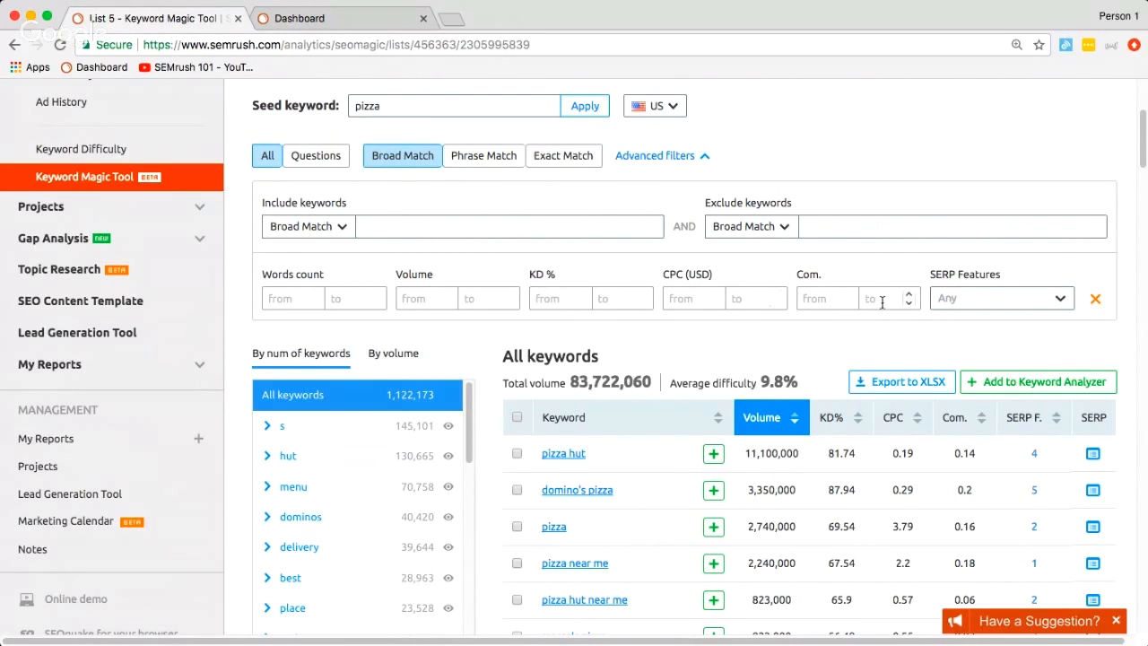
{"action": "scroll", "coordinate": [619, 265], "scroll_direction": "down", "scroll_amount": 1}
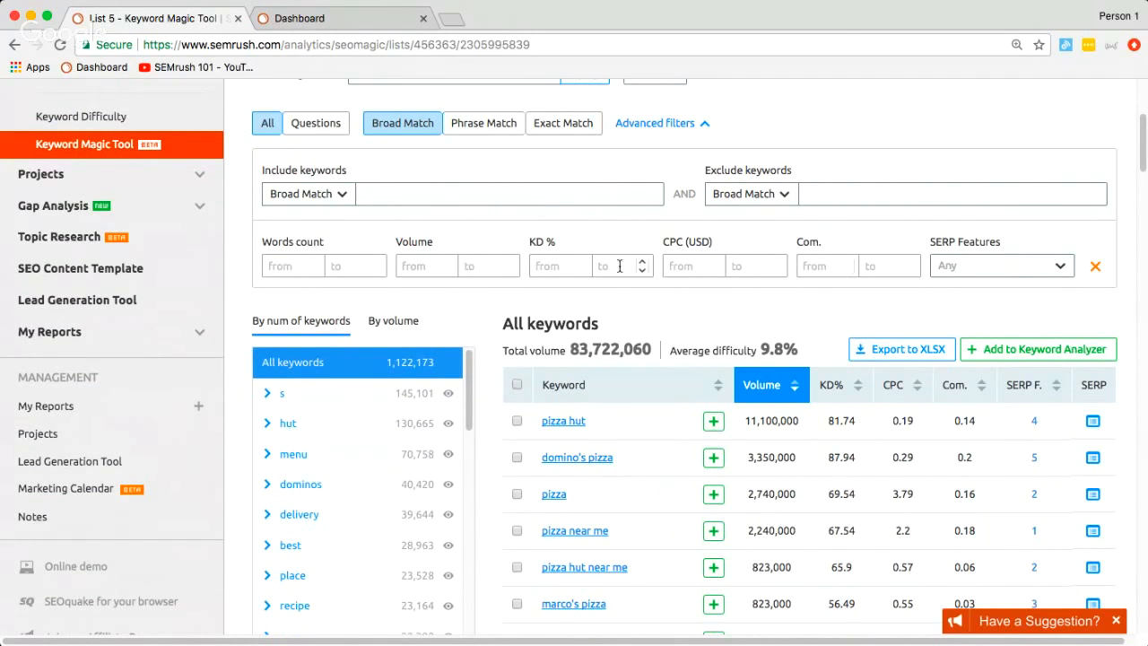
{"action": "left_click", "coordinate": [1020, 273]}
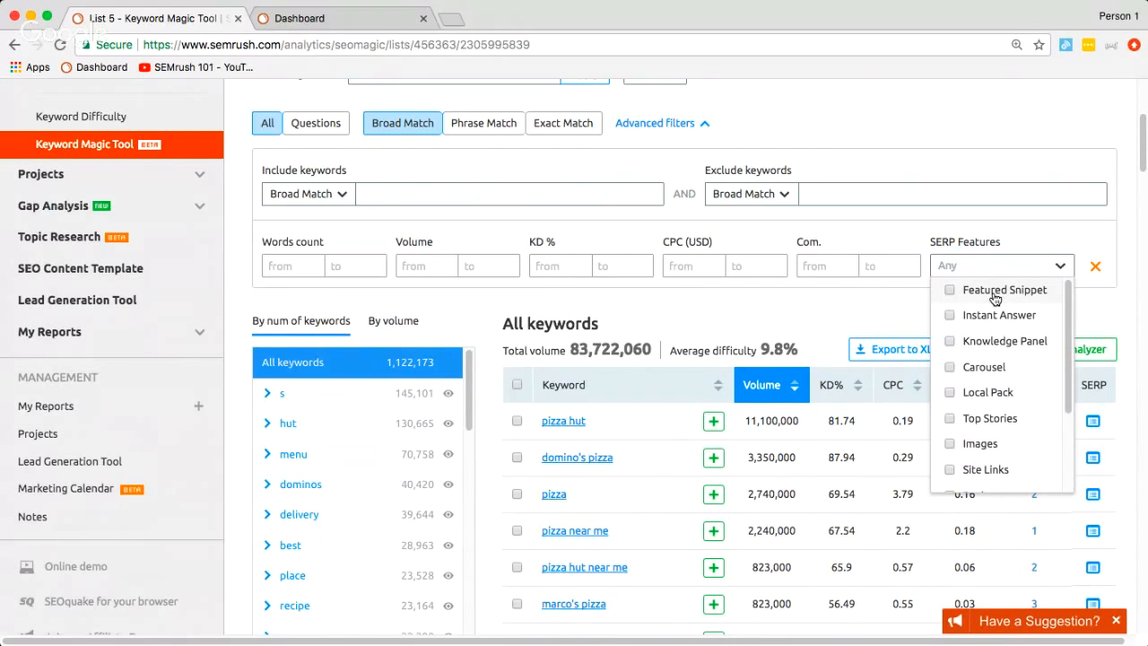
{"action": "left_click", "coordinate": [994, 299]}
{"action": "scroll", "coordinate": [1143, 139], "scroll_direction": "down", "scroll_amount": 1}
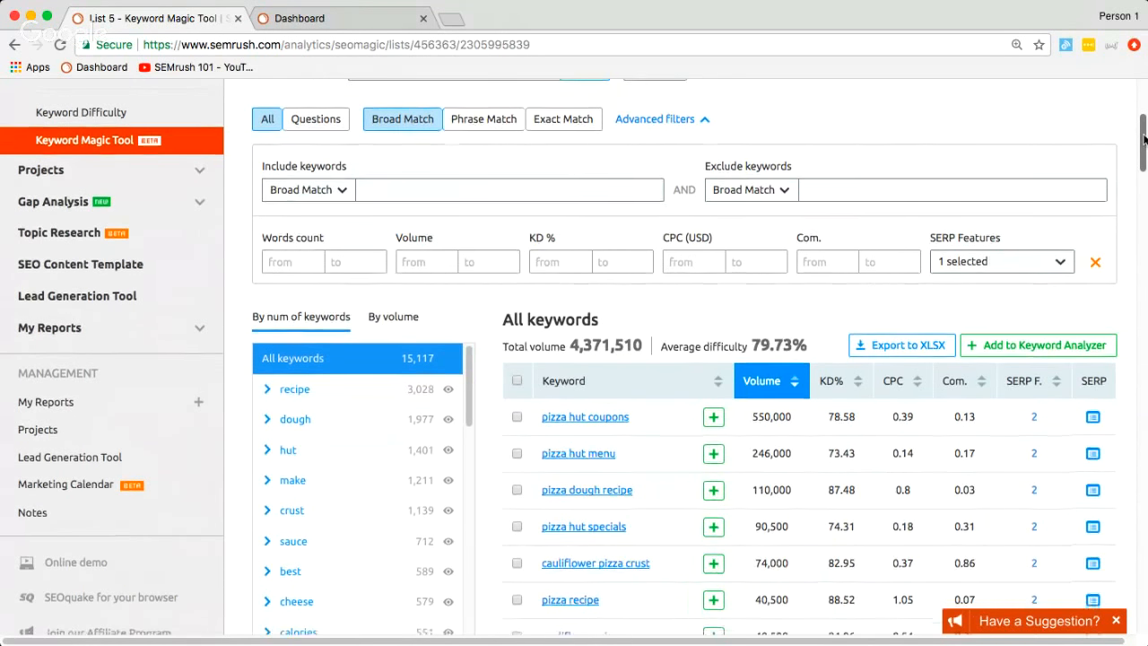
Open the "make" keyword group within the Featured Snippet pizza results
{"action": "scroll", "coordinate": [1143, 139], "scroll_direction": "down", "scroll_amount": 1}
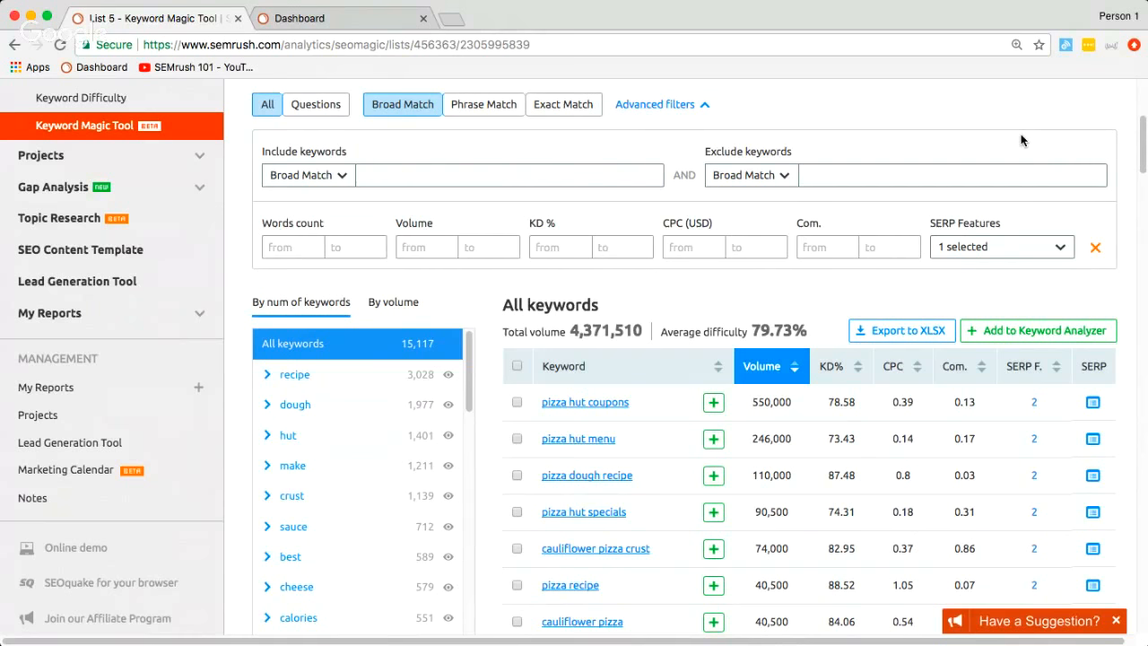
{"action": "scroll", "coordinate": [955, 233], "scroll_direction": "up", "scroll_amount": 1}
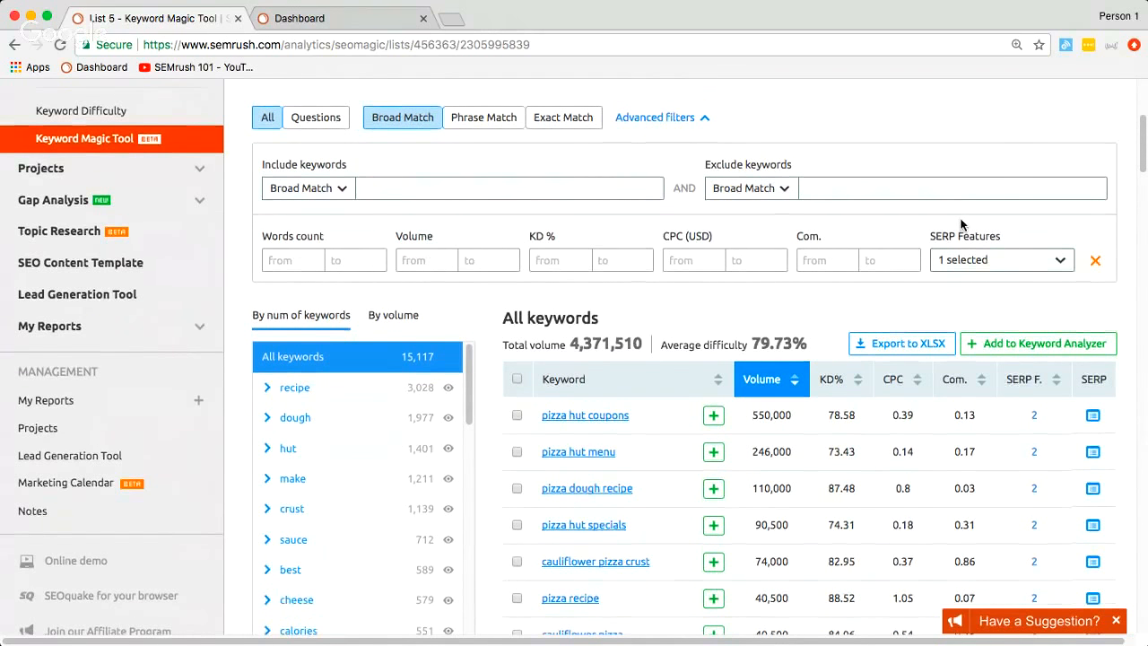
{"action": "scroll", "coordinate": [954, 232], "scroll_direction": "down", "scroll_amount": 2}
{"action": "scroll", "coordinate": [961, 237], "scroll_direction": "down", "scroll_amount": 5}
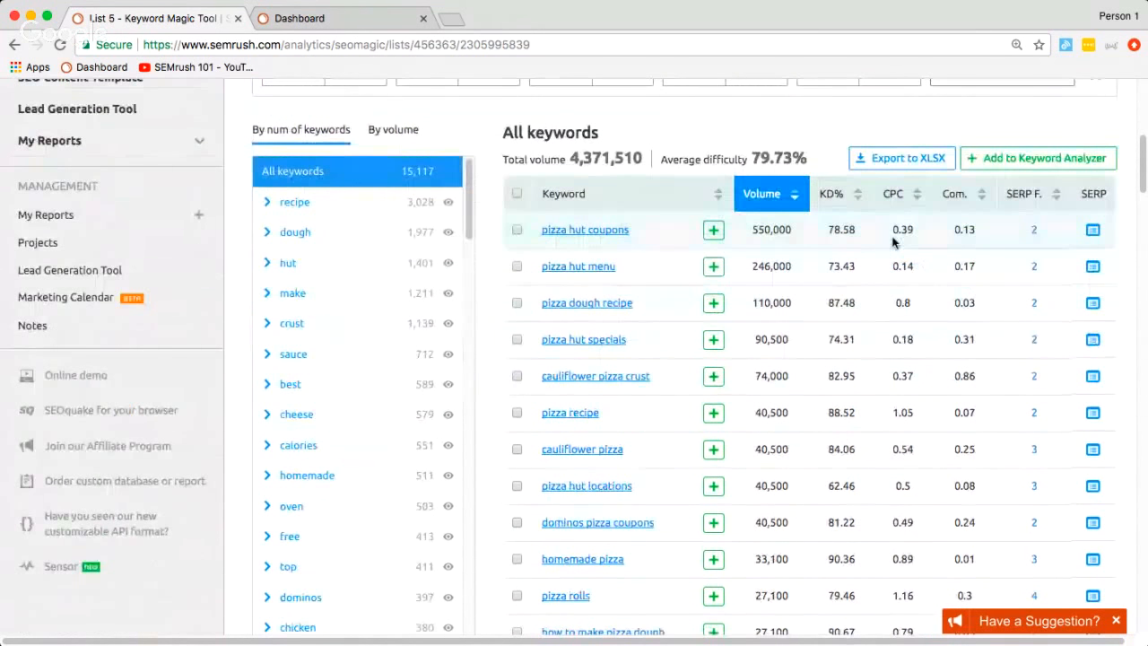
{"action": "scroll", "coordinate": [1057, 207], "scroll_direction": "down", "scroll_amount": 1}
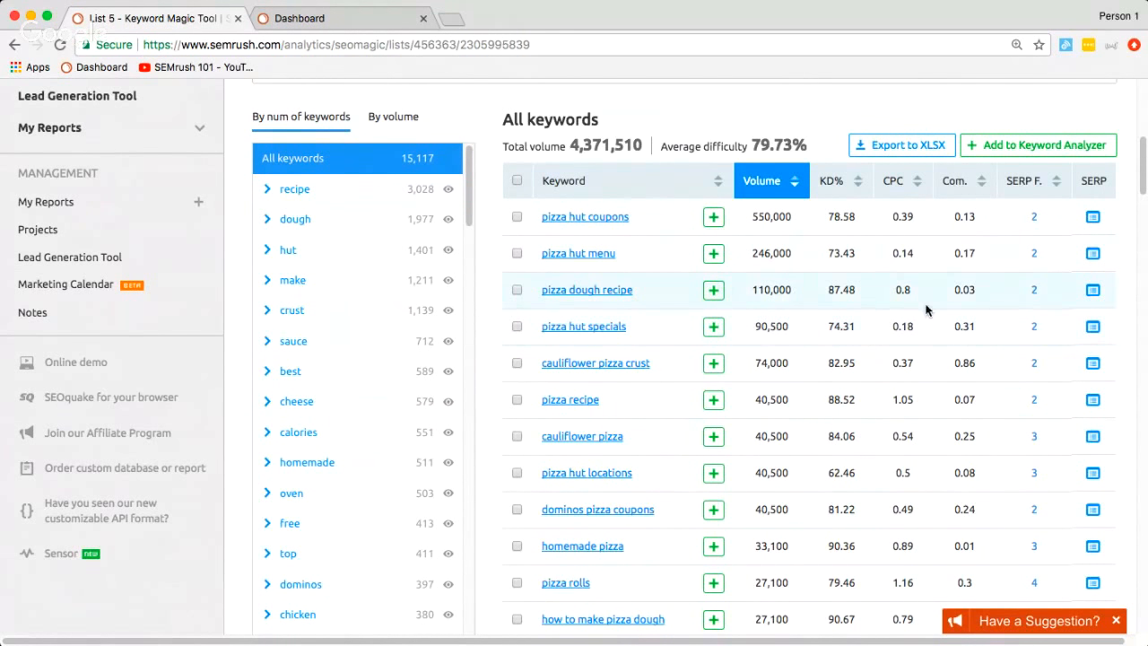
{"action": "scroll", "coordinate": [843, 260], "scroll_direction": "down", "scroll_amount": 1}
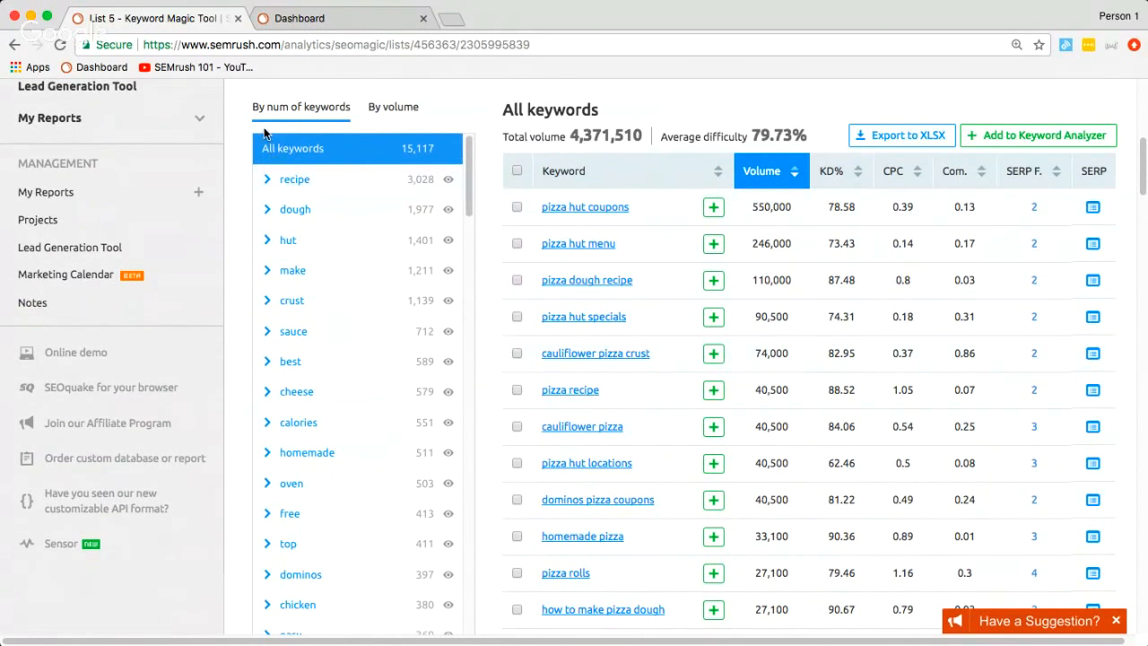
{"action": "left_click", "coordinate": [340, 279]}
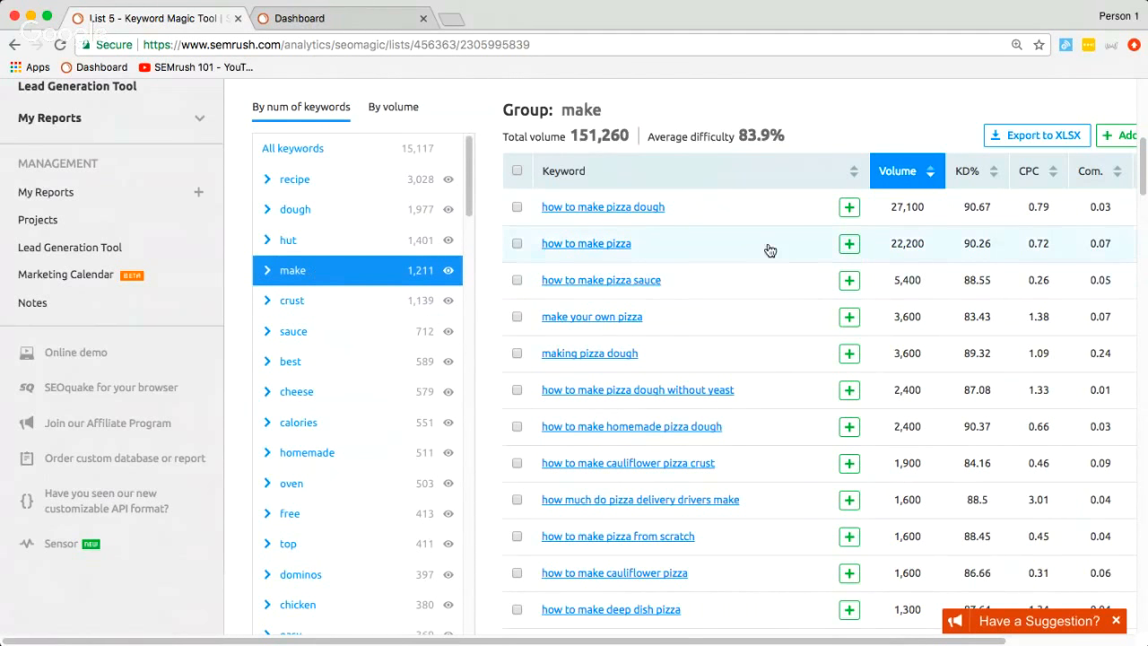
Examine the keywords in the "make" group, including their volume, keyword difficulty, CPC and SERP feature columns
{"action": "scroll", "coordinate": [798, 260], "scroll_direction": "down", "scroll_amount": 1}
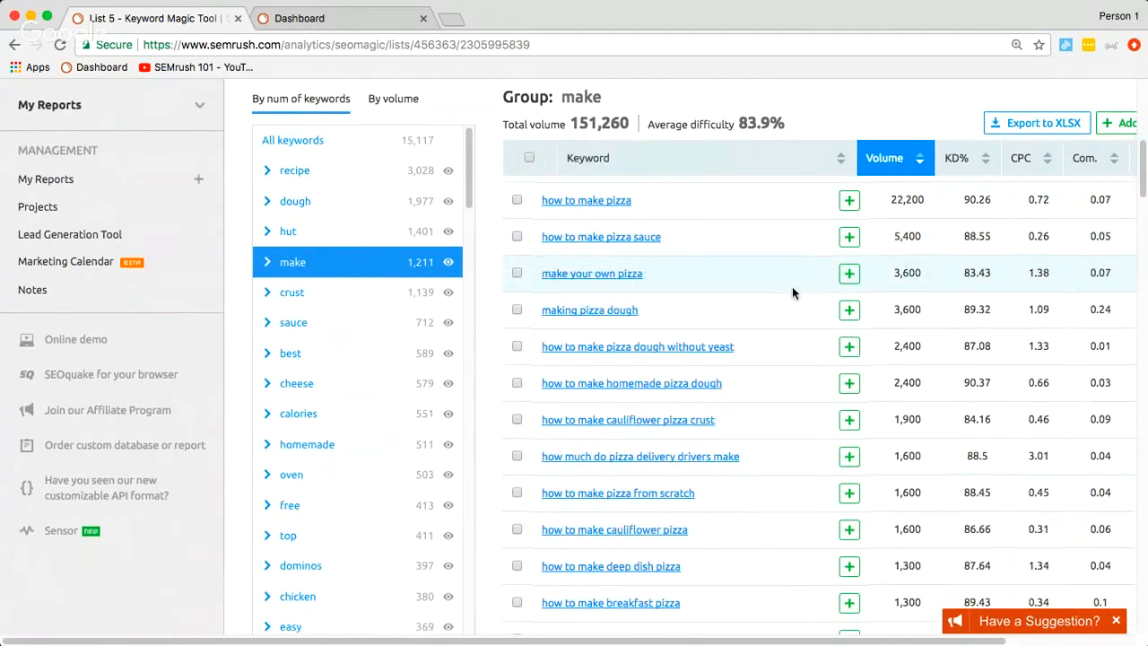
{"action": "scroll", "coordinate": [771, 297], "scroll_direction": "up", "scroll_amount": 3}
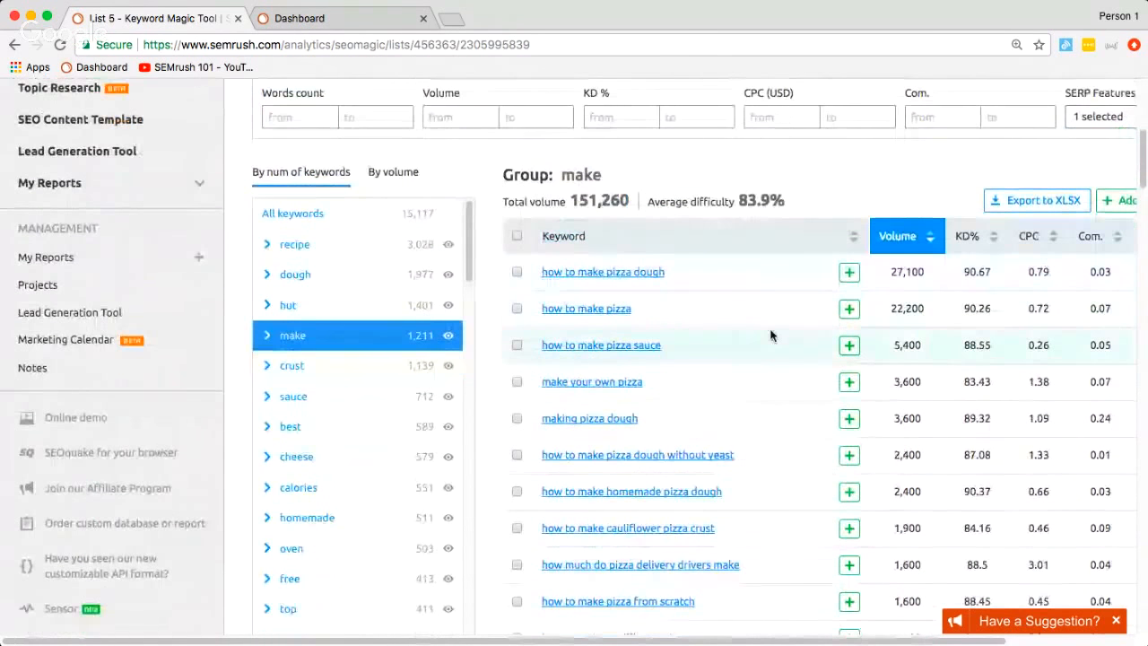
{"action": "scroll", "coordinate": [757, 330], "scroll_direction": "down", "scroll_amount": 1}
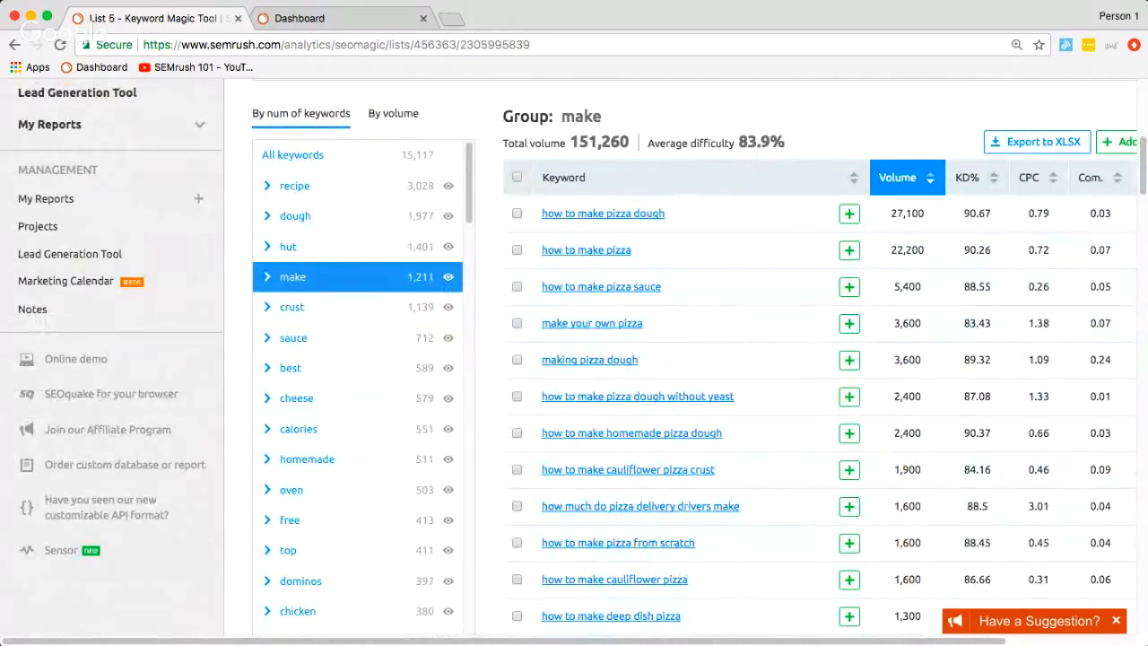
{"action": "scroll", "coordinate": [987, 642], "scroll_direction": "right", "scroll_amount": 2}
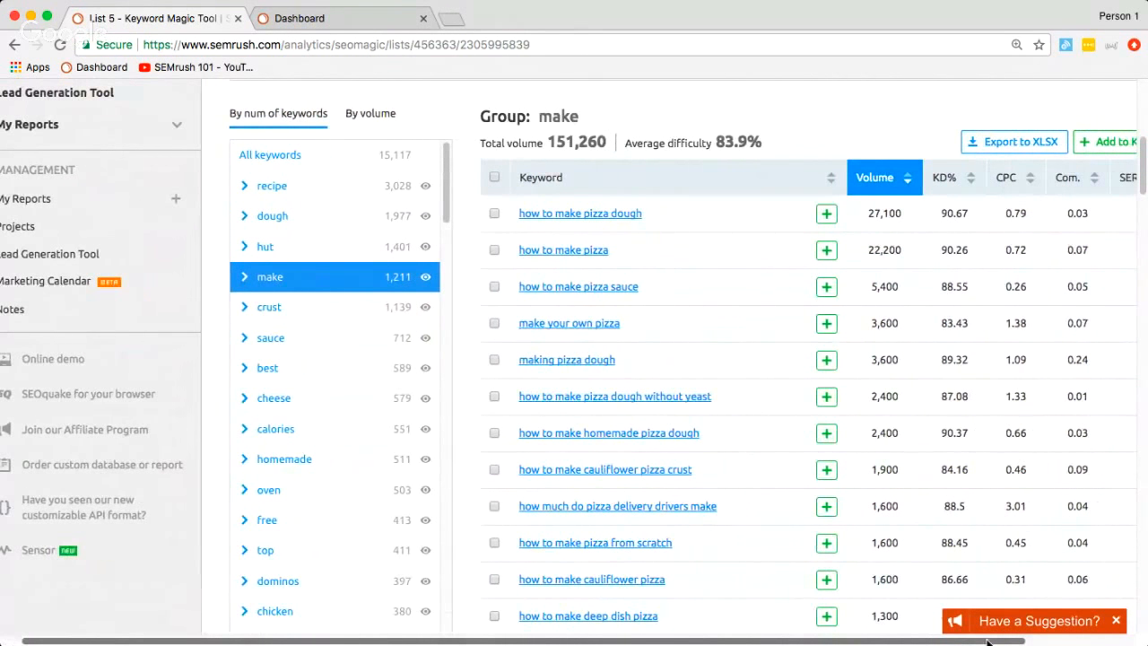
{"action": "scroll", "coordinate": [987, 642], "scroll_direction": "right", "scroll_amount": 5}
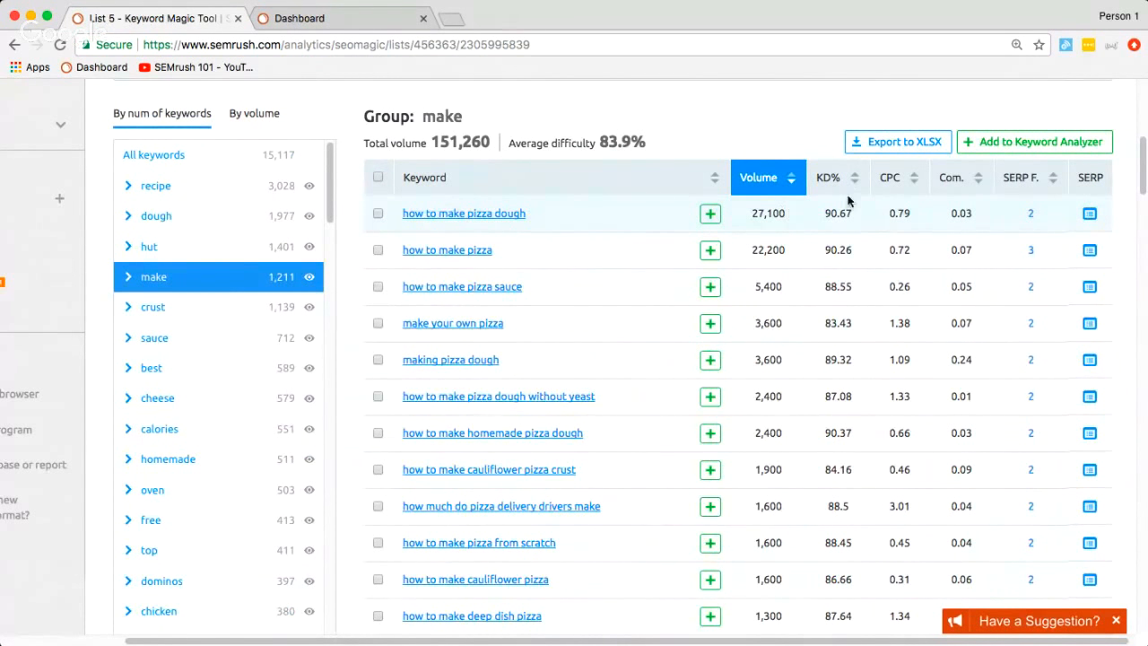
{"action": "mouse_move", "coordinate": [829, 183]}
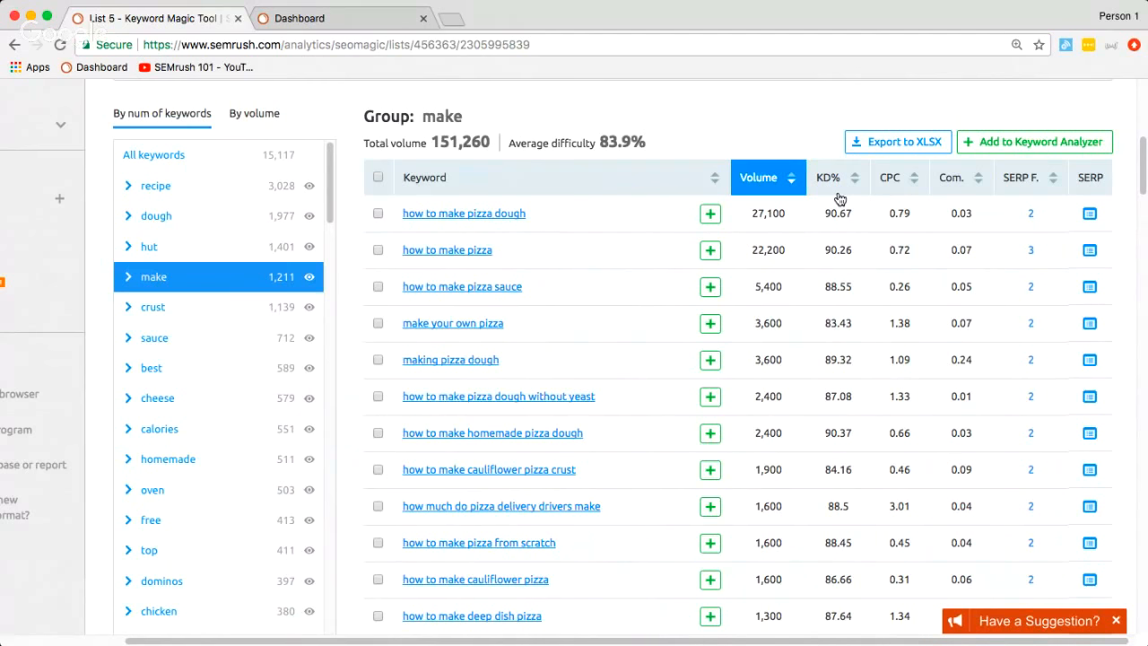
{"action": "scroll", "coordinate": [825, 233], "scroll_direction": "down", "scroll_amount": 1}
{"action": "scroll", "coordinate": [818, 257], "scroll_direction": "up", "scroll_amount": 1}
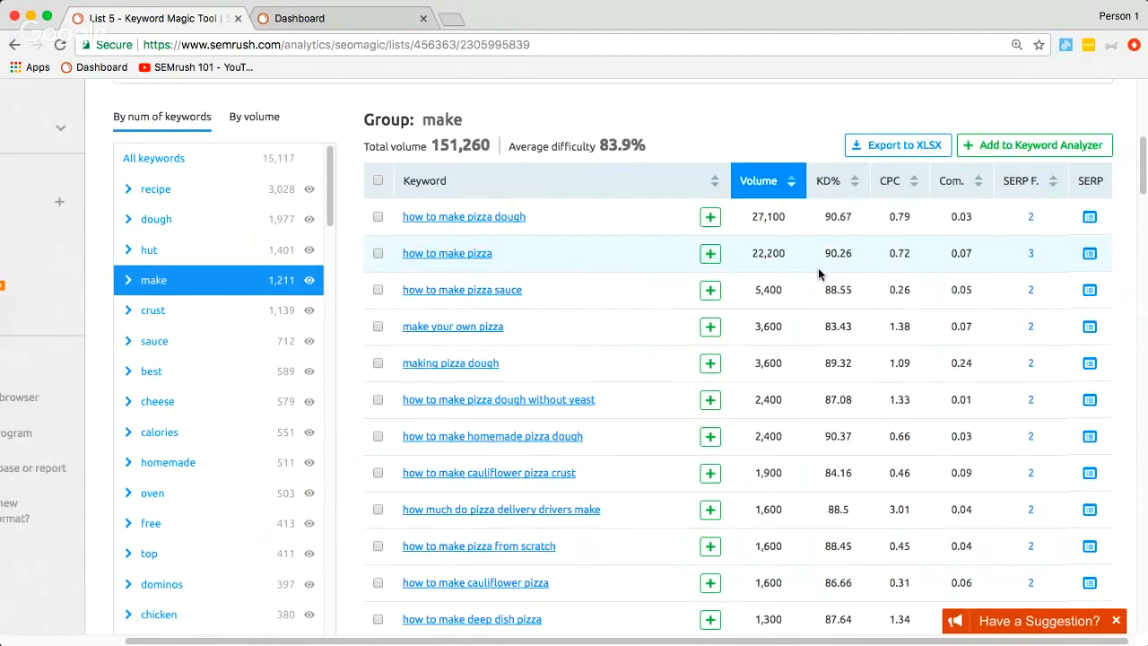
Filter the pizza keywords to a maximum keyword difficulty of 60%
{"action": "scroll", "coordinate": [817, 267], "scroll_direction": "up", "scroll_amount": 3}
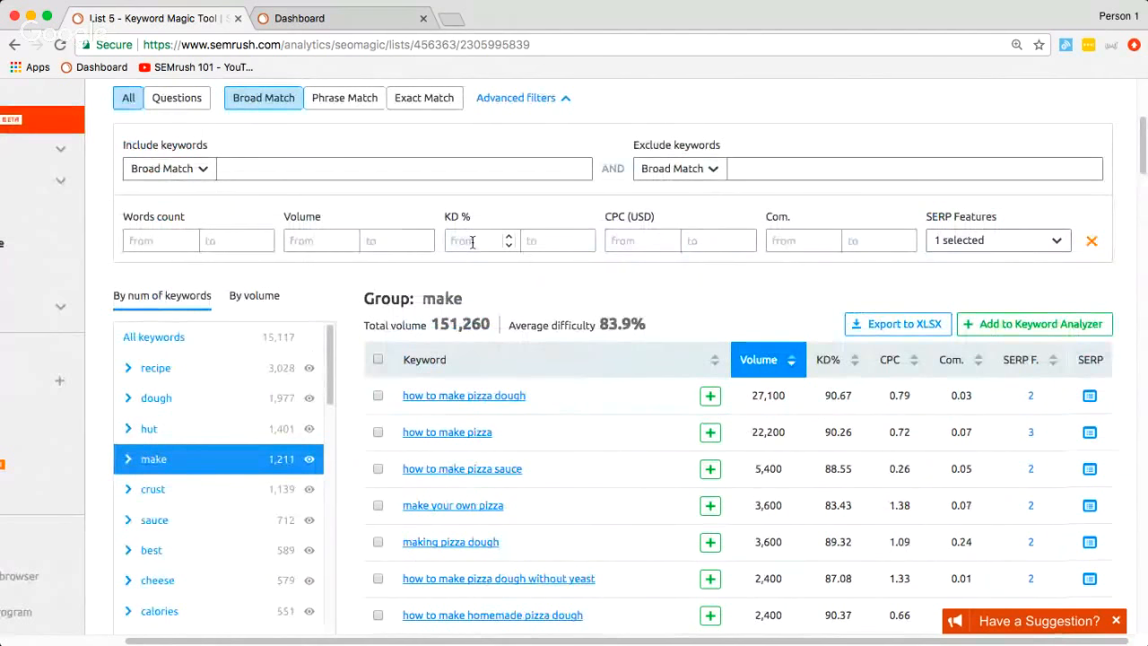
{"action": "left_click", "coordinate": [471, 242]}
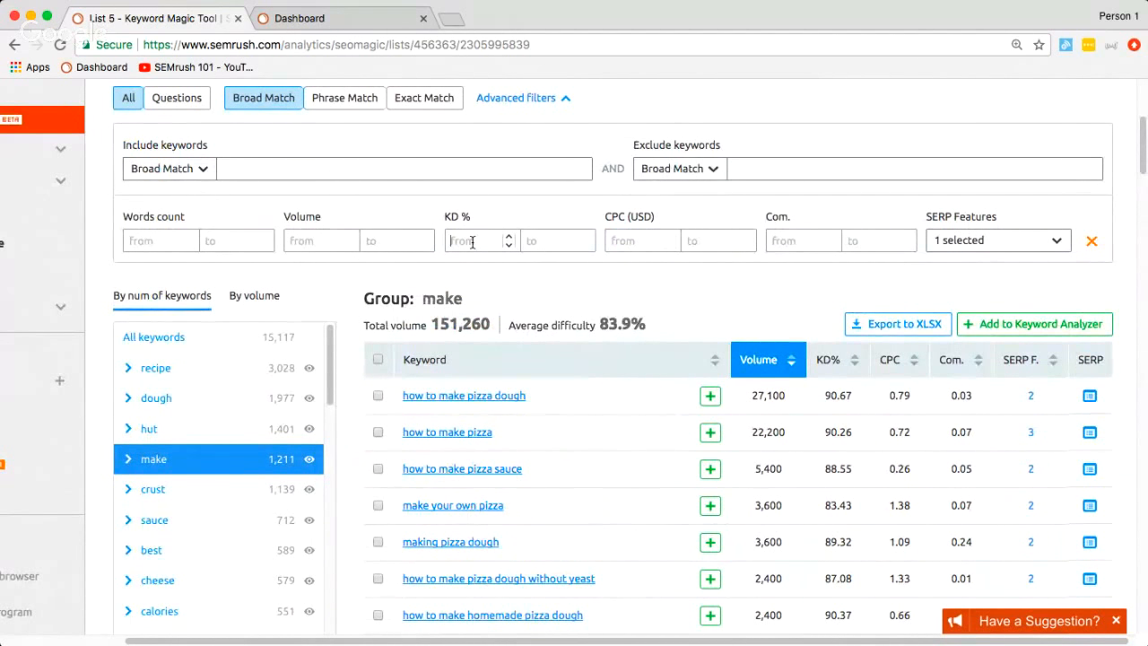
{"action": "type", "text": "0"}
{"action": "left_click", "coordinate": [547, 231]}
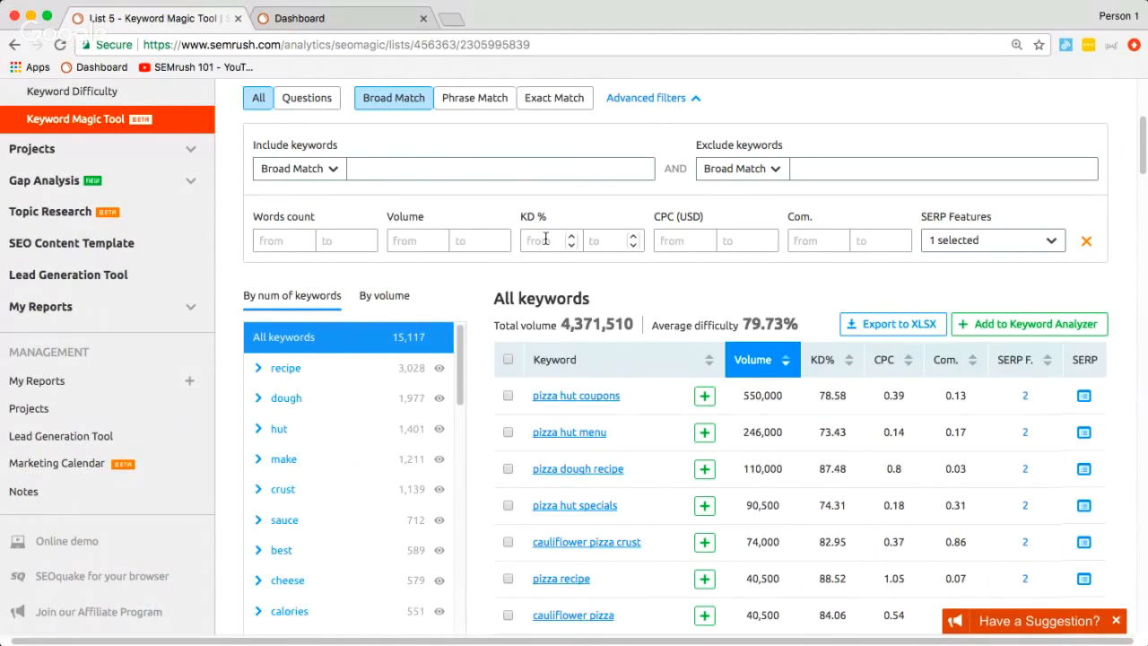
{"action": "type", "text": "60"}
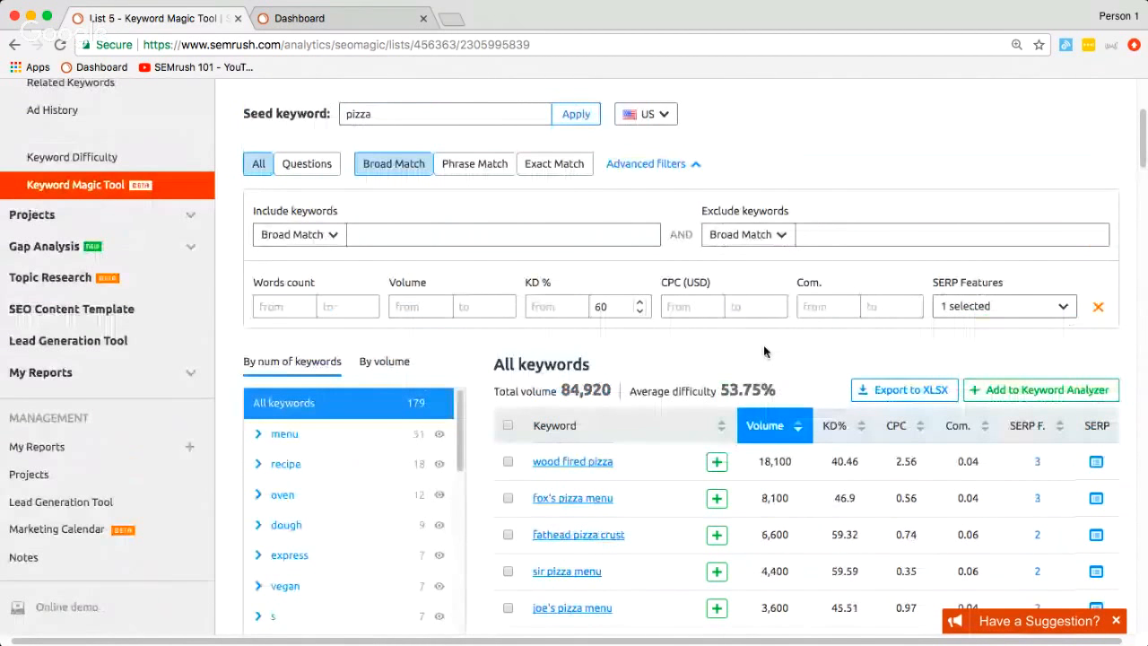
In the "recipe" group, select the fathead pizza, river cottage pizza dough, cheeseboard pizza and chefs toolbox pizza recipe keywords
{"action": "scroll", "coordinate": [763, 344], "scroll_direction": "down", "scroll_amount": 4}
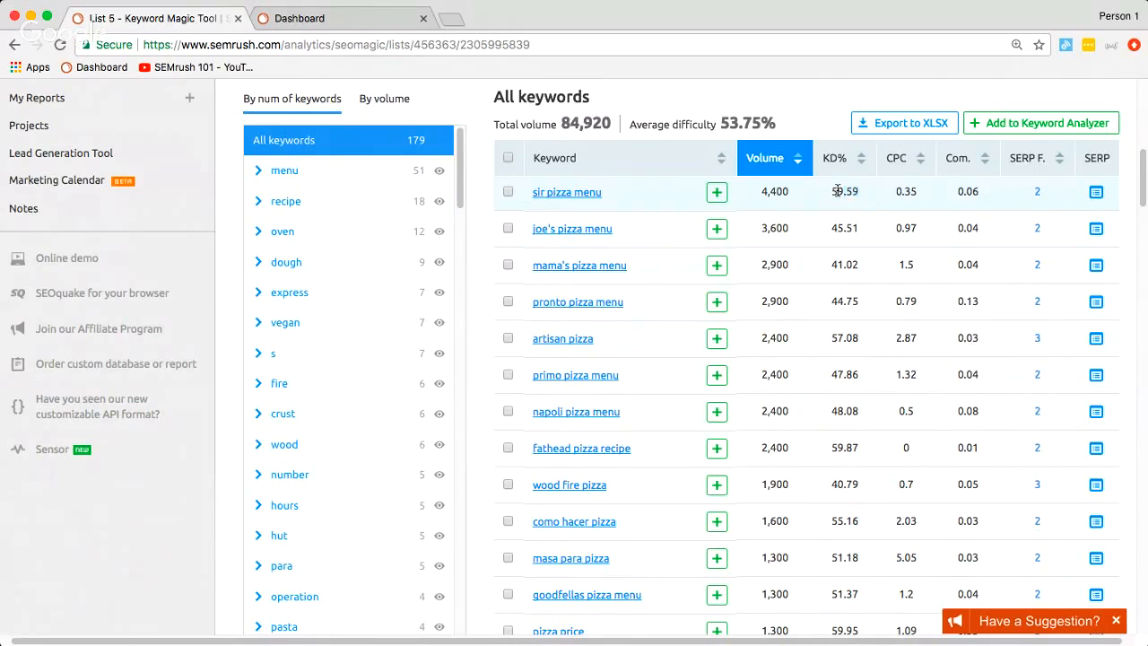
{"action": "scroll", "coordinate": [843, 190], "scroll_direction": "up", "scroll_amount": 1}
{"action": "scroll", "coordinate": [844, 189], "scroll_direction": "down", "scroll_amount": 2}
{"action": "scroll", "coordinate": [929, 220], "scroll_direction": "up", "scroll_amount": 2}
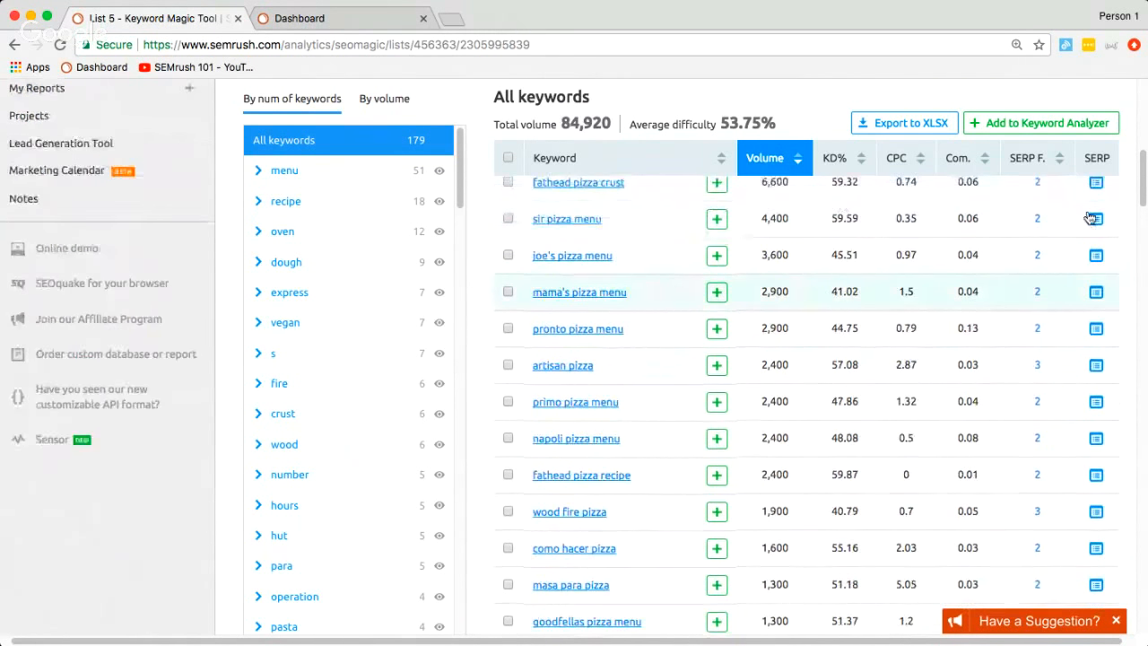
{"action": "scroll", "coordinate": [1089, 218], "scroll_direction": "up", "scroll_amount": 3}
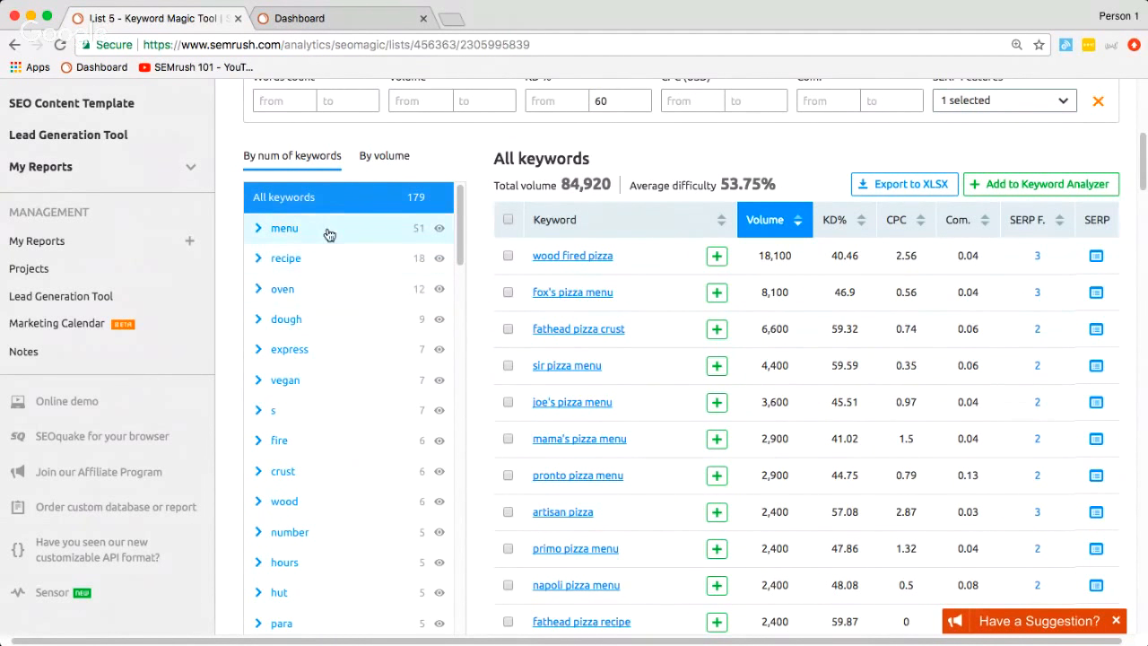
{"action": "left_click", "coordinate": [314, 260]}
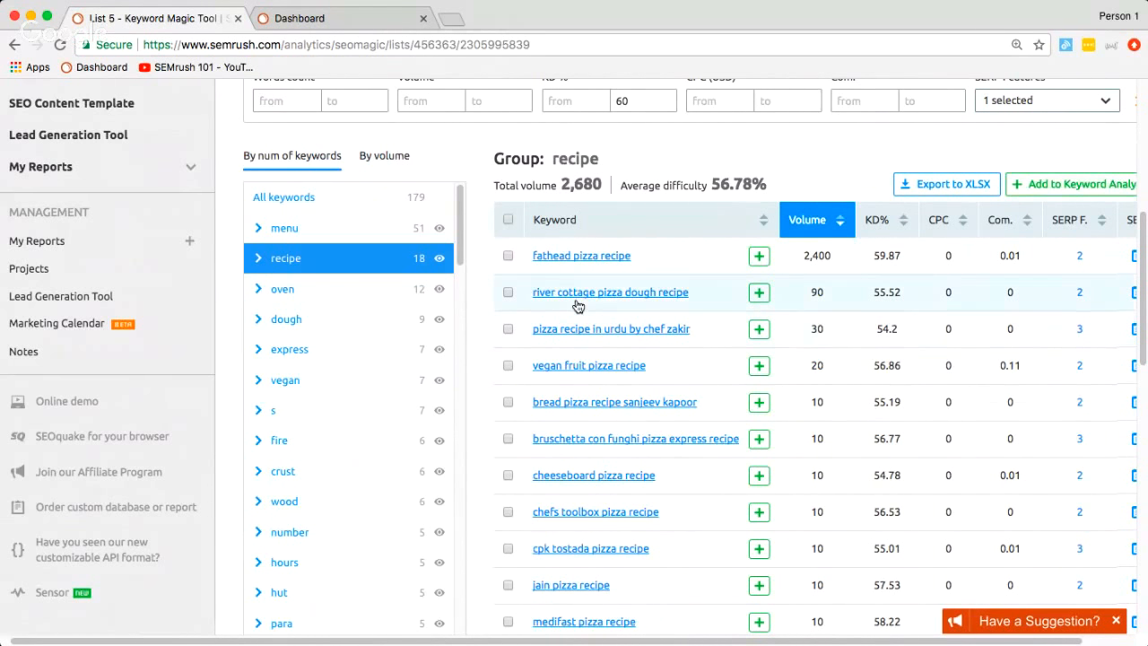
{"action": "left_click", "coordinate": [507, 475]}
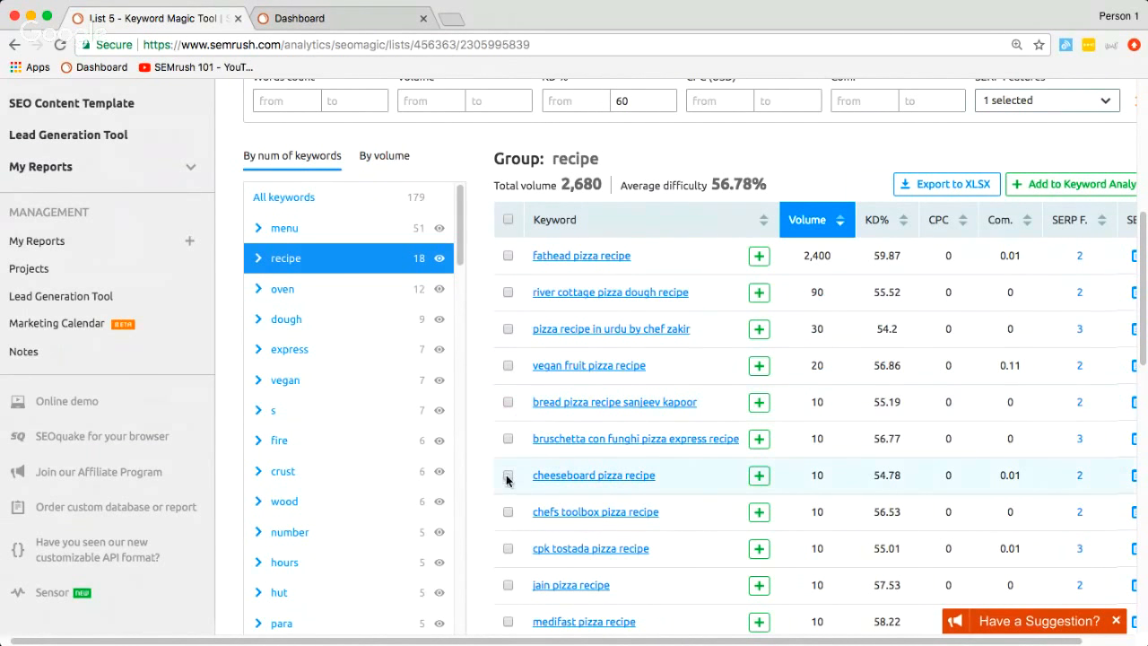
{"action": "left_click", "coordinate": [507, 512]}
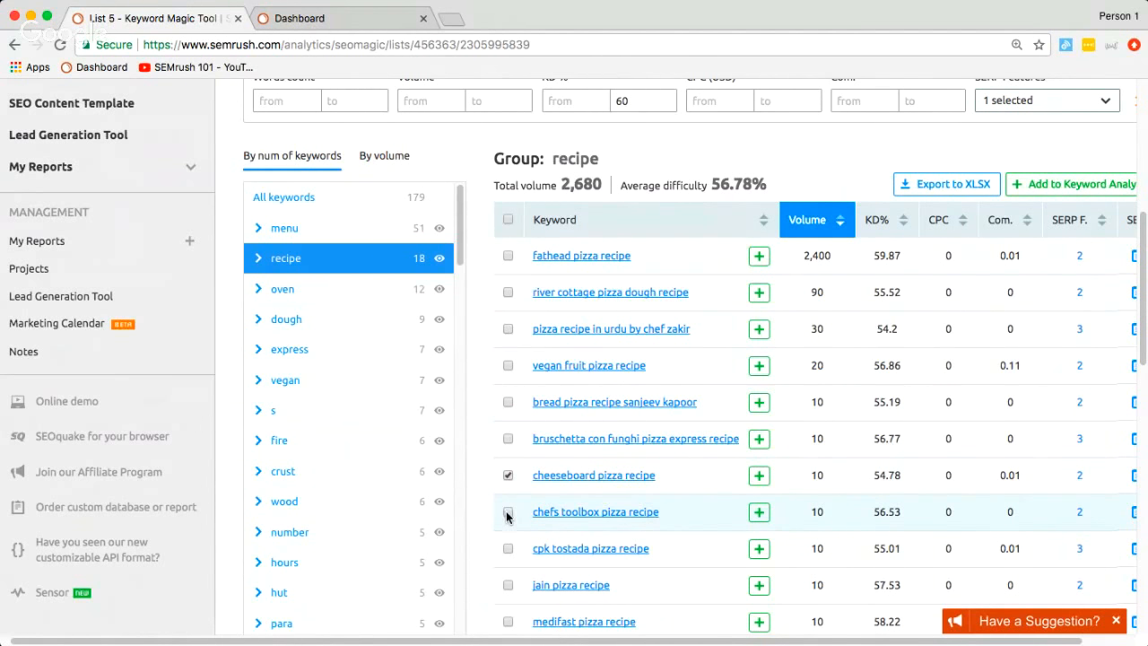
{"action": "left_click", "coordinate": [507, 256]}
{"action": "left_click", "coordinate": [508, 292]}
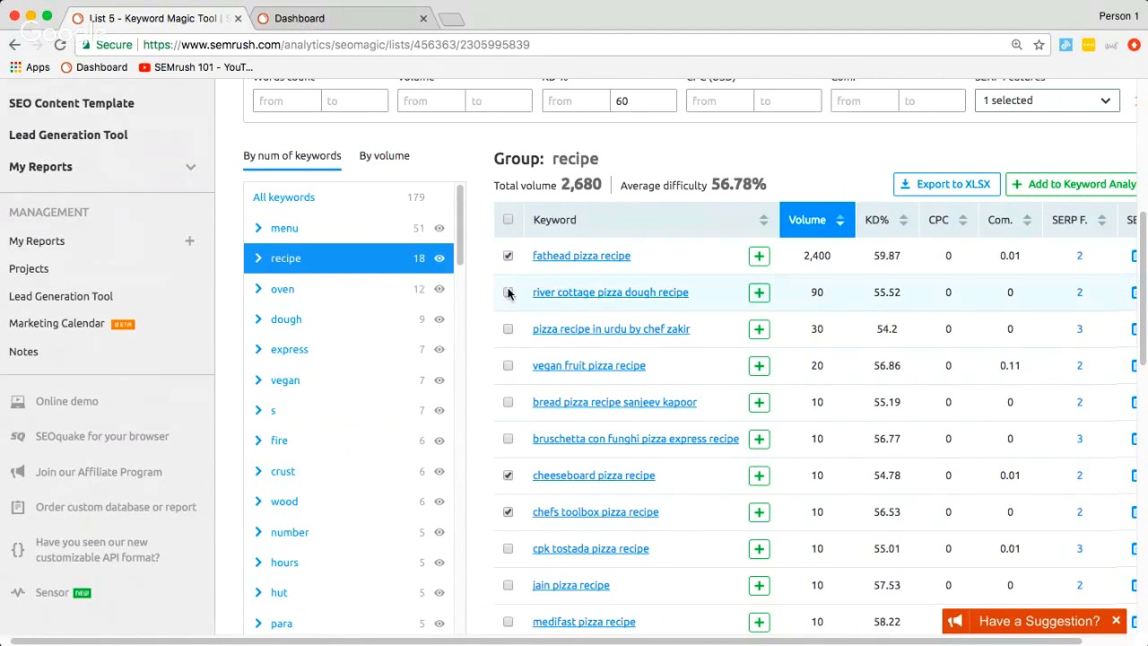
In the "menu" group, select the keywords "fox's pizza menu", "sir pizza menu" and "joe's pizza menu"
{"action": "left_click", "coordinate": [338, 229]}
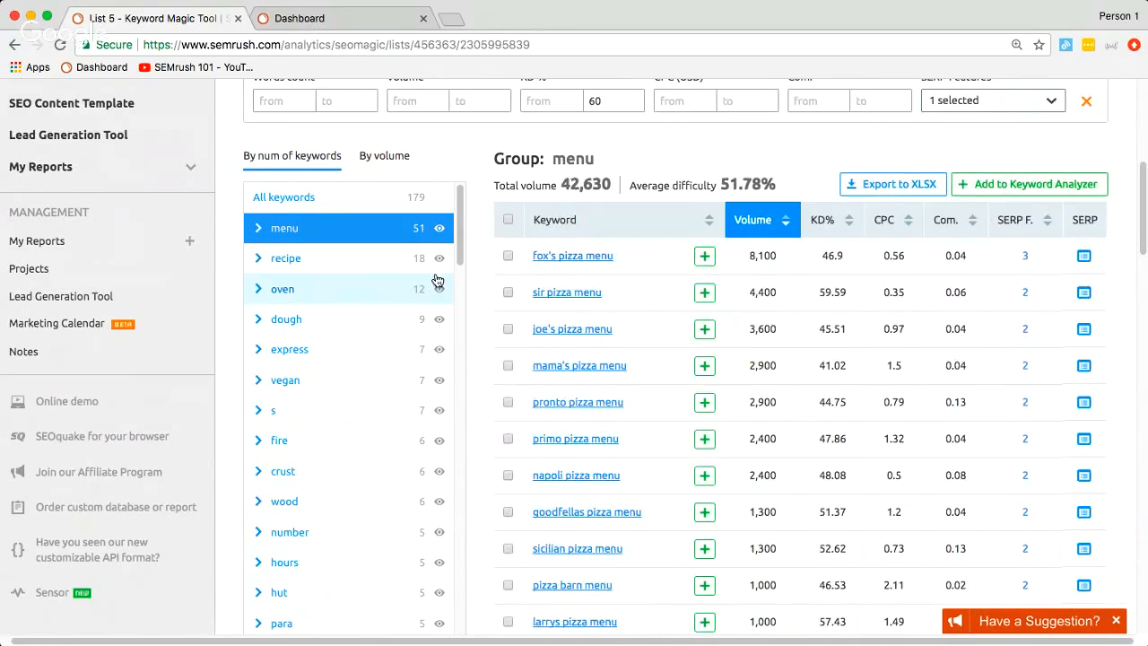
{"action": "left_click", "coordinate": [507, 256]}
{"action": "left_click", "coordinate": [508, 292]}
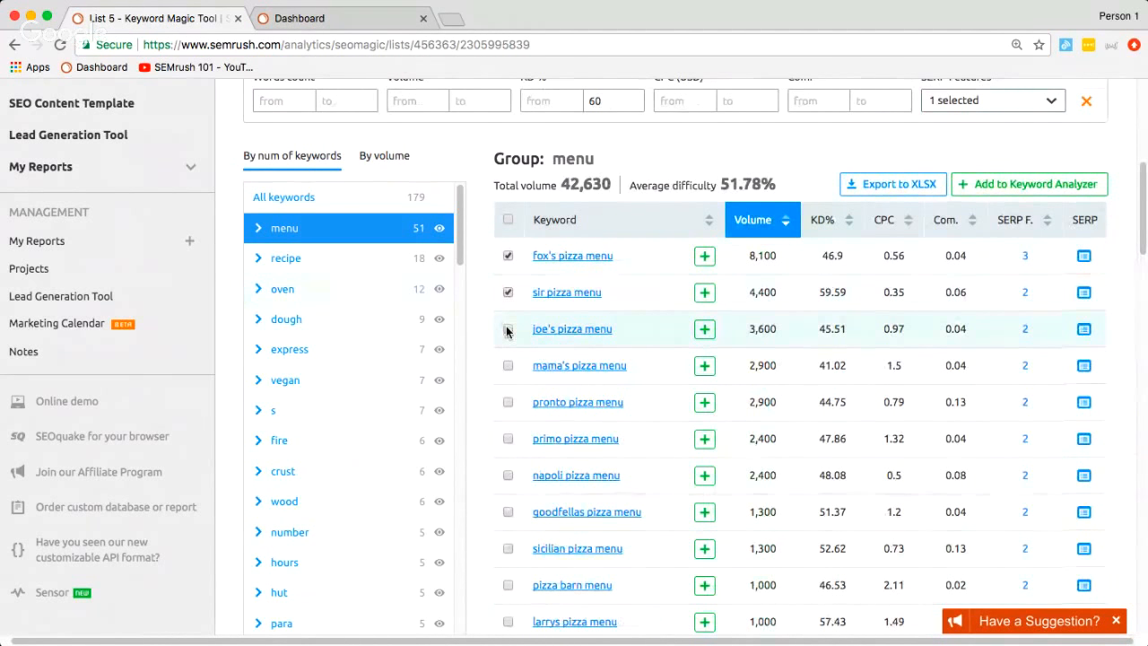
{"action": "left_click", "coordinate": [508, 329]}
Select every keyword in the "dough" group and add the selected keywords to the Keyword Analyzer
{"action": "left_click", "coordinate": [336, 328]}
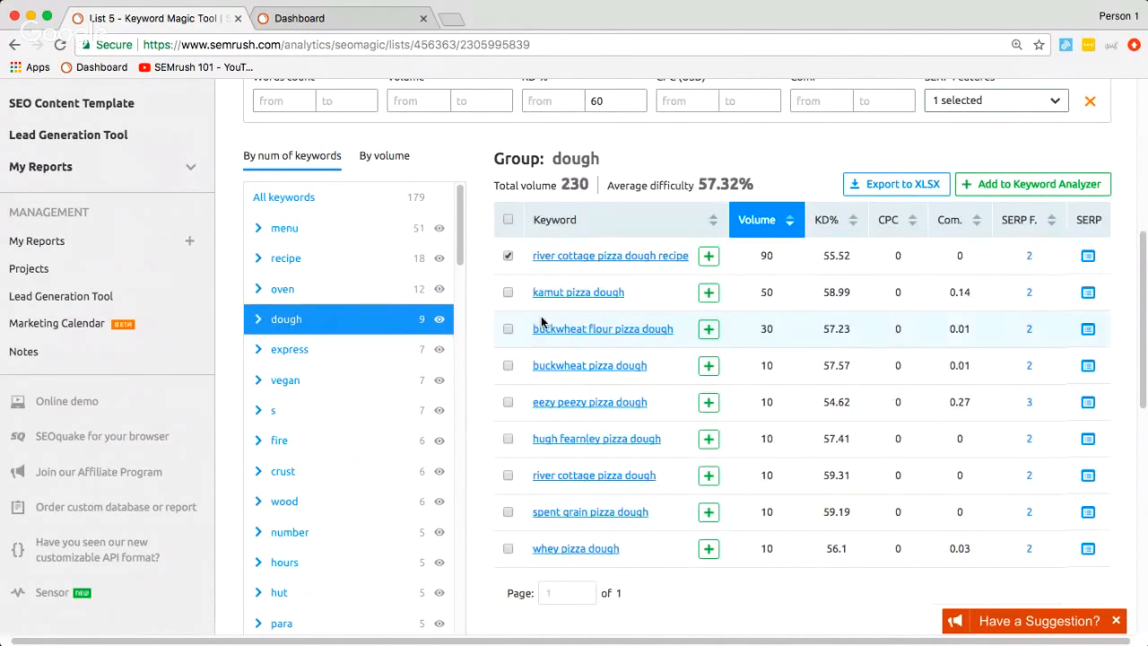
{"action": "left_click", "coordinate": [507, 219]}
{"action": "left_click", "coordinate": [1036, 184]}
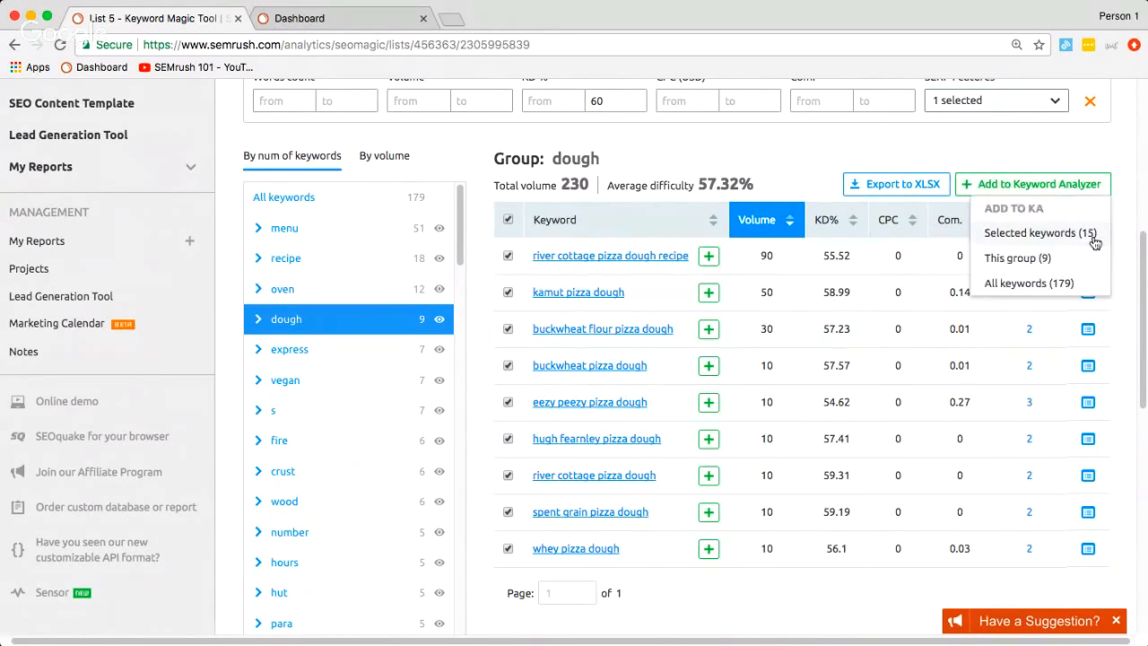
{"action": "left_click", "coordinate": [1080, 233]}
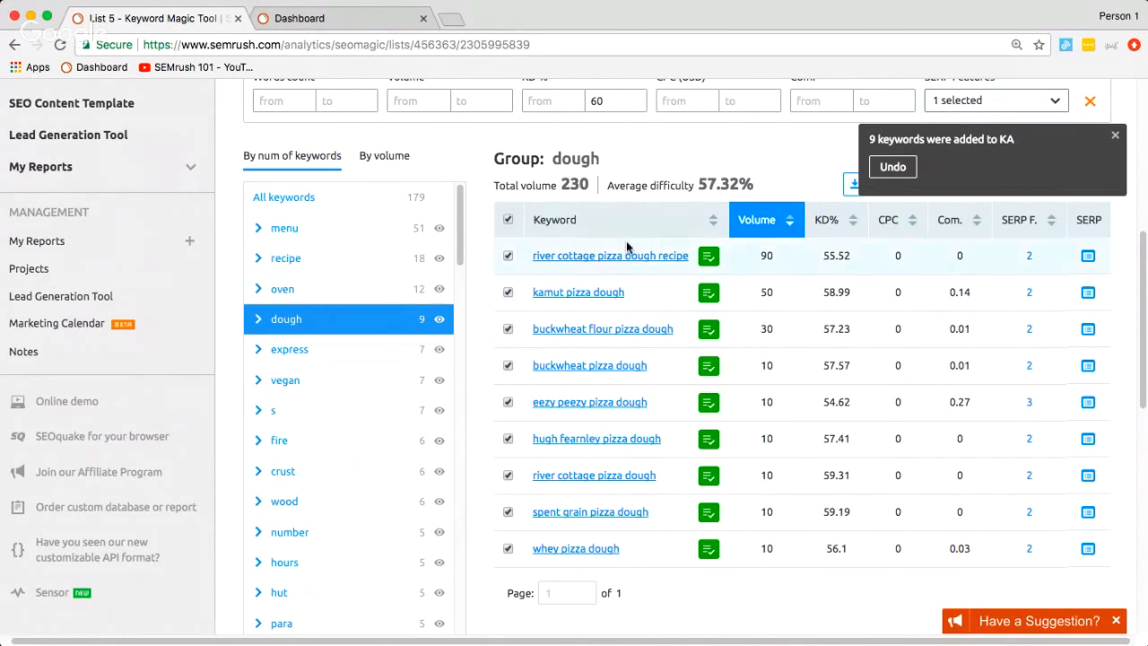
{"action": "left_click", "coordinate": [506, 221]}
{"action": "left_click", "coordinate": [506, 221]}
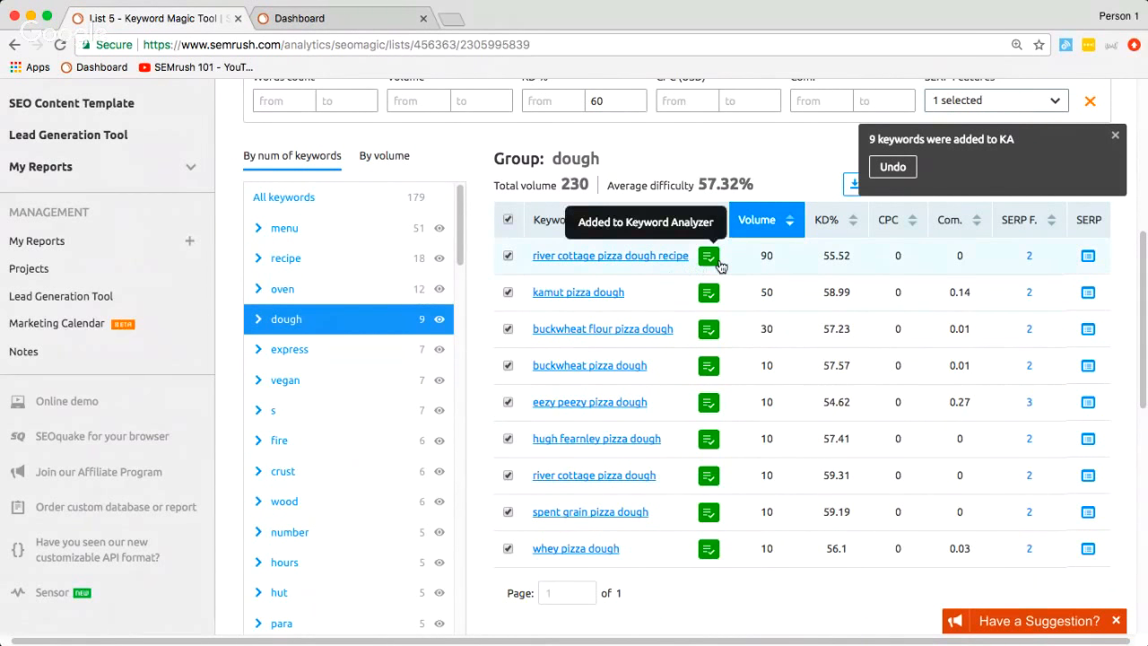
Select every keyword in the "fire" group and add the selected keywords to the Keyword Analyzer
{"action": "left_click", "coordinate": [328, 357]}
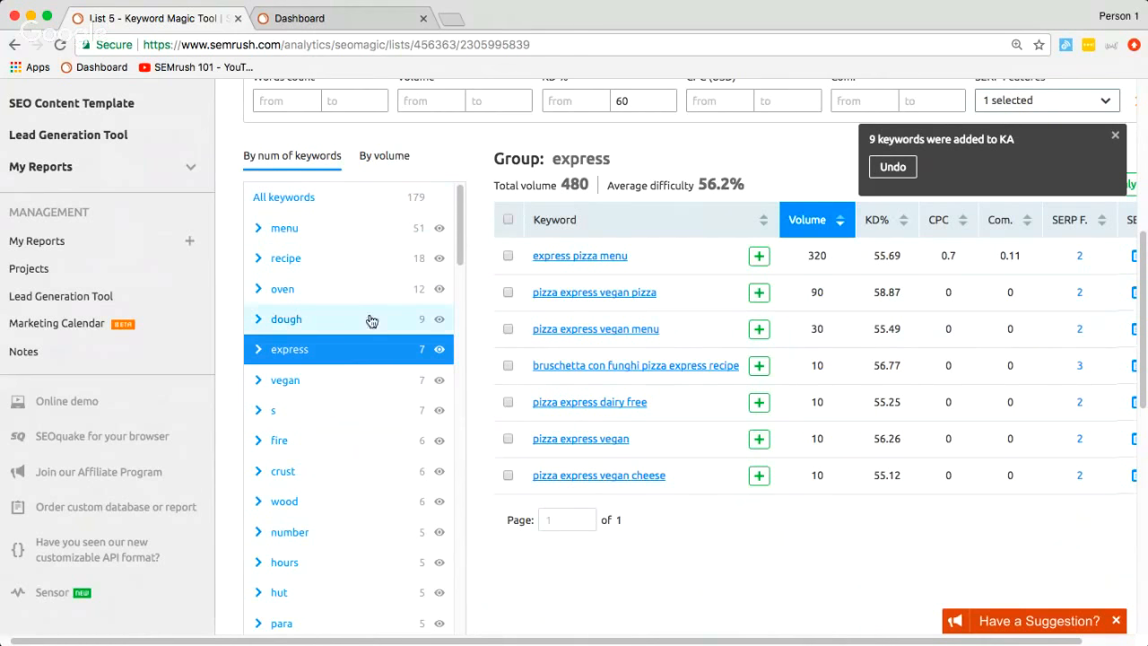
{"action": "left_click", "coordinate": [311, 440]}
{"action": "left_click", "coordinate": [507, 219]}
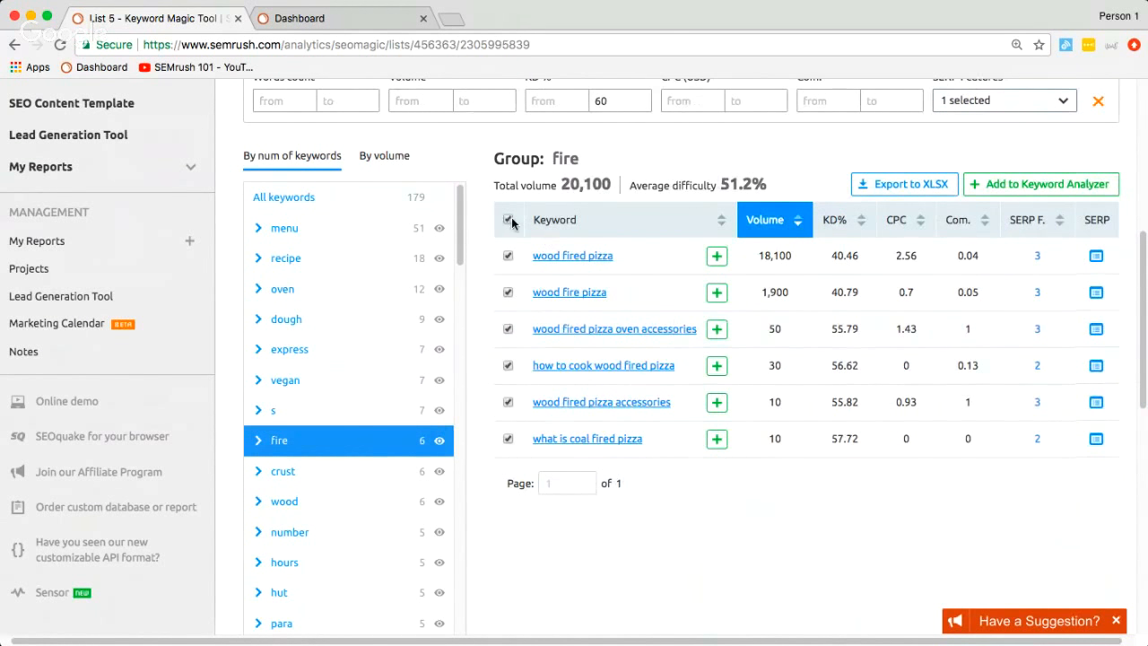
{"action": "left_click", "coordinate": [1056, 188]}
{"action": "left_click", "coordinate": [1045, 233]}
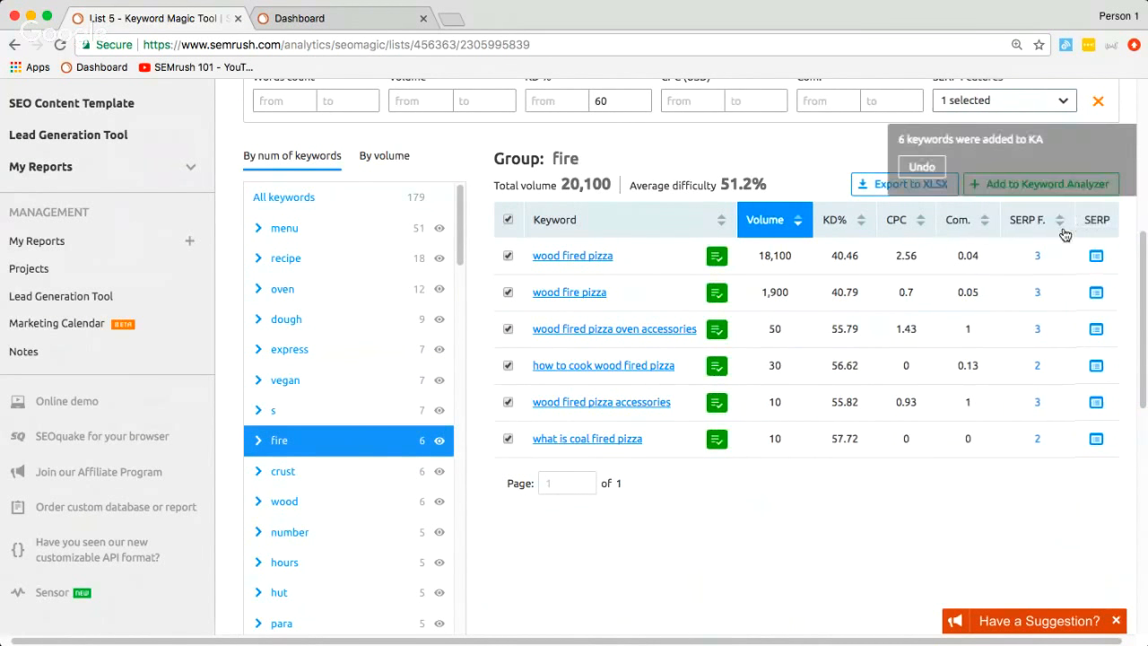
{"action": "scroll", "coordinate": [864, 332], "scroll_direction": "down", "scroll_amount": 1}
{"action": "scroll", "coordinate": [861, 335], "scroll_direction": "up", "scroll_amount": 5}
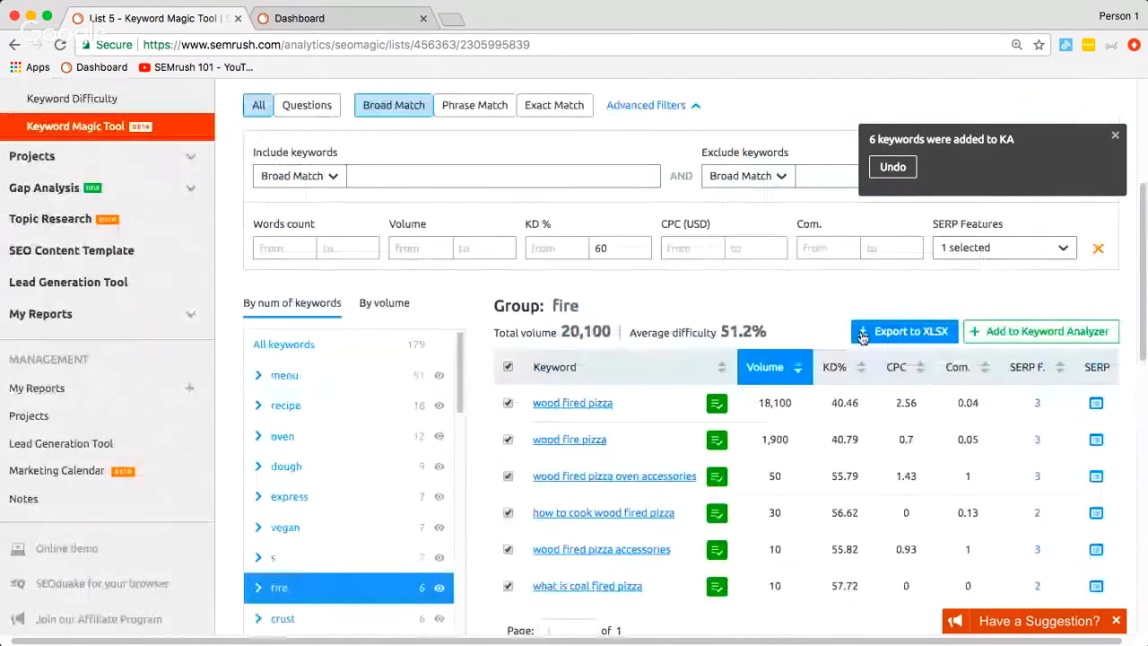
{"action": "scroll", "coordinate": [856, 336], "scroll_direction": "down", "scroll_amount": 2}
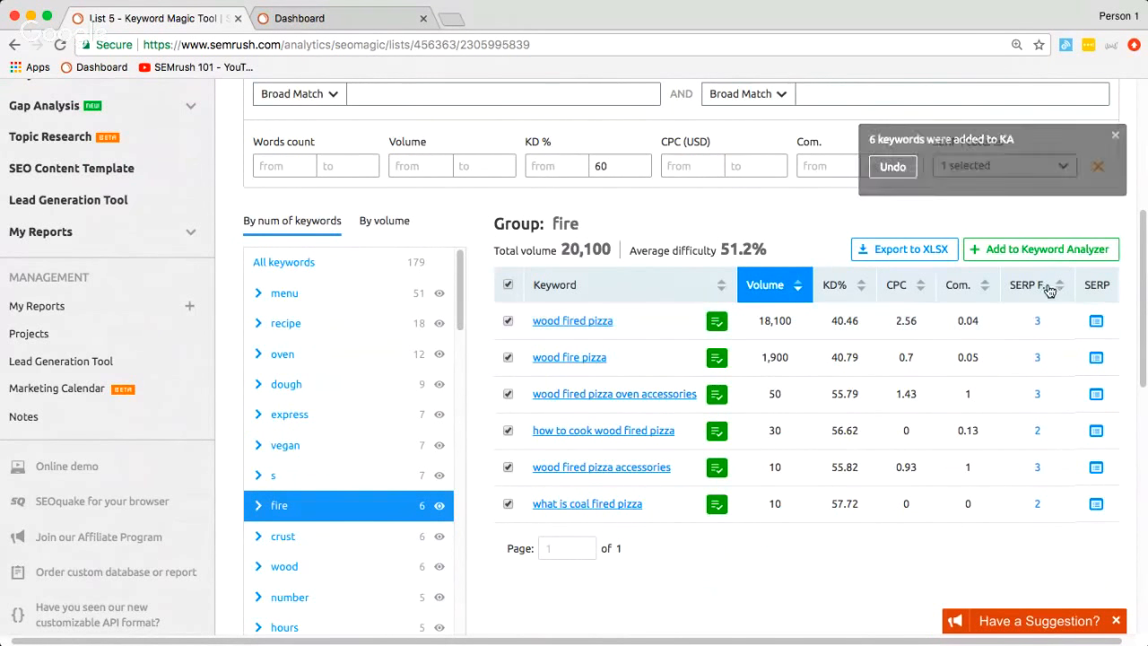
View which SERP features are listed for the keyword "wood fired pizza" in the "fire" group
{"action": "scroll", "coordinate": [1031, 159], "scroll_direction": "down", "scroll_amount": 1}
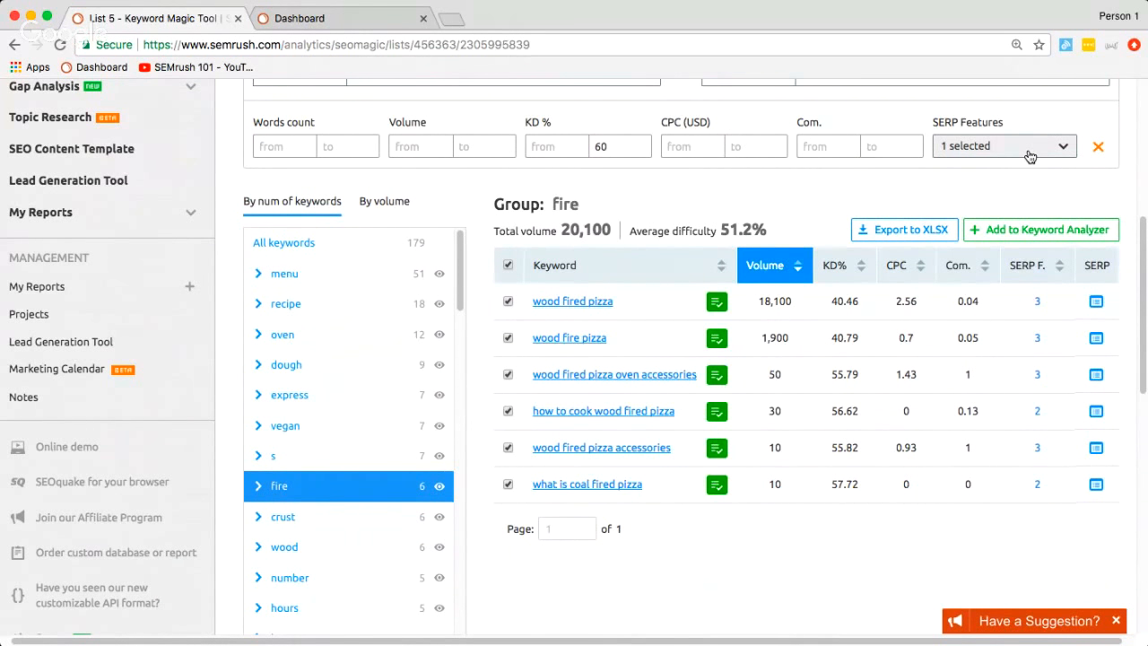
{"action": "mouse_move", "coordinate": [1038, 301]}
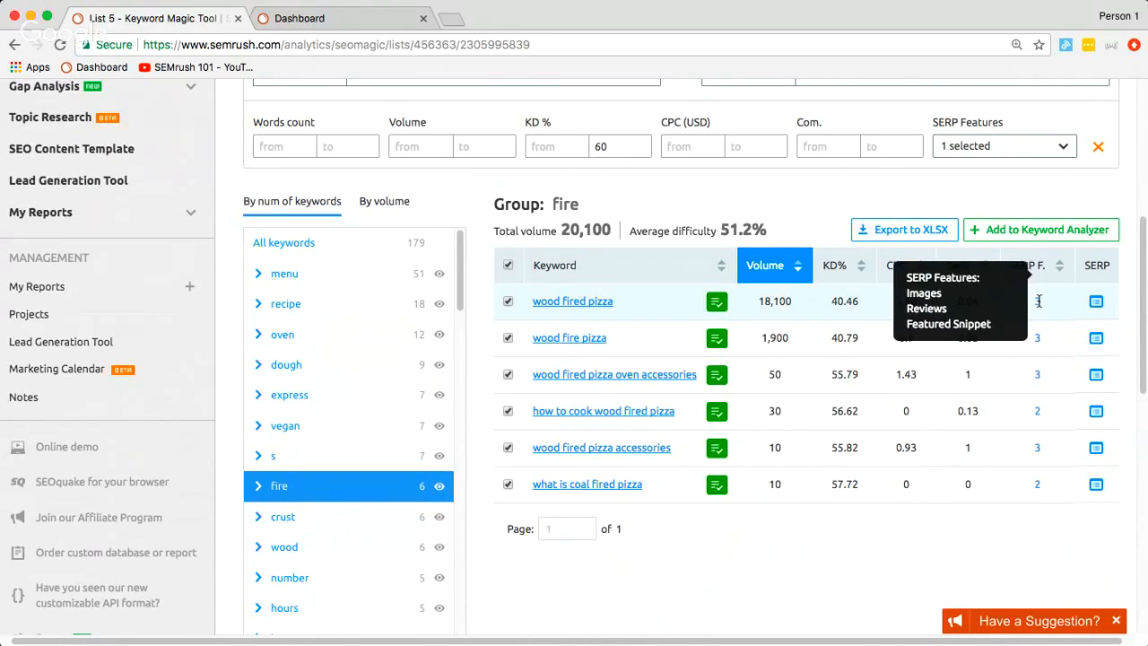
{"action": "scroll", "coordinate": [1022, 312], "scroll_direction": "down", "scroll_amount": 1}
Open the Keyword Analyzer for List 5 and look over the keywords collected there
{"action": "scroll", "coordinate": [1001, 318], "scroll_direction": "up", "scroll_amount": 3}
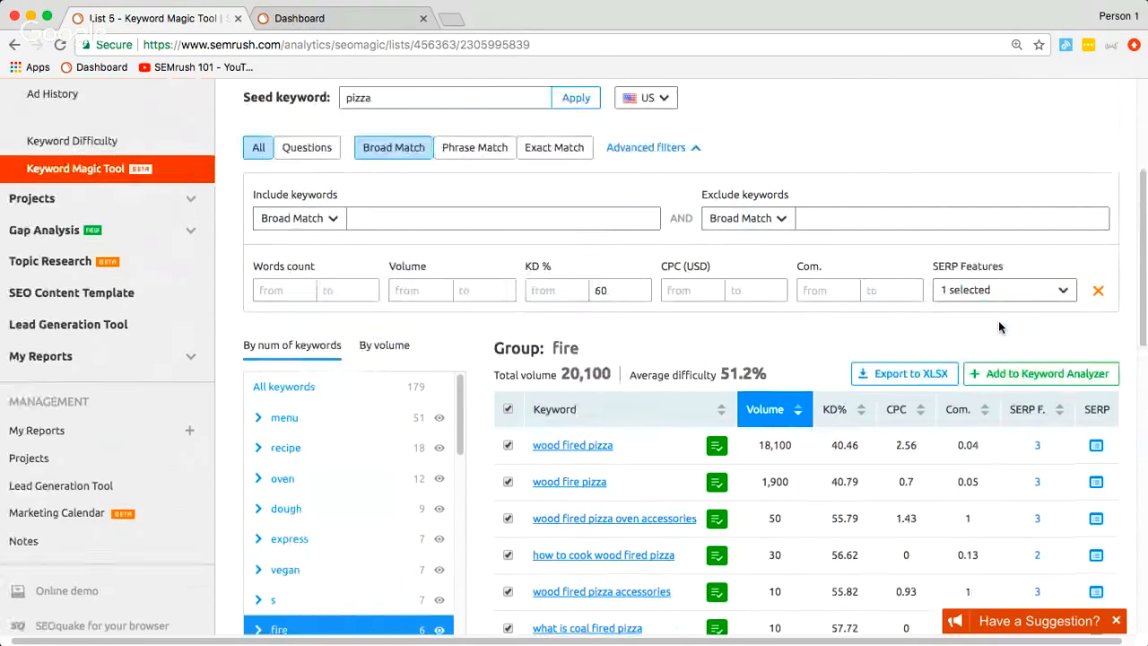
{"action": "scroll", "coordinate": [998, 321], "scroll_direction": "up", "scroll_amount": 2}
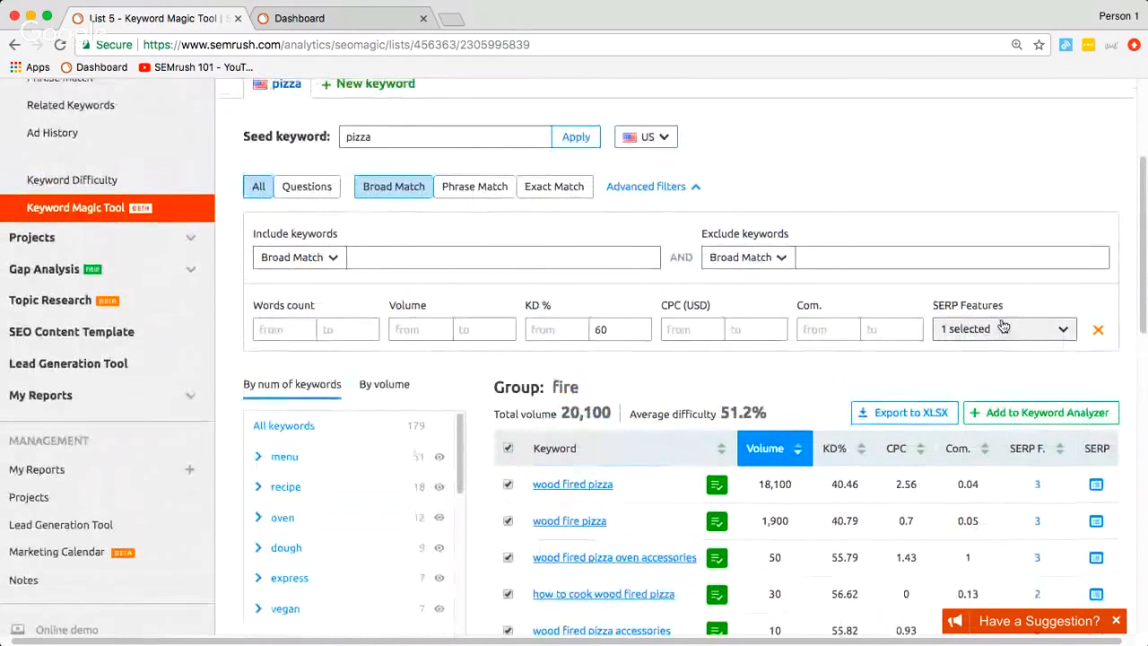
{"action": "scroll", "coordinate": [810, 312], "scroll_direction": "up", "scroll_amount": 1}
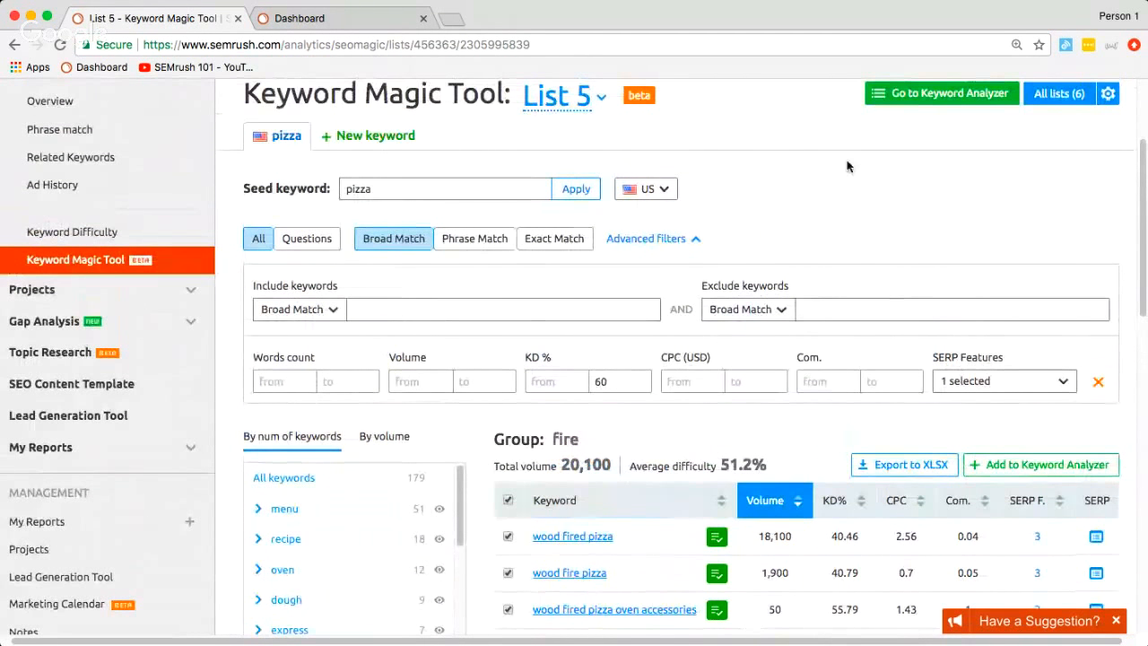
{"action": "left_click", "coordinate": [937, 95]}
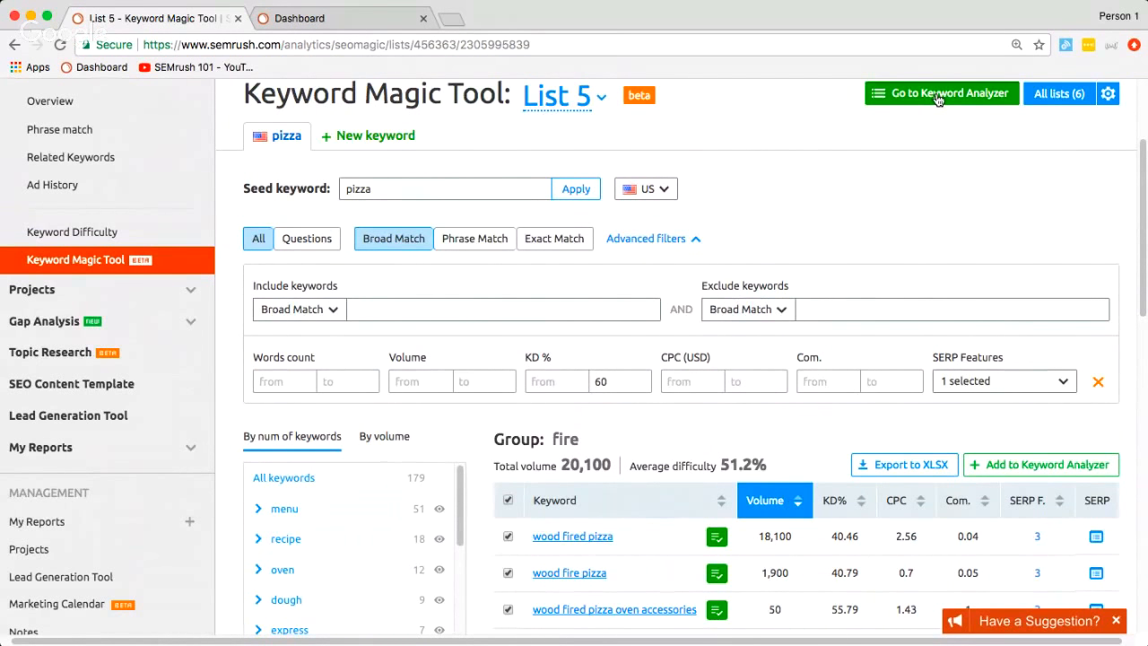
{"action": "scroll", "coordinate": [963, 240], "scroll_direction": "down", "scroll_amount": 3}
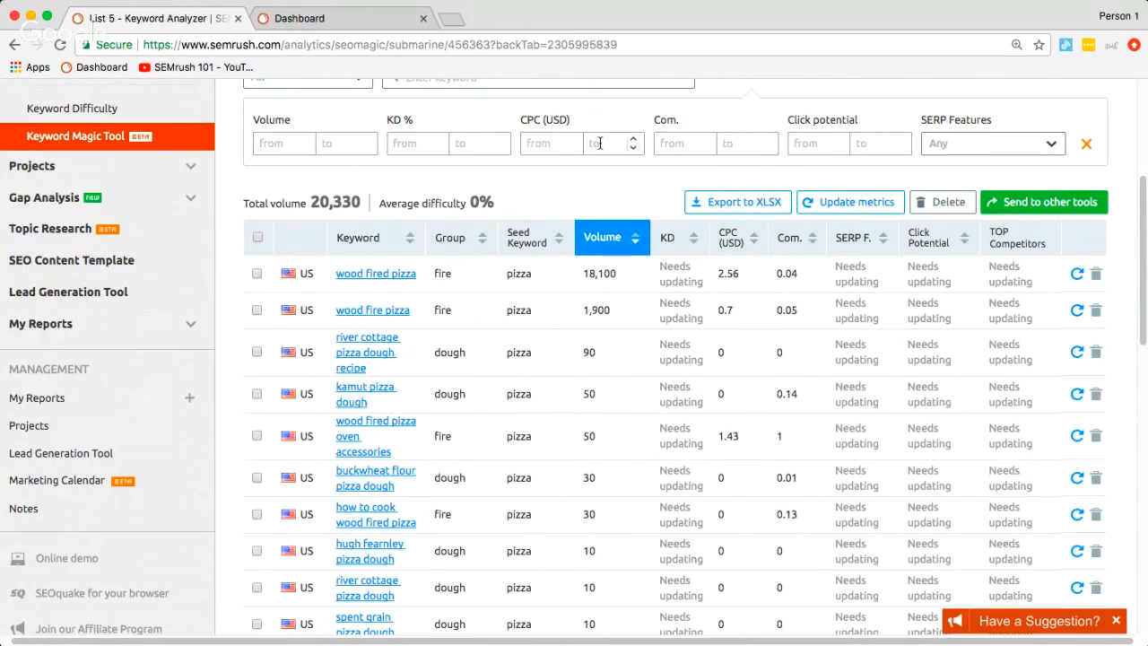
{"action": "scroll", "coordinate": [591, 127], "scroll_direction": "up", "scroll_amount": 4}
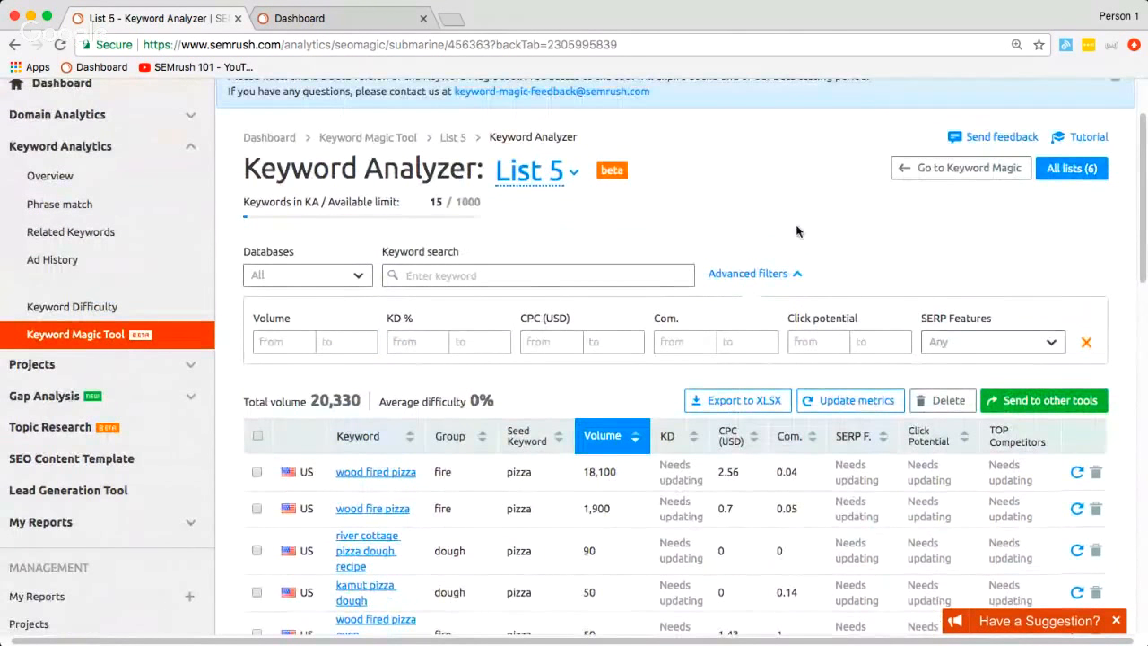
Update the metrics for all keywords in the Keyword Analyzer list
{"action": "scroll", "coordinate": [852, 262], "scroll_direction": "down", "scroll_amount": 1}
{"action": "scroll", "coordinate": [851, 266], "scroll_direction": "down", "scroll_amount": 1}
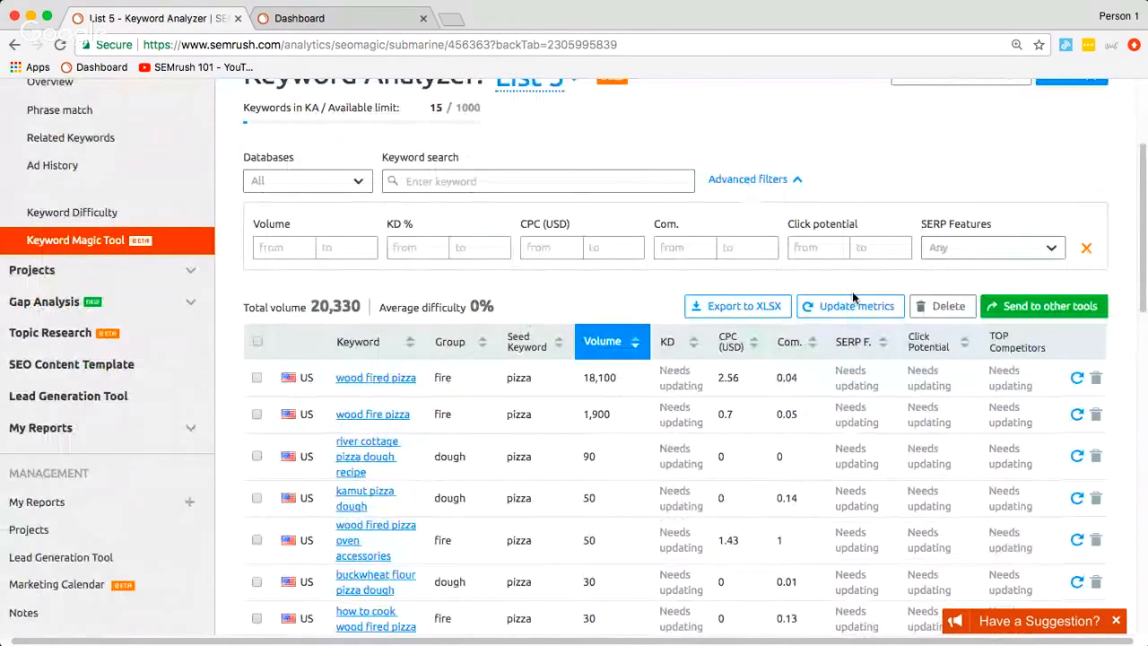
{"action": "scroll", "coordinate": [884, 209], "scroll_direction": "down", "scroll_amount": 2}
{"action": "scroll", "coordinate": [884, 209], "scroll_direction": "up", "scroll_amount": 1}
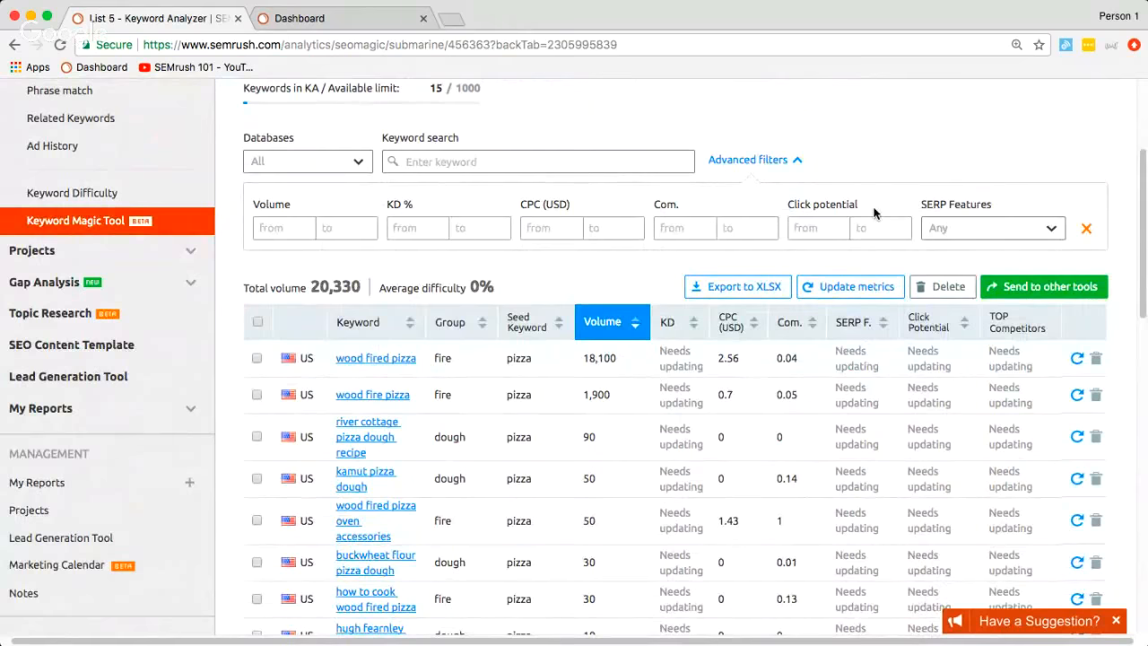
{"action": "scroll", "coordinate": [874, 213], "scroll_direction": "up", "scroll_amount": 1}
{"action": "scroll", "coordinate": [873, 214], "scroll_direction": "down", "scroll_amount": 1}
{"action": "scroll", "coordinate": [861, 213], "scroll_direction": "down", "scroll_amount": 3}
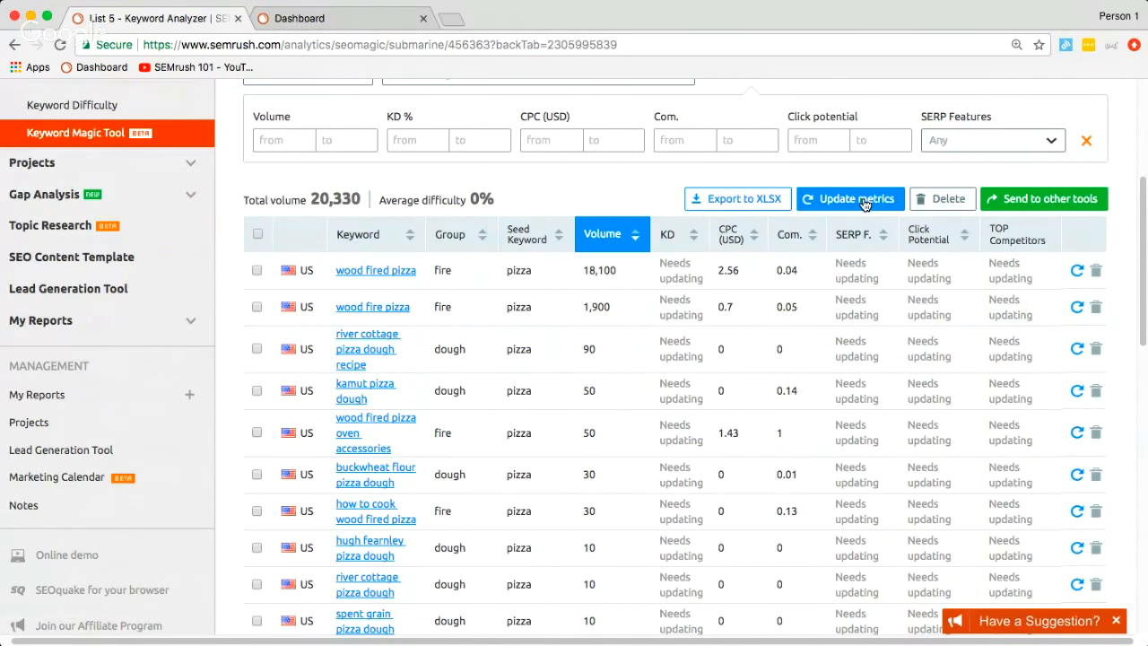
{"action": "left_click", "coordinate": [852, 198]}
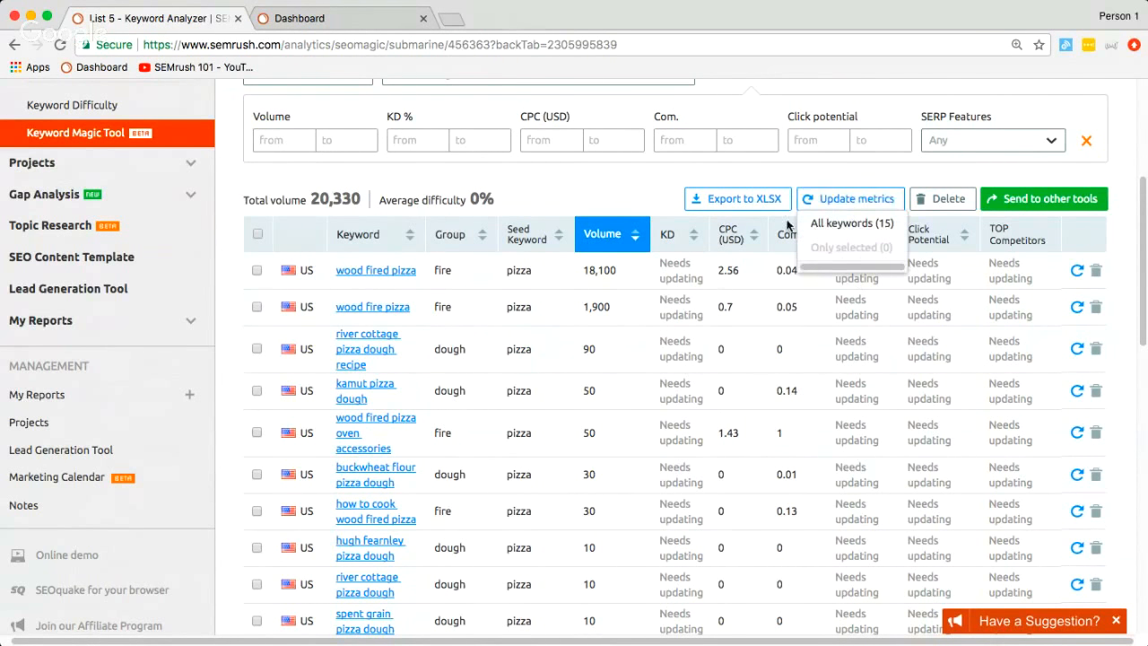
{"action": "left_click", "coordinate": [866, 226]}
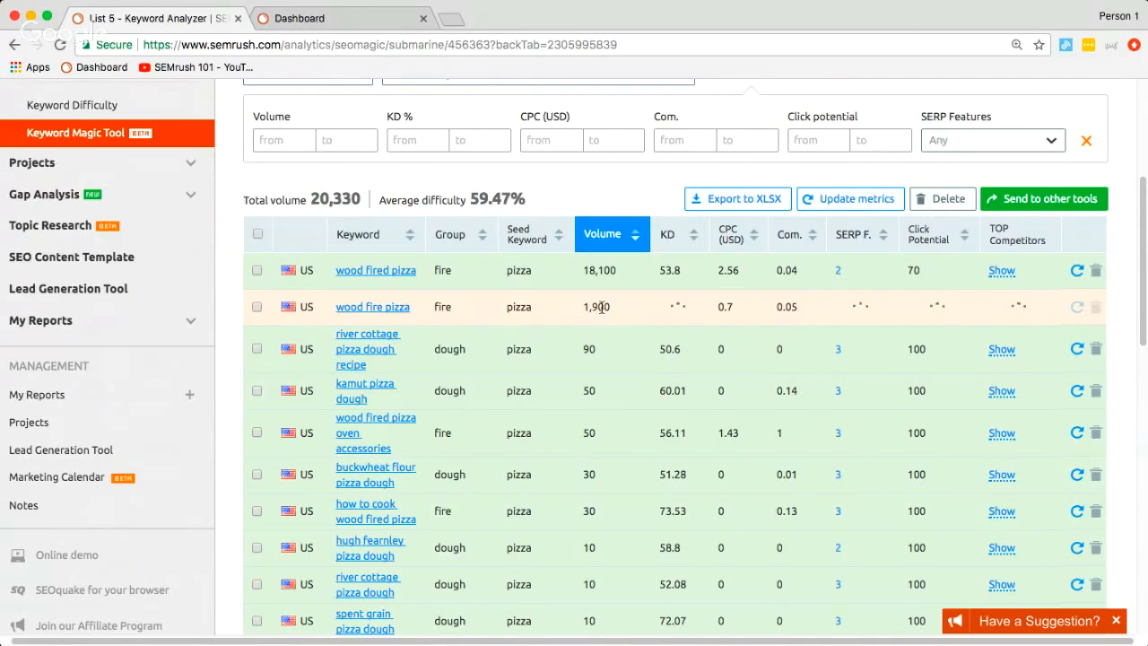
View the options for sending the analyzed keywords to other tools, and close them without sending anything
{"action": "left_click", "coordinate": [1049, 208]}
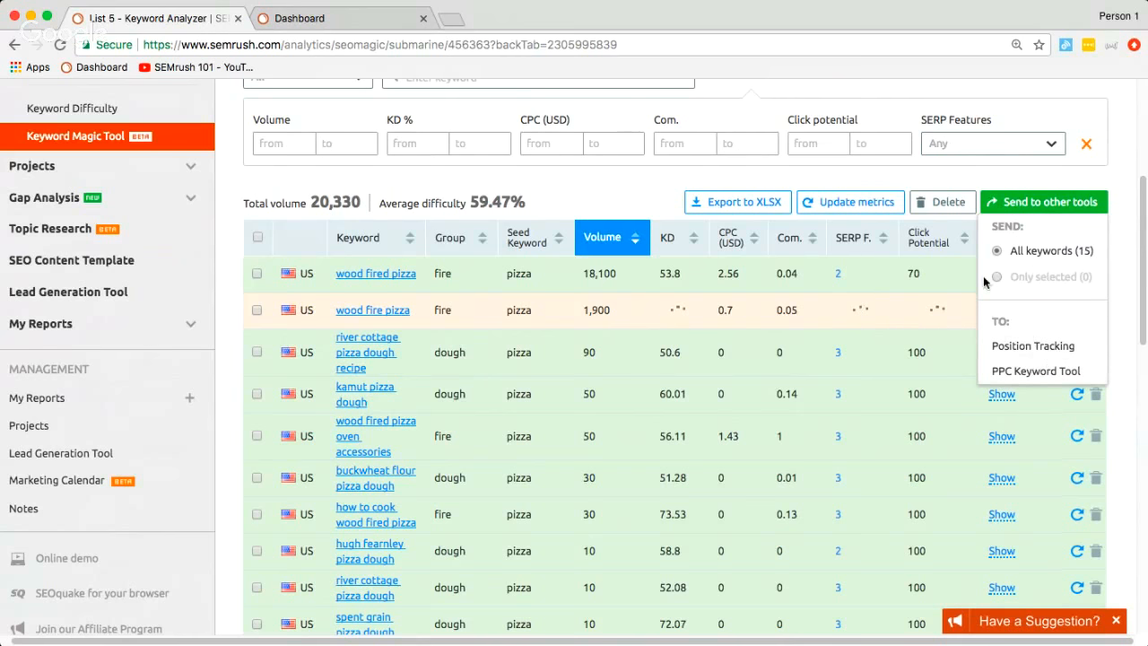
{"action": "left_click", "coordinate": [816, 184]}
{"action": "scroll", "coordinate": [816, 186], "scroll_direction": "up", "scroll_amount": 1}
{"action": "scroll", "coordinate": [816, 187], "scroll_direction": "down", "scroll_amount": 2}
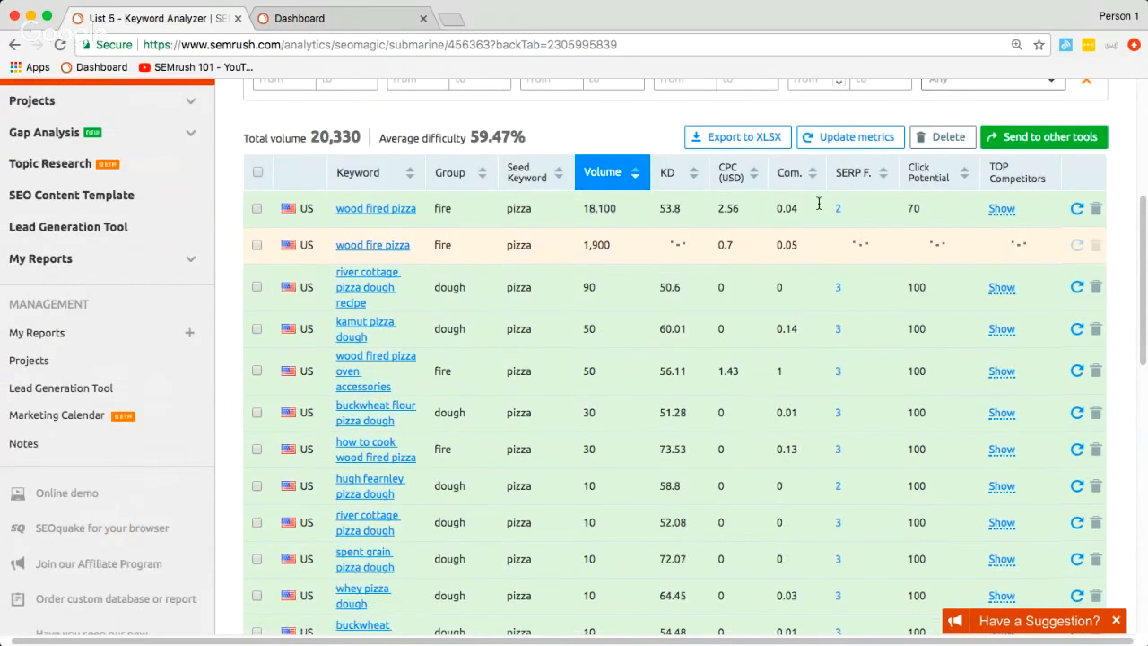
Examine the updated metrics in the keyword table, including the KD column and the SERP features for "wood fired pizza"
{"action": "scroll", "coordinate": [455, 290], "scroll_direction": "down", "scroll_amount": 1}
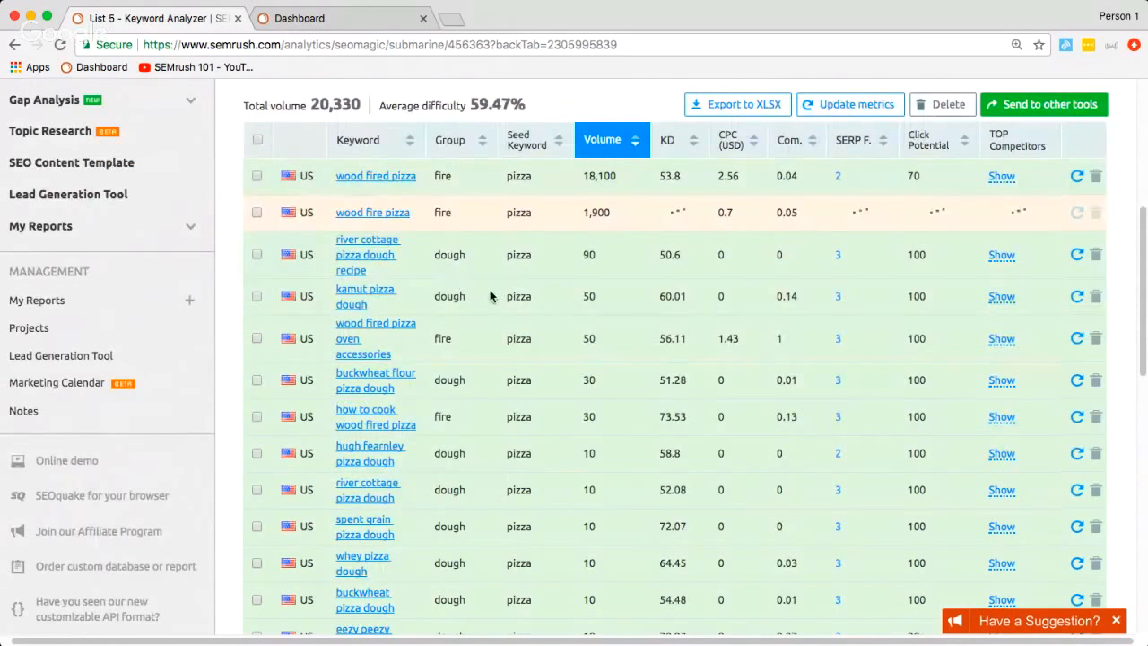
{"action": "scroll", "coordinate": [496, 293], "scroll_direction": "down", "scroll_amount": 1}
{"action": "scroll", "coordinate": [466, 229], "scroll_direction": "up", "scroll_amount": 1}
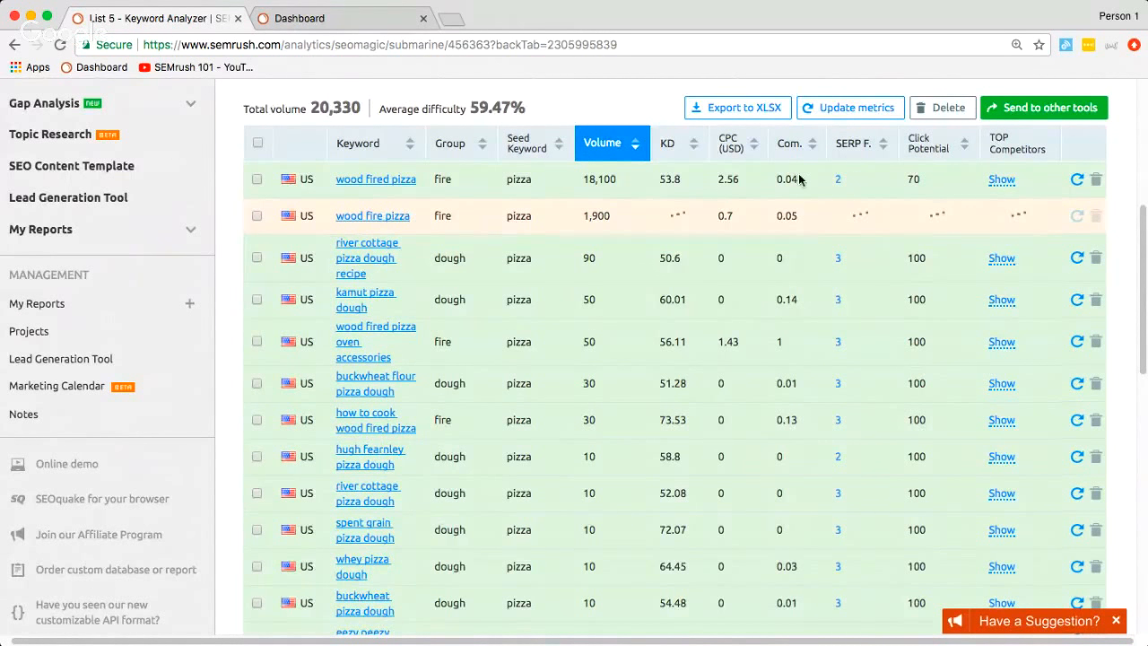
{"action": "mouse_move", "coordinate": [670, 146]}
{"action": "mouse_move", "coordinate": [839, 179]}
Read through the top ten competitors for the keyword "wood fired pizza" and close the list
{"action": "scroll", "coordinate": [1007, 187], "scroll_direction": "up", "scroll_amount": 5}
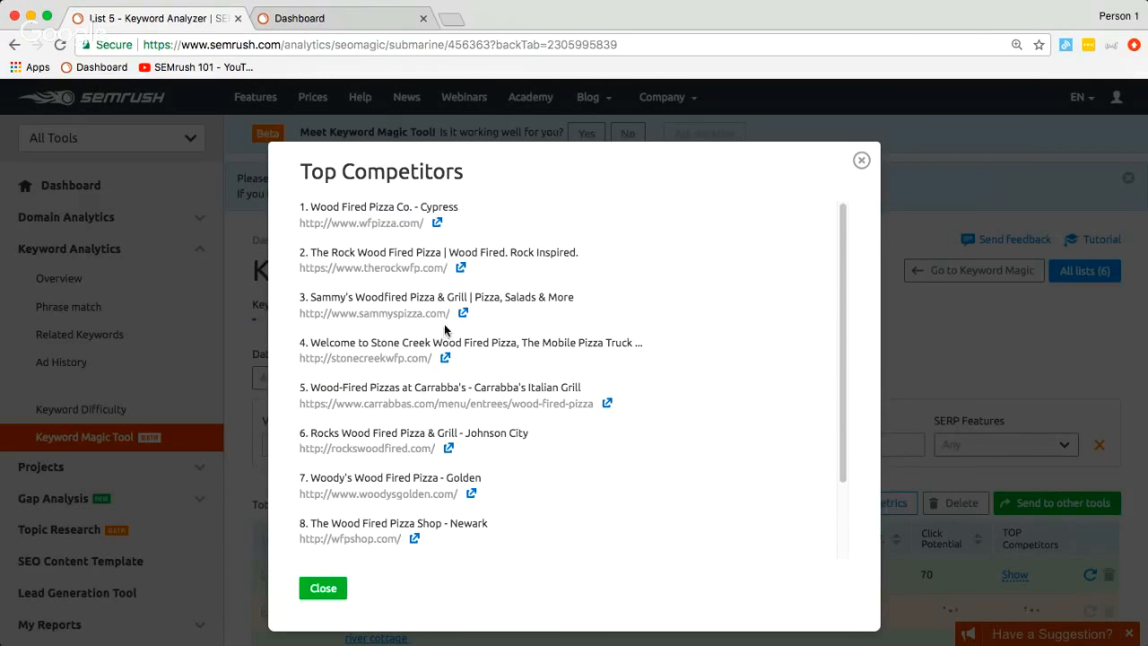
{"action": "scroll", "coordinate": [846, 269], "scroll_direction": "down", "scroll_amount": 3}
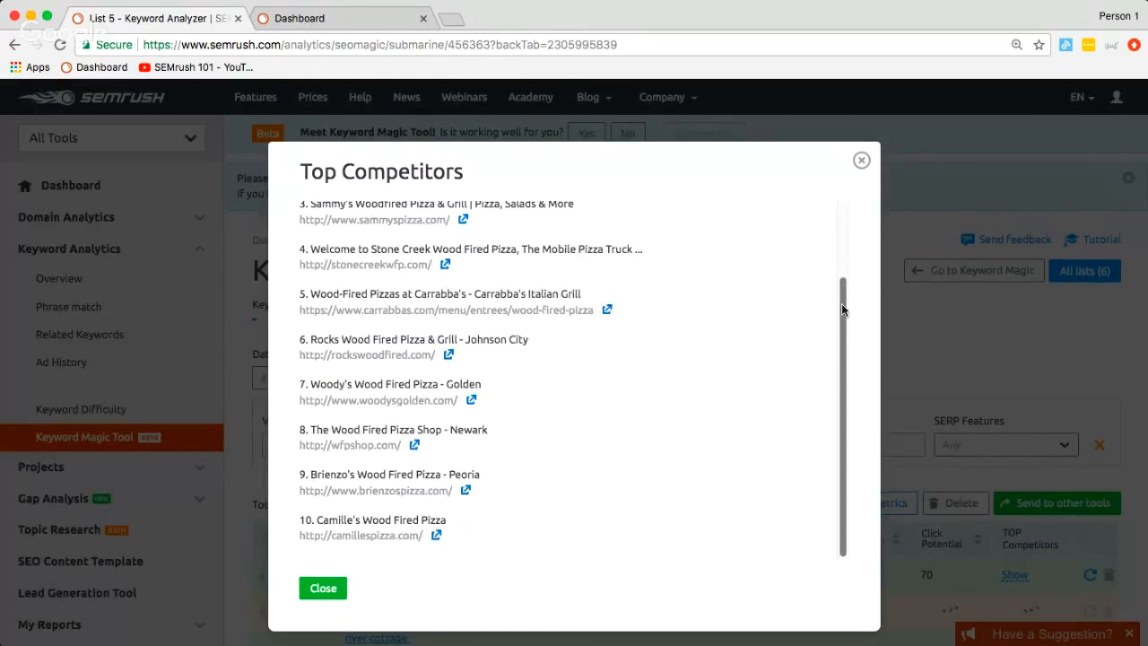
{"action": "scroll", "coordinate": [843, 309], "scroll_direction": "up", "scroll_amount": 3}
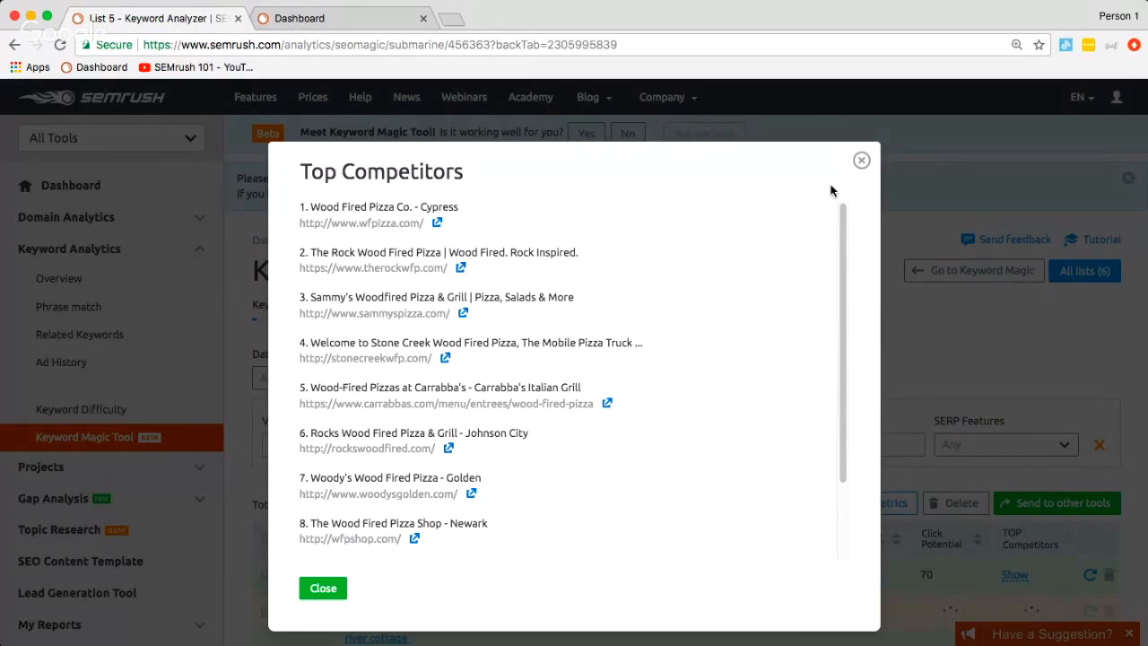
{"action": "left_click", "coordinate": [861, 160]}
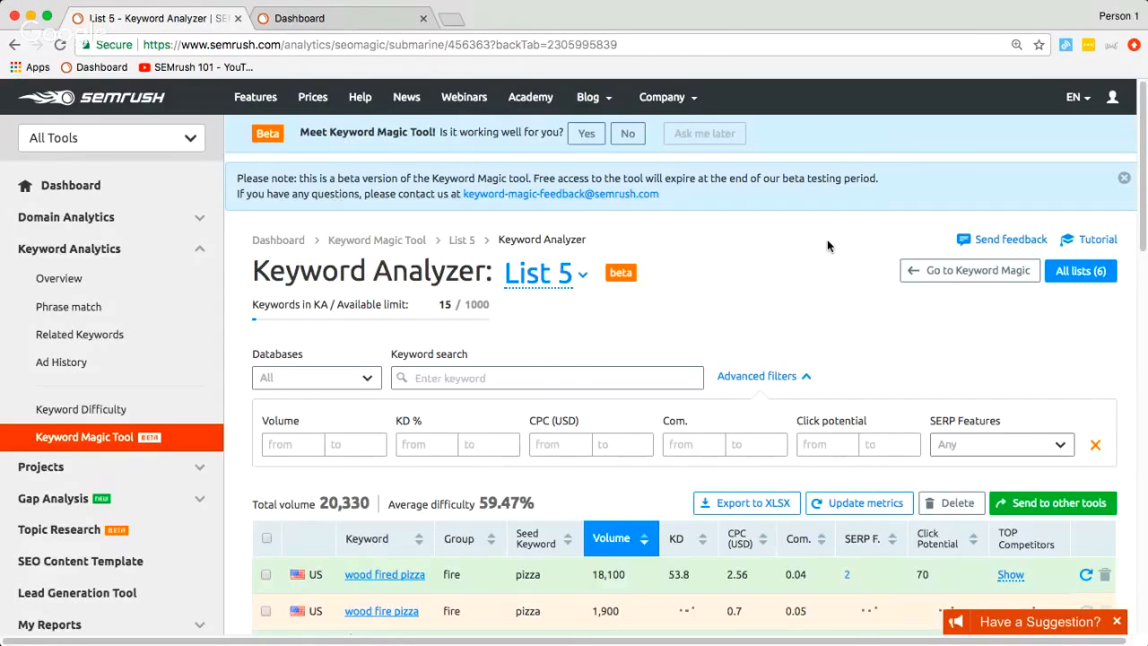
Scan the whole analyzed keyword list and check the Position Tracking and PPC Keyword Tool destinations for sending all keywords
{"action": "scroll", "coordinate": [977, 332], "scroll_direction": "down", "scroll_amount": 2}
{"action": "scroll", "coordinate": [978, 332], "scroll_direction": "down", "scroll_amount": 7}
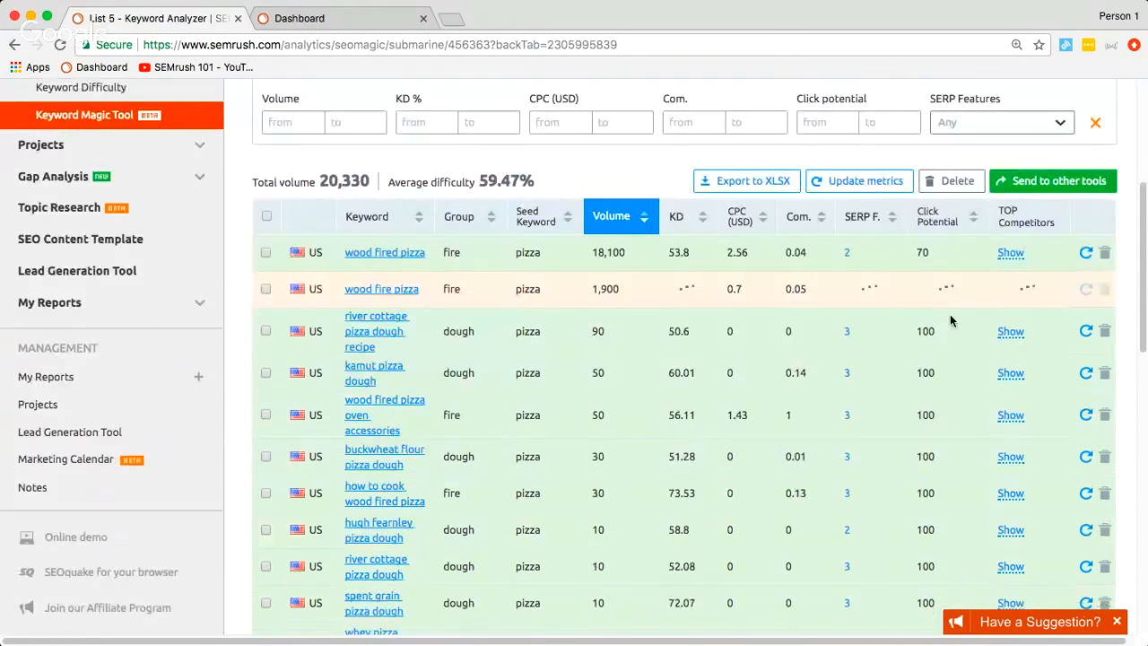
{"action": "scroll", "coordinate": [957, 315], "scroll_direction": "down", "scroll_amount": 4}
{"action": "scroll", "coordinate": [842, 287], "scroll_direction": "up", "scroll_amount": 6}
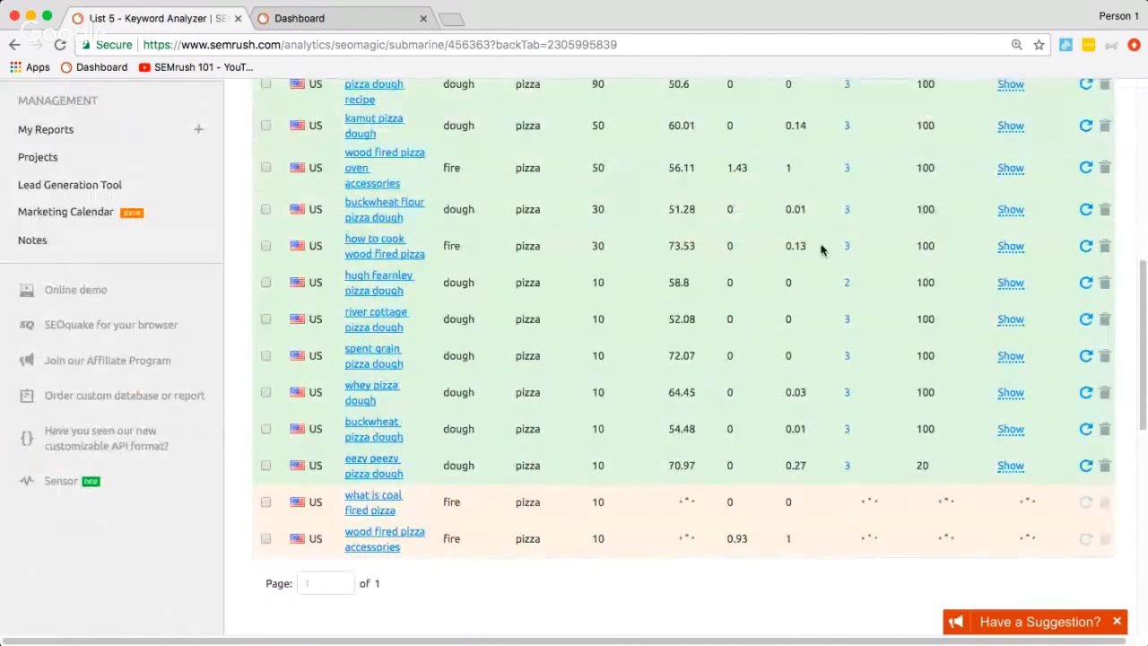
{"action": "scroll", "coordinate": [789, 233], "scroll_direction": "up", "scroll_amount": 1}
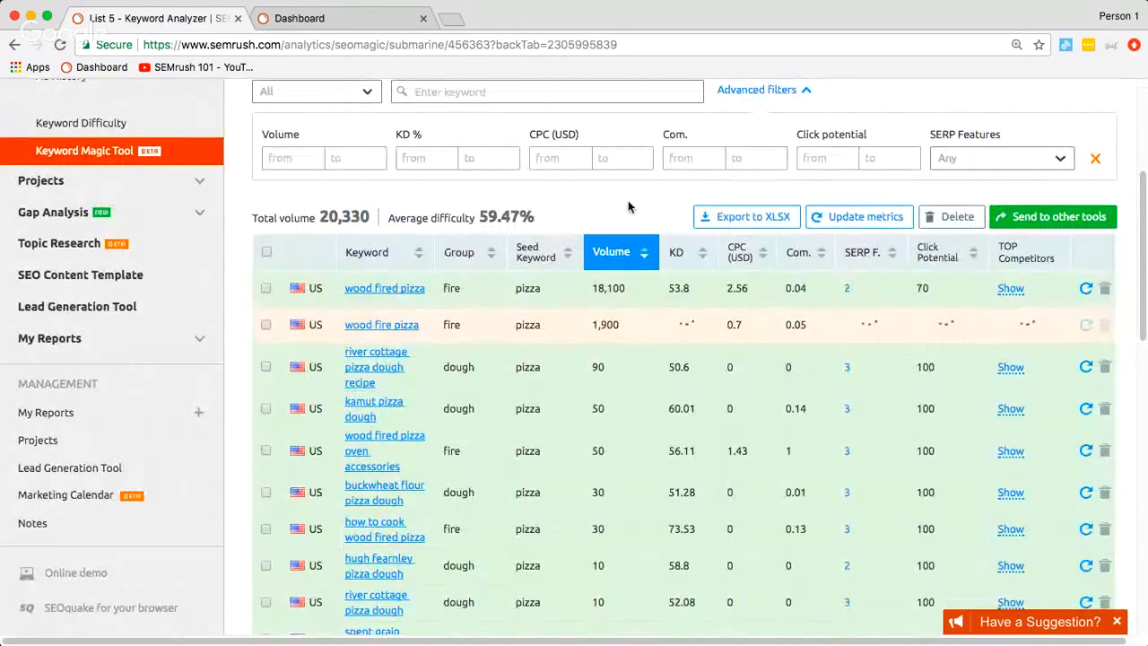
{"action": "scroll", "coordinate": [640, 218], "scroll_direction": "up", "scroll_amount": 2}
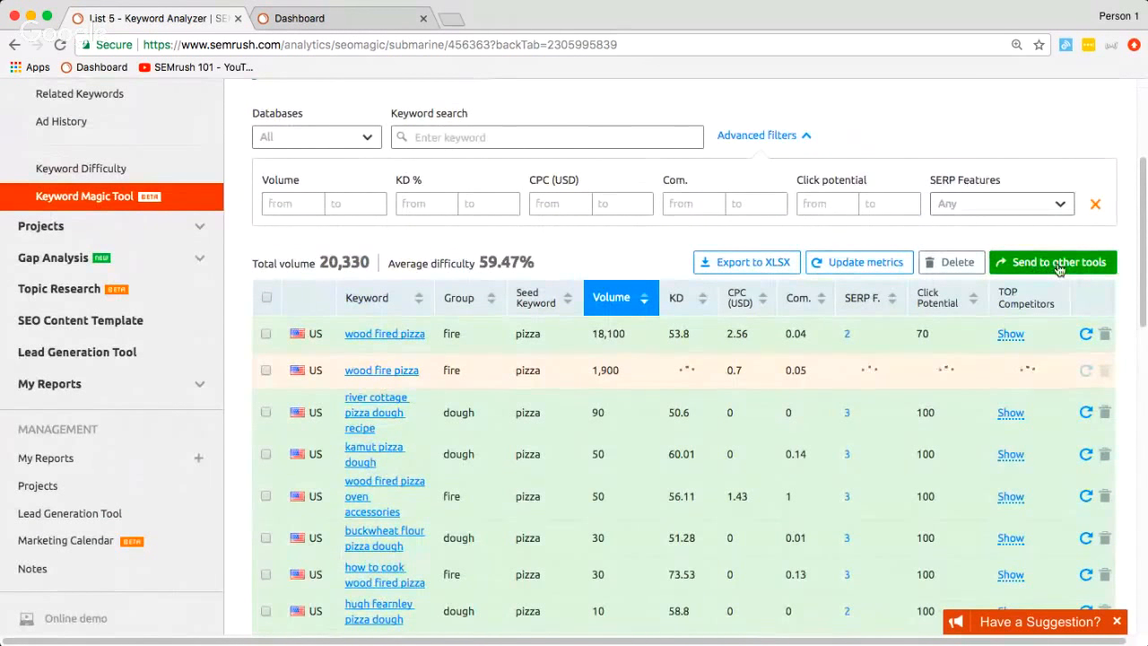
{"action": "scroll", "coordinate": [1088, 264], "scroll_direction": "down", "scroll_amount": 1}
{"action": "left_click", "coordinate": [1088, 258]}
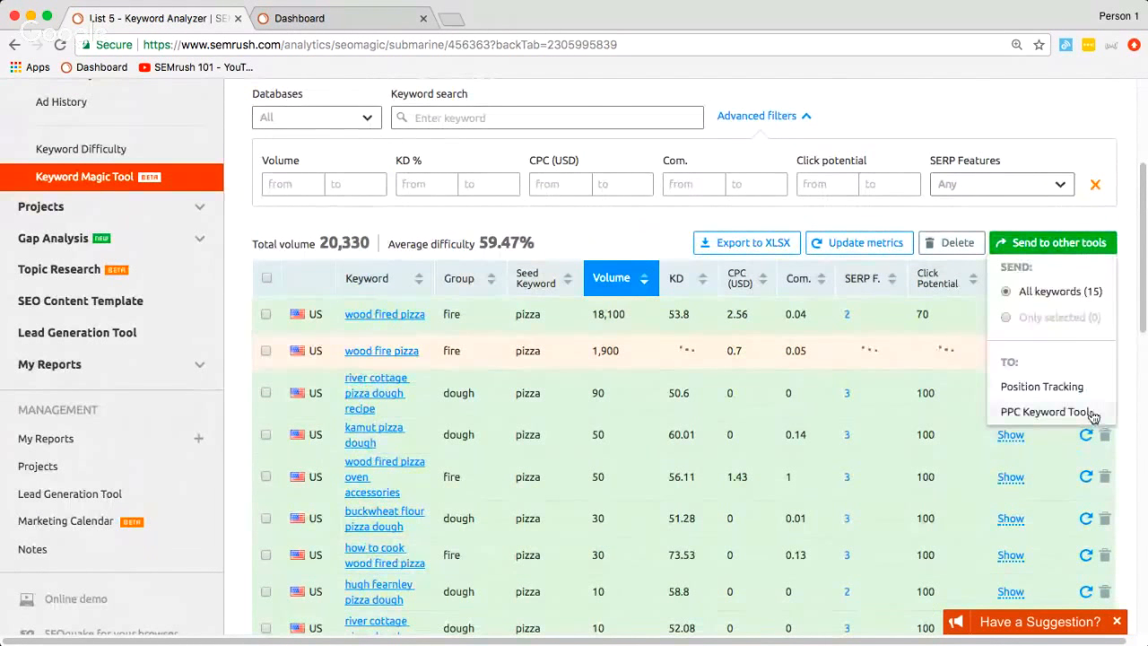
{"action": "left_click", "coordinate": [896, 131]}
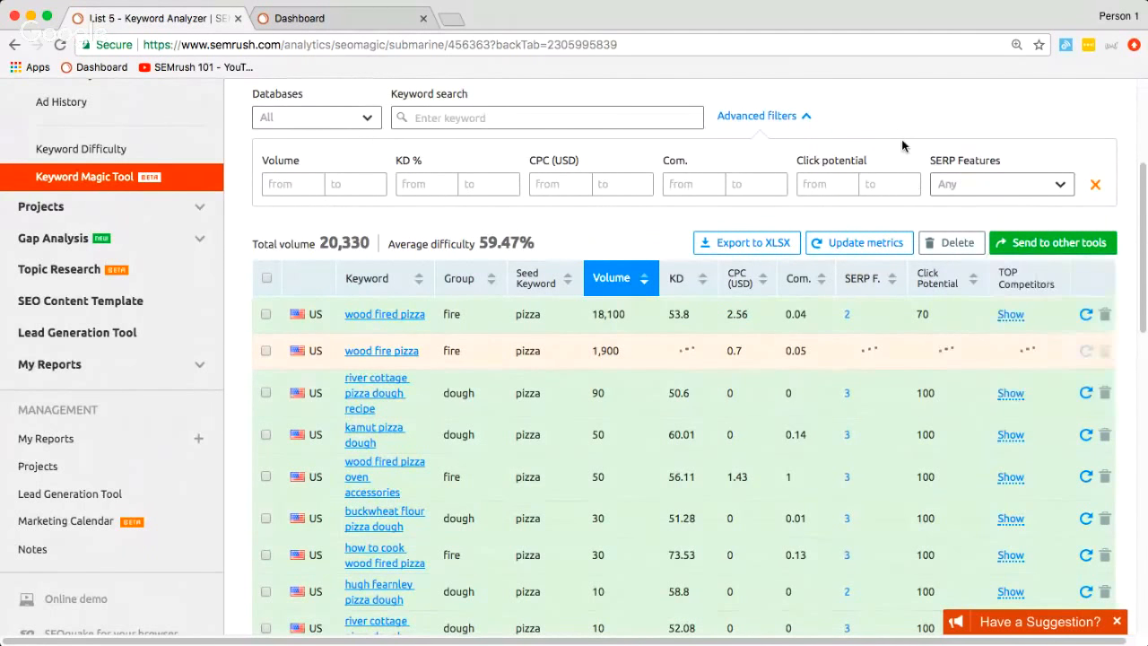
Return from the Keyword Analyzer to List 5 in the Keyword Magic Tool
{"action": "scroll", "coordinate": [901, 139], "scroll_direction": "up", "scroll_amount": 5}
{"action": "scroll", "coordinate": [798, 294], "scroll_direction": "down", "scroll_amount": 1}
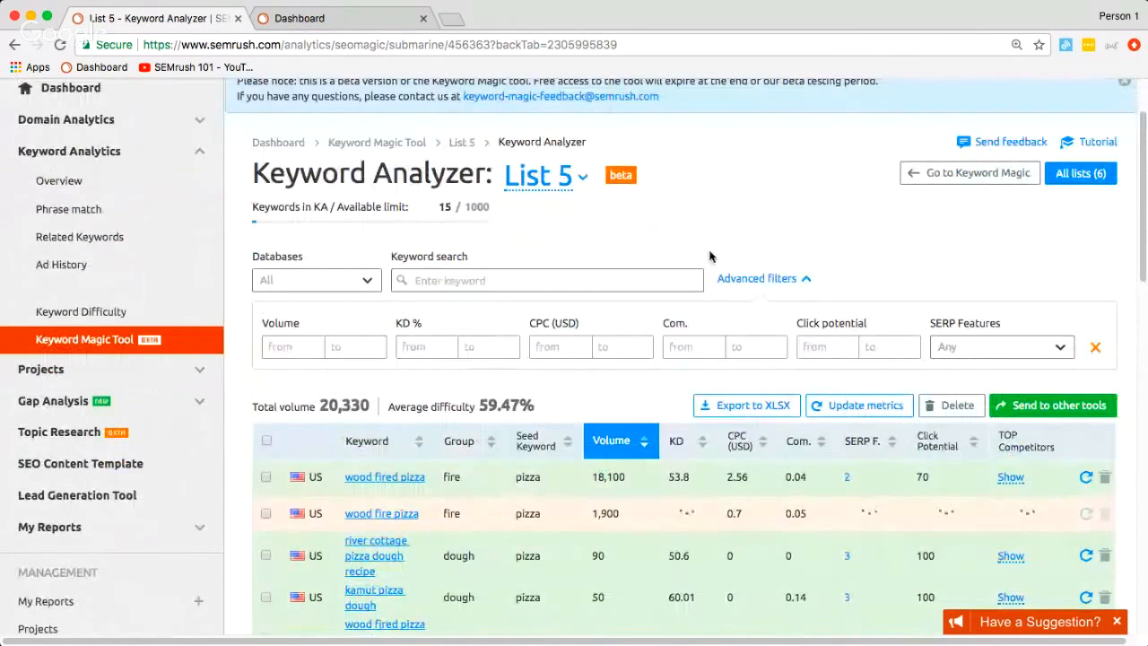
{"action": "left_click", "coordinate": [462, 144]}
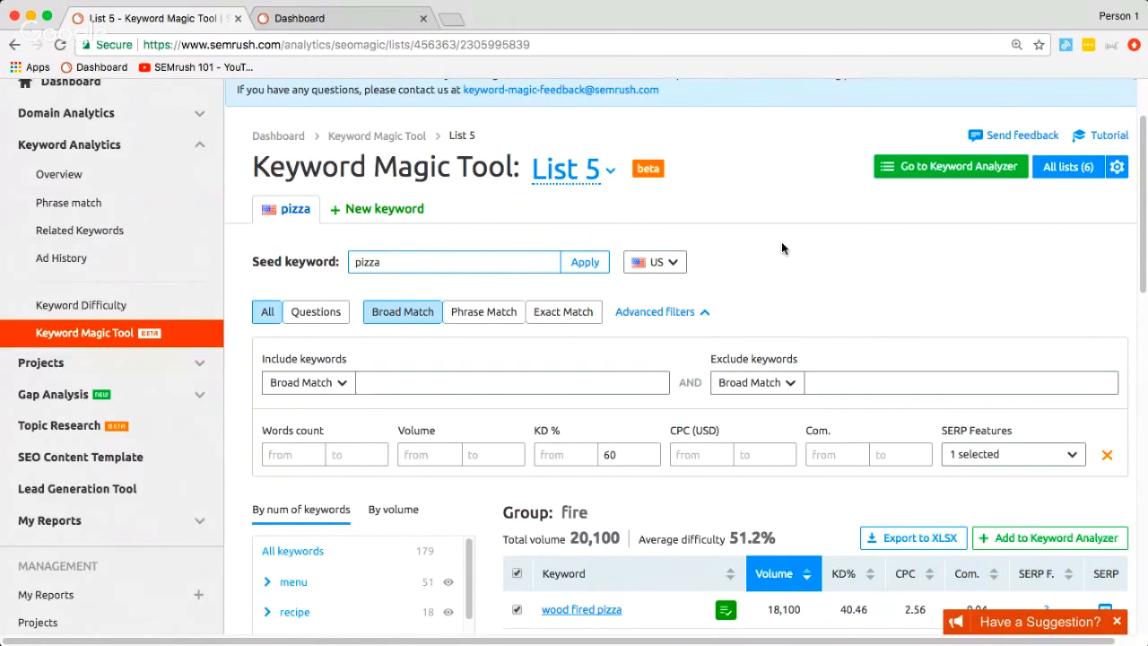
Add "pasta" to List 5 as a new seed keyword for the US database and run its search
{"action": "left_click", "coordinate": [385, 208]}
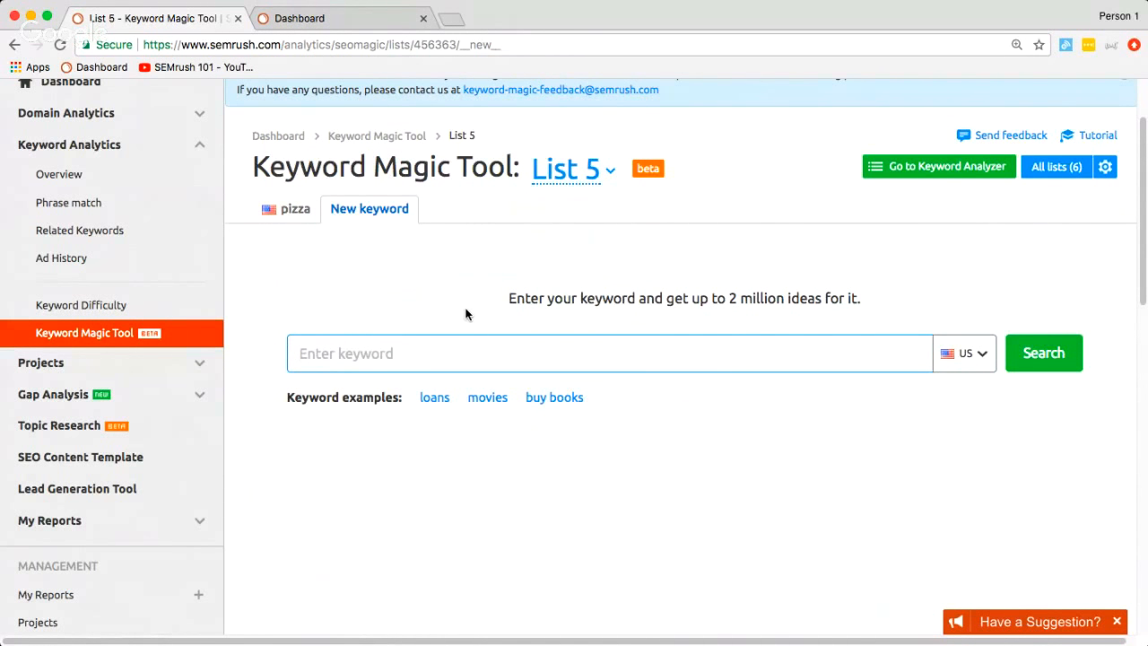
{"action": "type", "text": "pasta"}
{"action": "key", "text": "Return"}
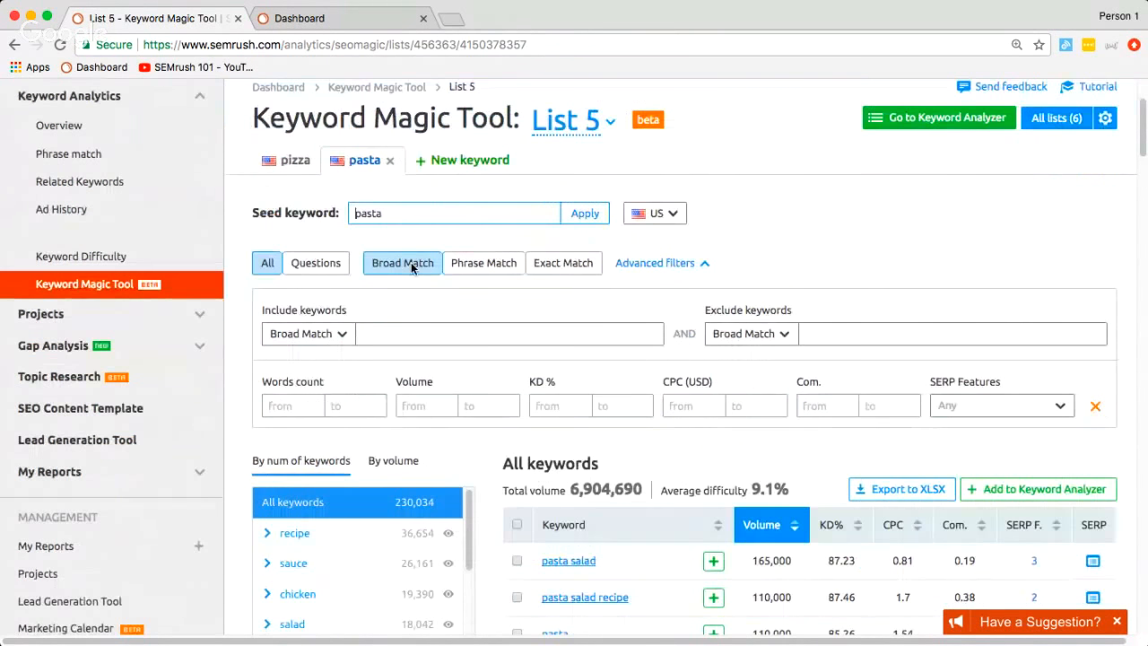
Compare the pizza and pasta keyword results within List 5, finishing on the pasta keywords and their groups
{"action": "left_click", "coordinate": [292, 169]}
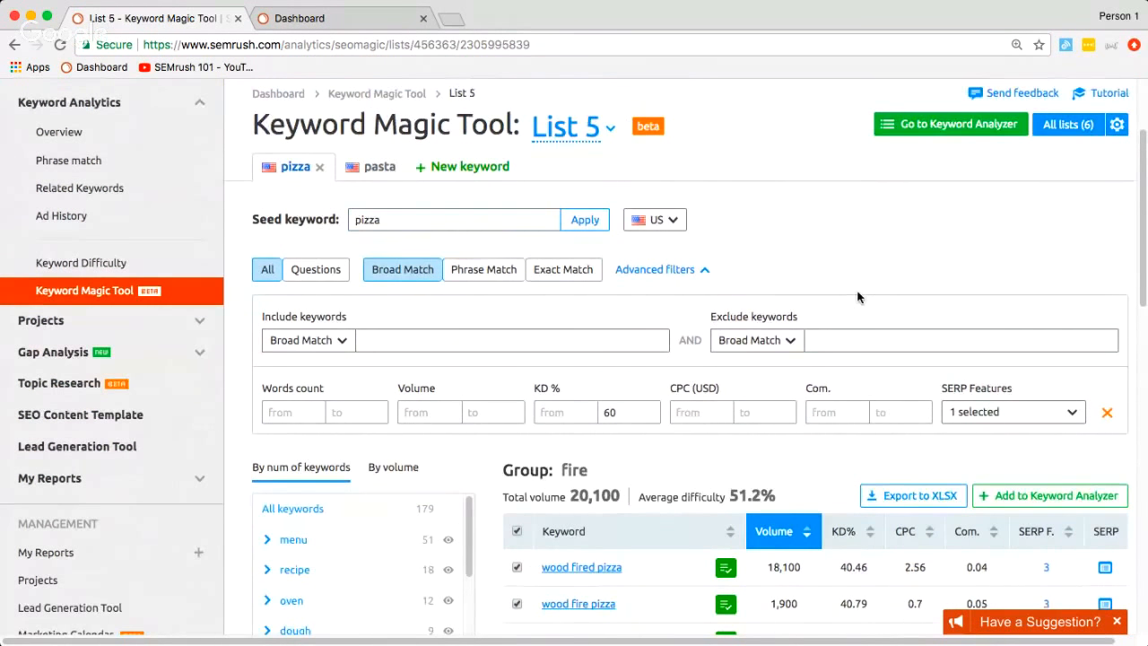
{"action": "scroll", "coordinate": [857, 285], "scroll_direction": "down", "scroll_amount": 1}
{"action": "scroll", "coordinate": [856, 285], "scroll_direction": "up", "scroll_amount": 1}
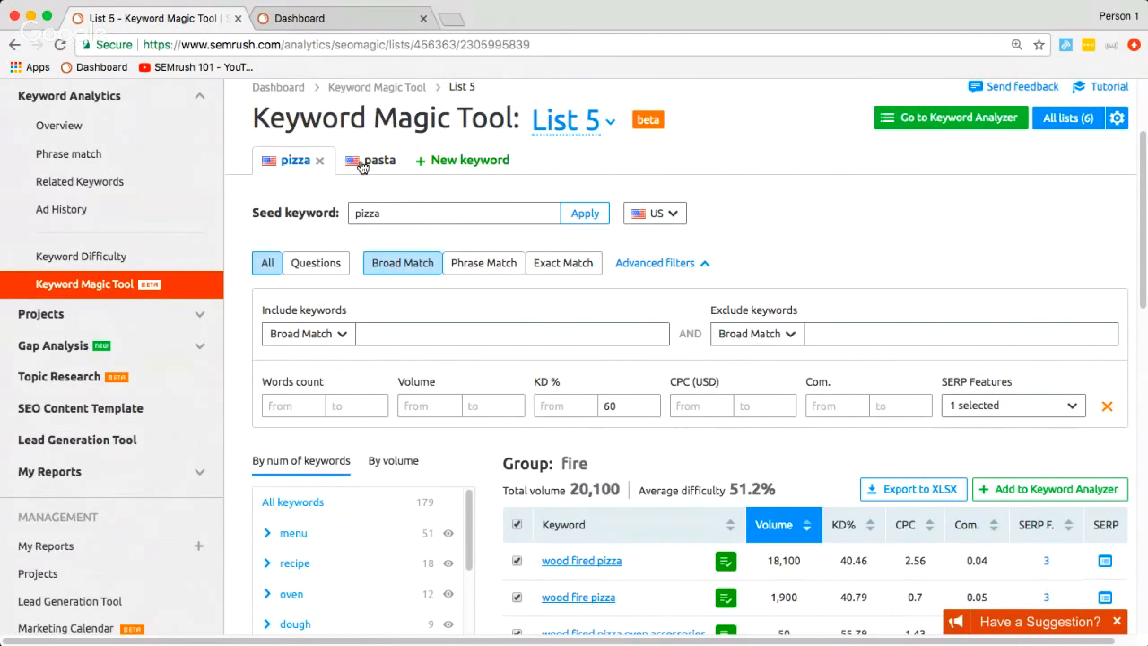
{"action": "left_click", "coordinate": [362, 165]}
{"action": "left_click", "coordinate": [310, 167]}
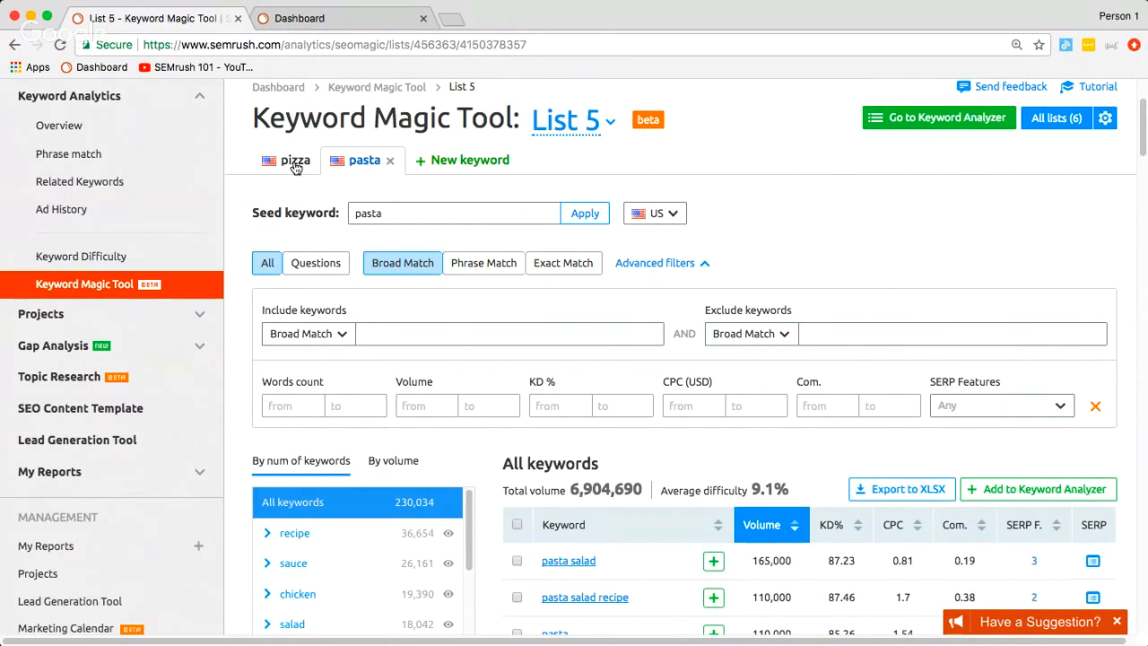
{"action": "left_click", "coordinate": [372, 161]}
{"action": "scroll", "coordinate": [599, 239], "scroll_direction": "up", "scroll_amount": 3}
{"action": "scroll", "coordinate": [787, 285], "scroll_direction": "down", "scroll_amount": 5}
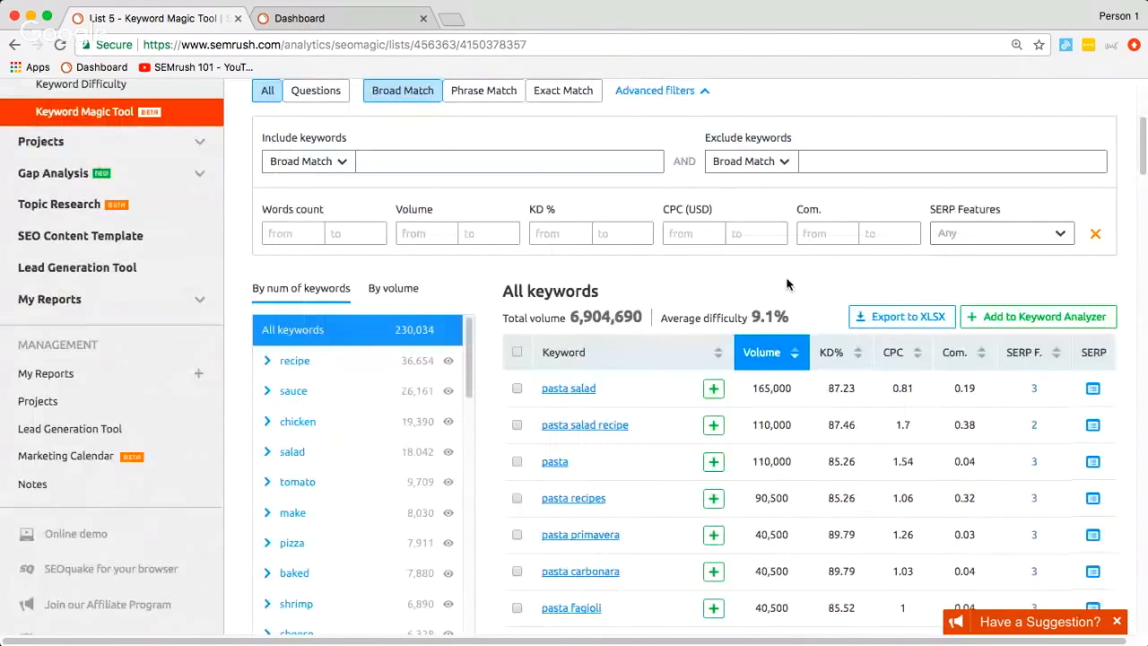
Switch List 5 to the pizza keyword and review its filters and the "fire" group results
{"action": "scroll", "coordinate": [787, 285], "scroll_direction": "up", "scroll_amount": 3}
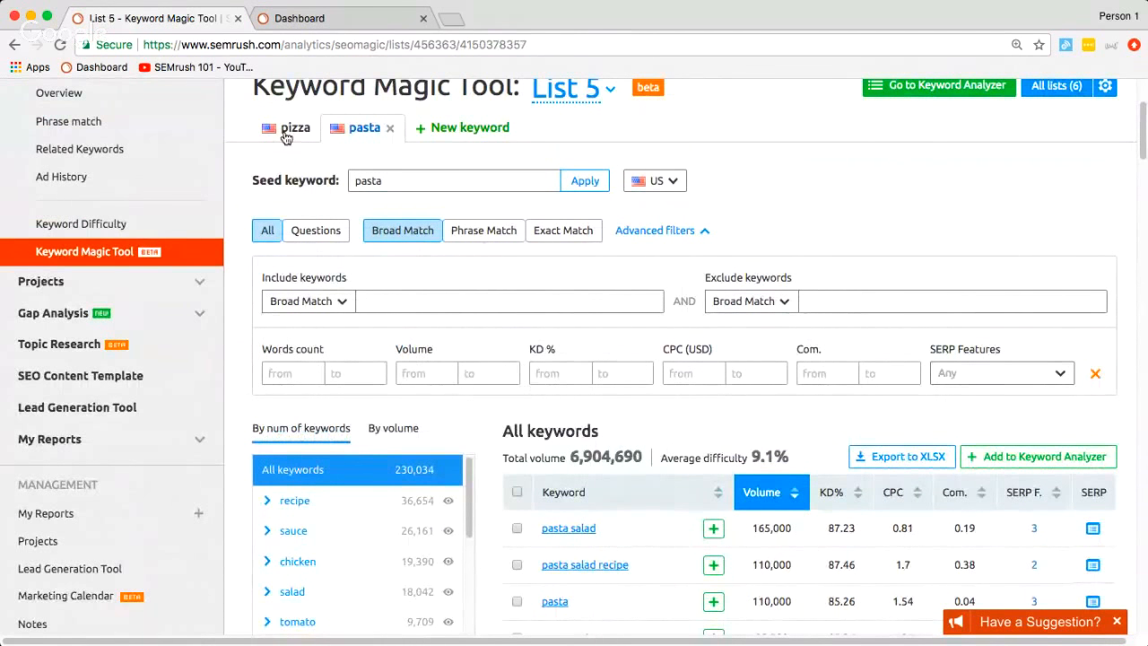
{"action": "left_click", "coordinate": [285, 136]}
{"action": "scroll", "coordinate": [779, 251], "scroll_direction": "down", "scroll_amount": 3}
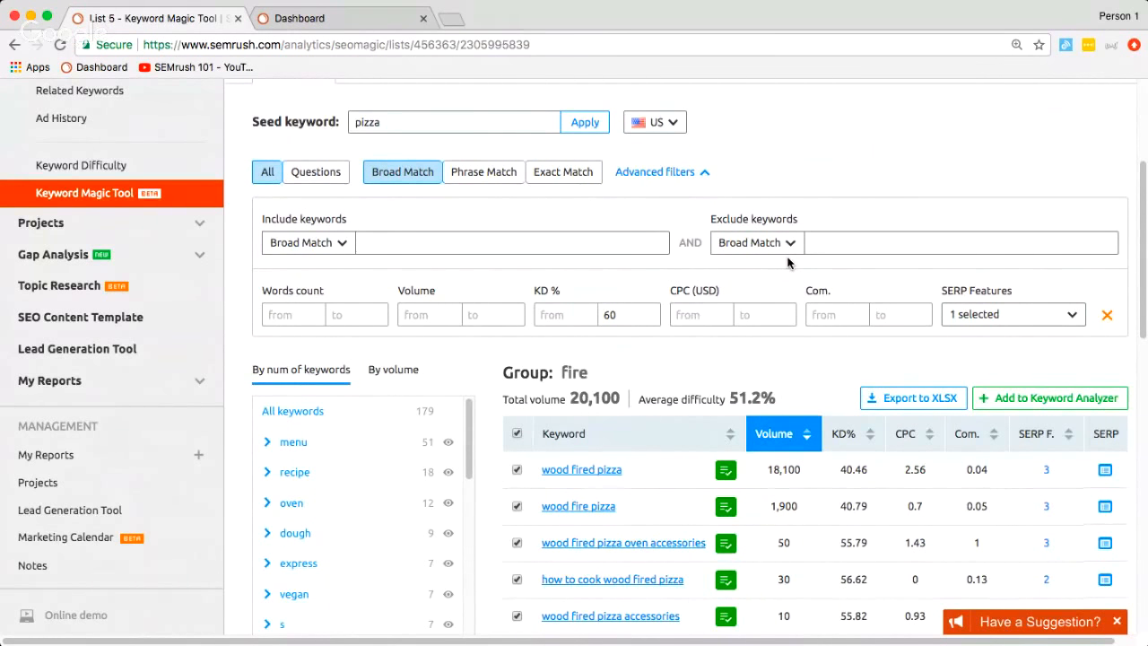
{"action": "scroll", "coordinate": [788, 262], "scroll_direction": "down", "scroll_amount": 2}
{"action": "scroll", "coordinate": [786, 259], "scroll_direction": "up", "scroll_amount": 4}
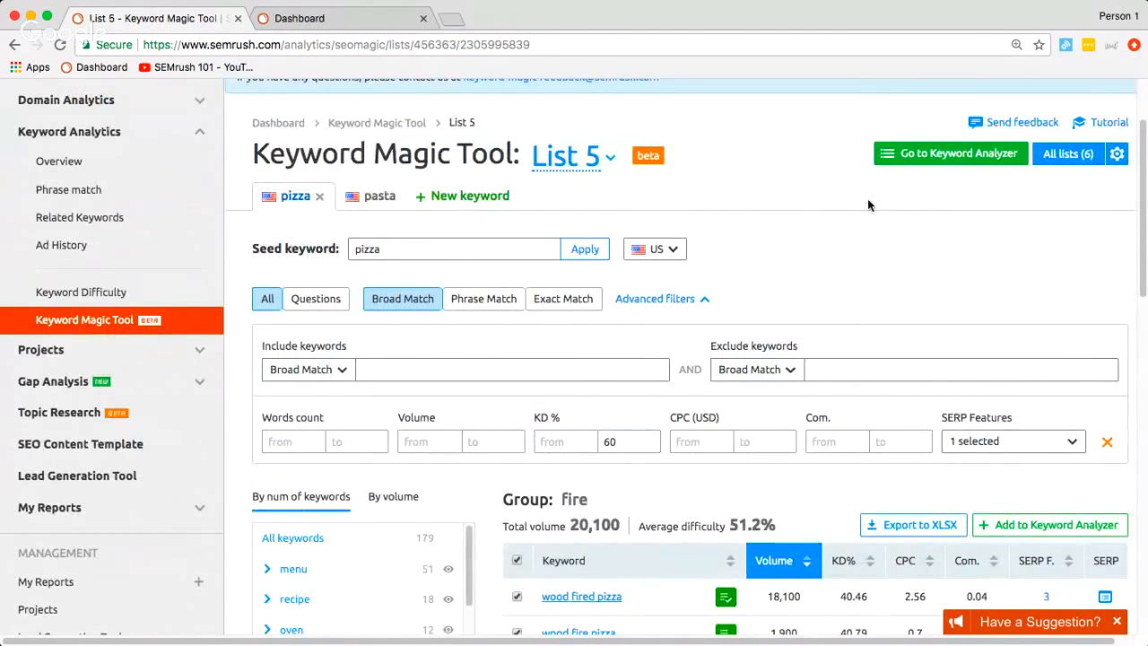
Open the Keyword Magic Tool overview and review all saved lists with their seed keywords, dates and Keyword Analyzer usage
{"action": "left_click", "coordinate": [410, 122]}
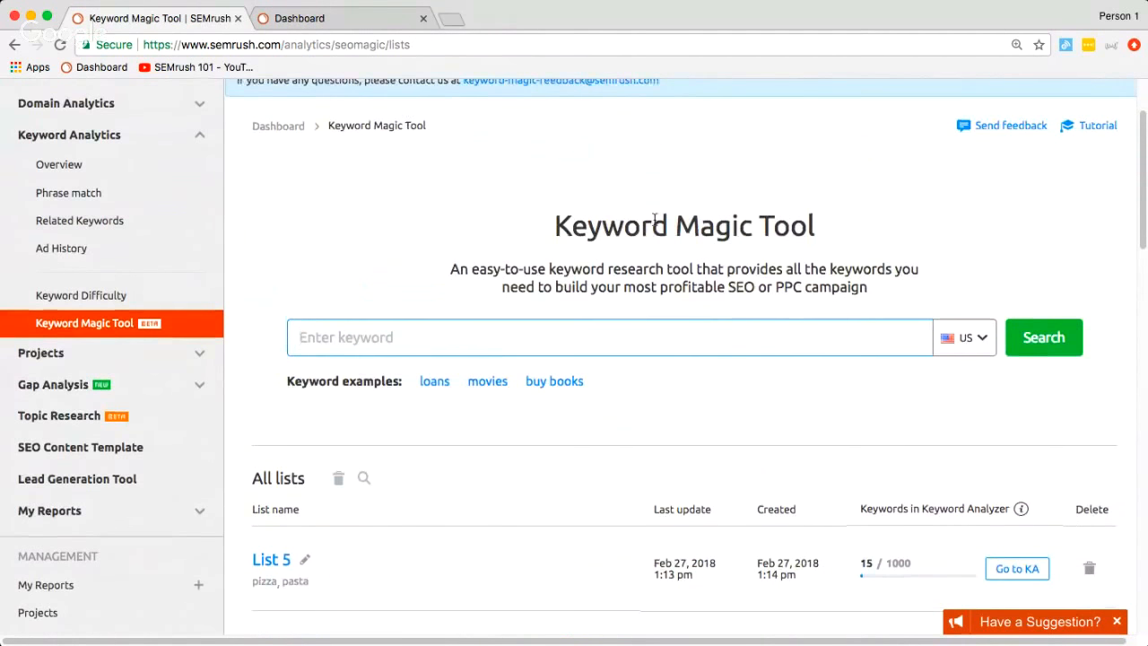
{"action": "scroll", "coordinate": [681, 260], "scroll_direction": "down", "scroll_amount": 5}
{"action": "scroll", "coordinate": [640, 380], "scroll_direction": "down", "scroll_amount": 1}
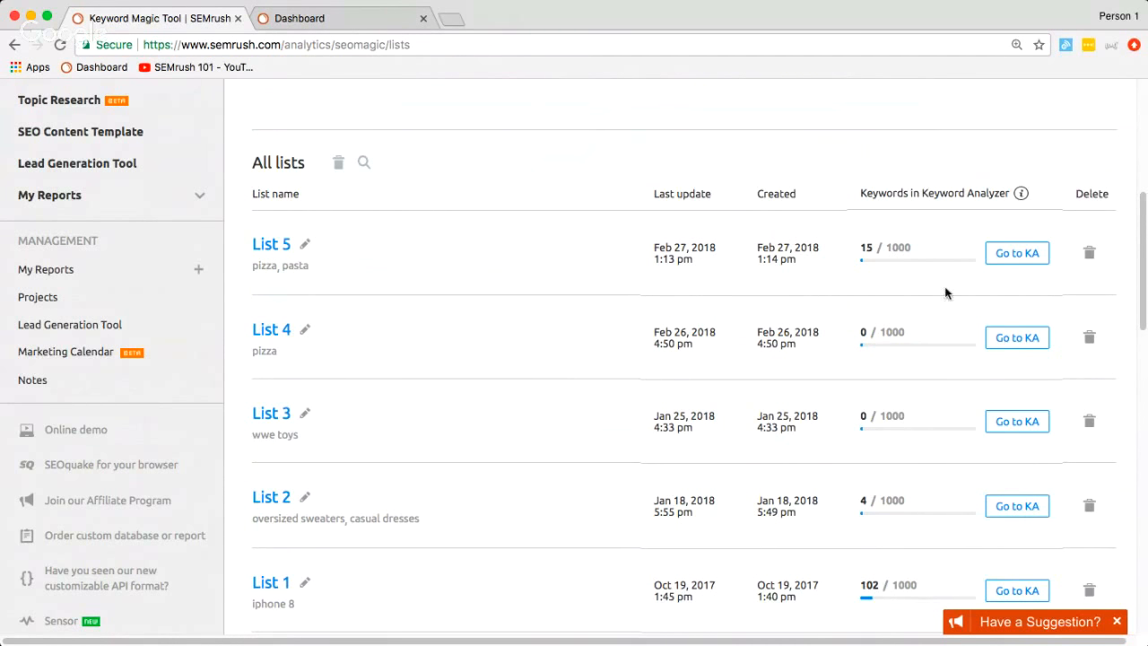
{"action": "scroll", "coordinate": [693, 278], "scroll_direction": "down", "scroll_amount": 1}
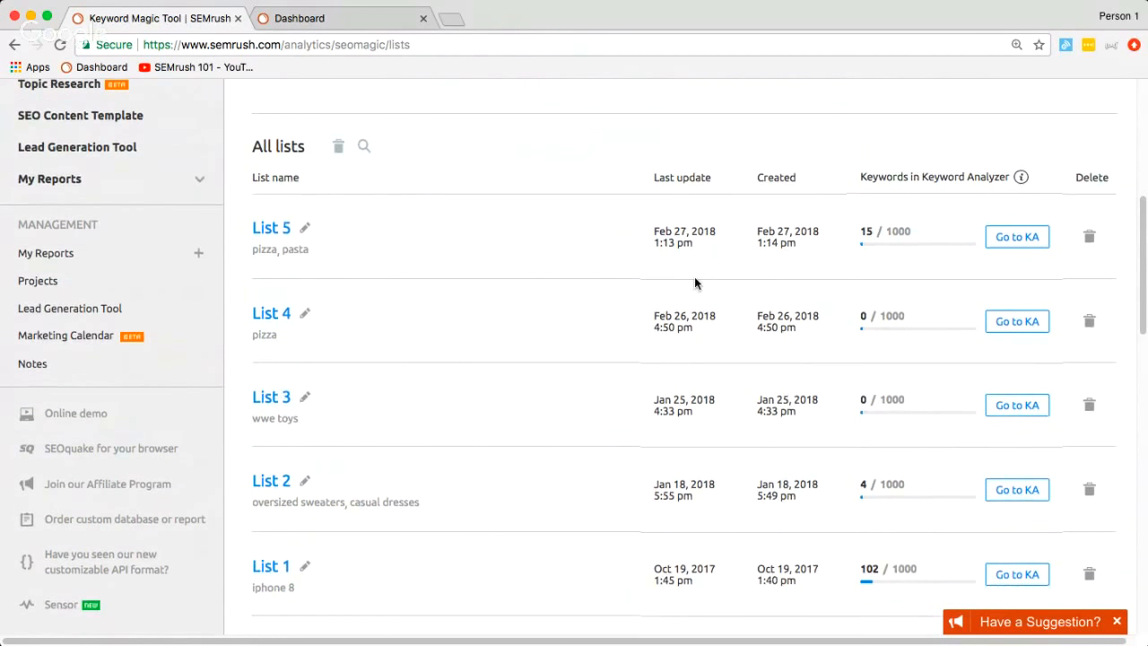
{"action": "scroll", "coordinate": [681, 278], "scroll_direction": "up", "scroll_amount": 3}
{"action": "scroll", "coordinate": [682, 278], "scroll_direction": "up", "scroll_amount": 4}
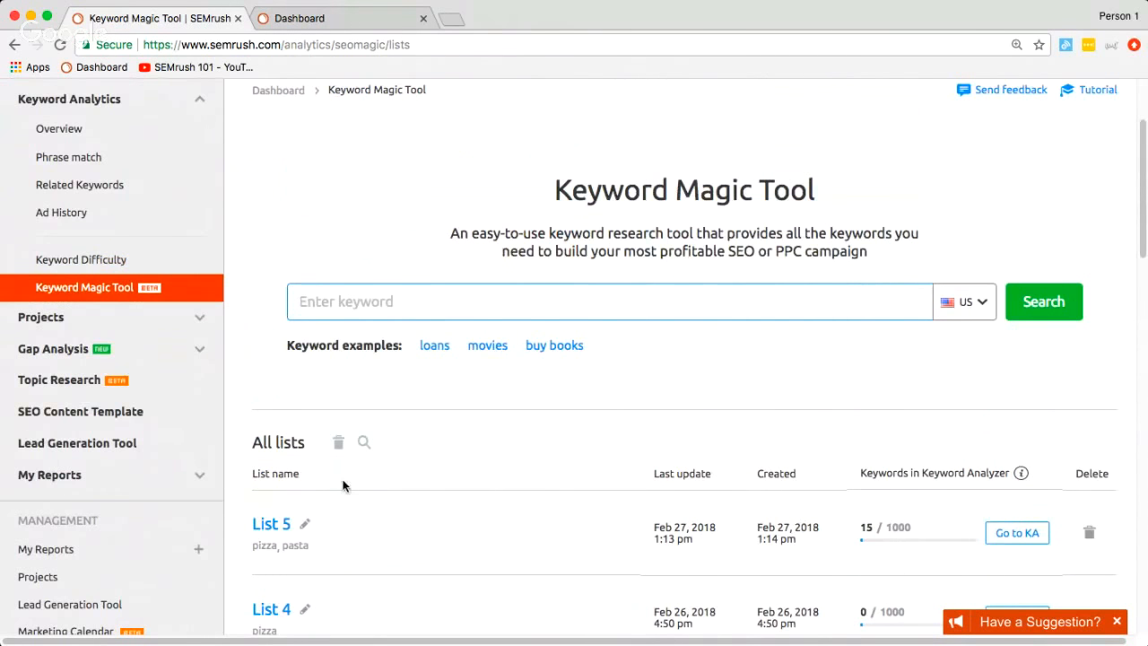
Open List 5 from the saved lists and return to the overview to look through all lists again
{"action": "left_click", "coordinate": [272, 524]}
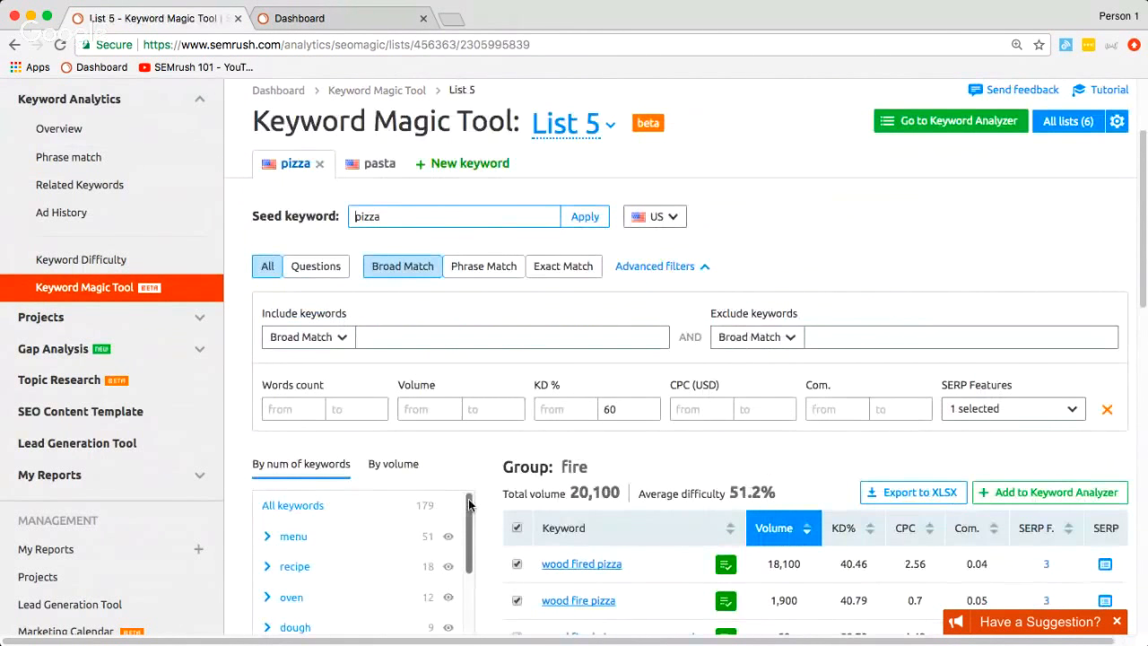
{"action": "scroll", "coordinate": [503, 216], "scroll_direction": "up", "scroll_amount": 1}
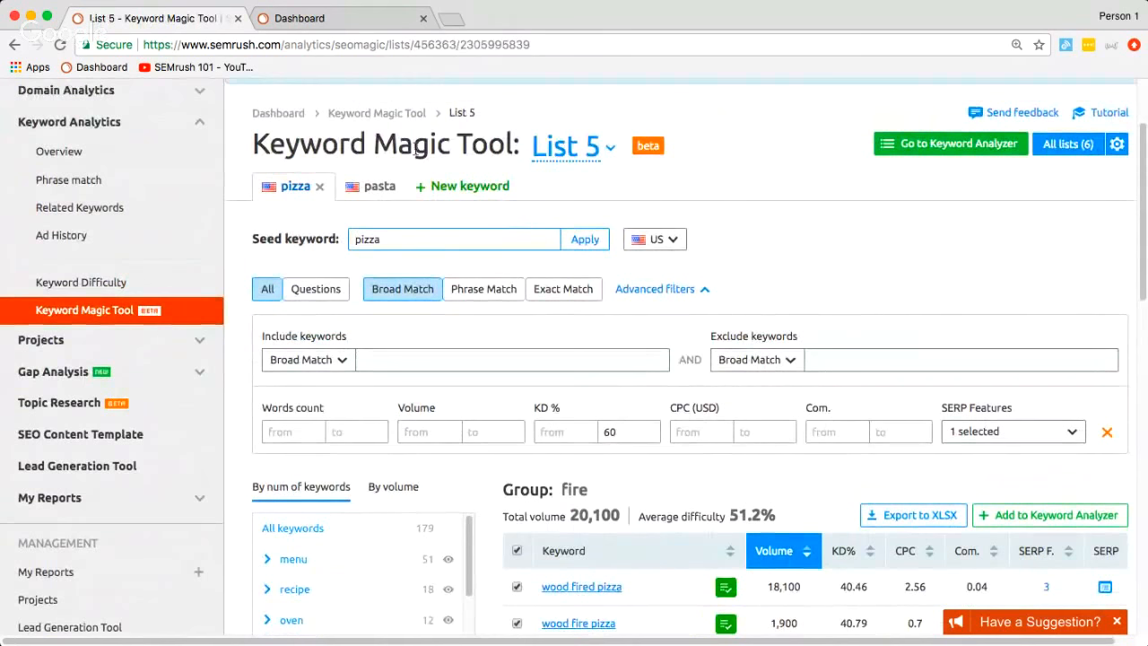
{"action": "left_click", "coordinate": [379, 113]}
{"action": "scroll", "coordinate": [655, 360], "scroll_direction": "down", "scroll_amount": 8}
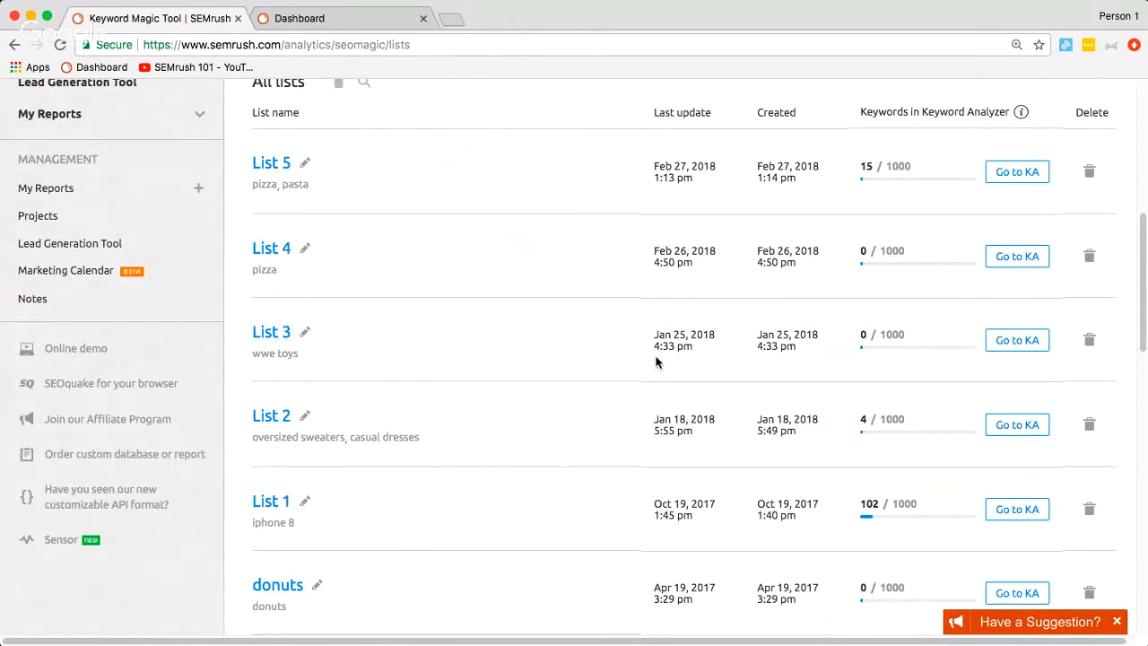
{"action": "scroll", "coordinate": [656, 360], "scroll_direction": "up", "scroll_amount": 8}
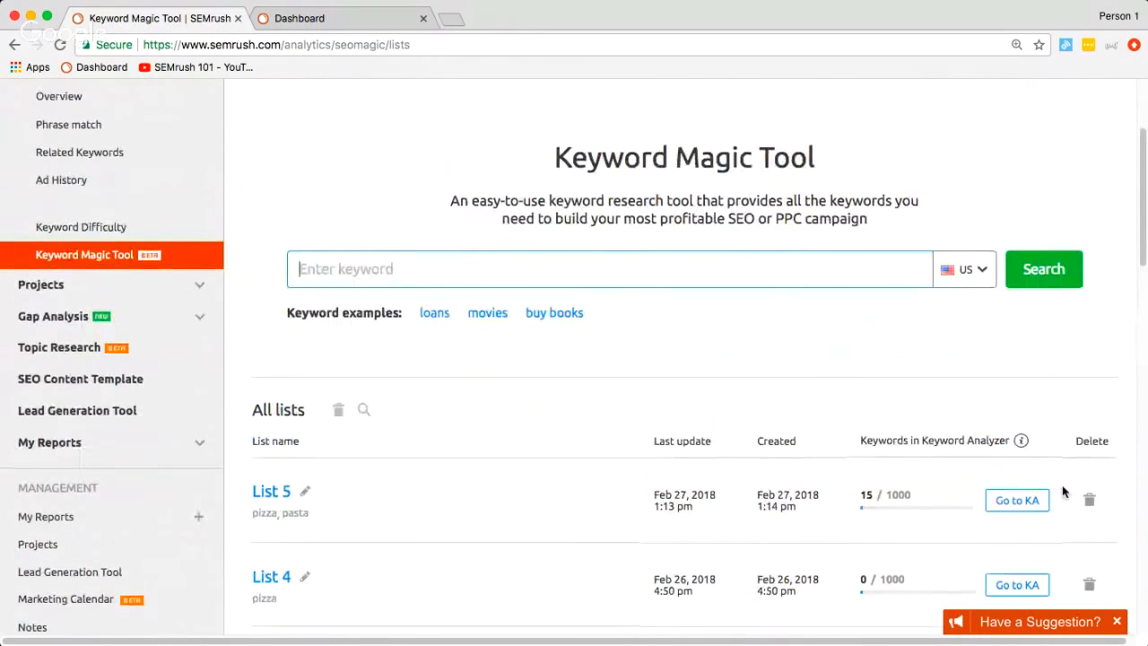
{"action": "scroll", "coordinate": [1107, 466], "scroll_direction": "down", "scroll_amount": 5}
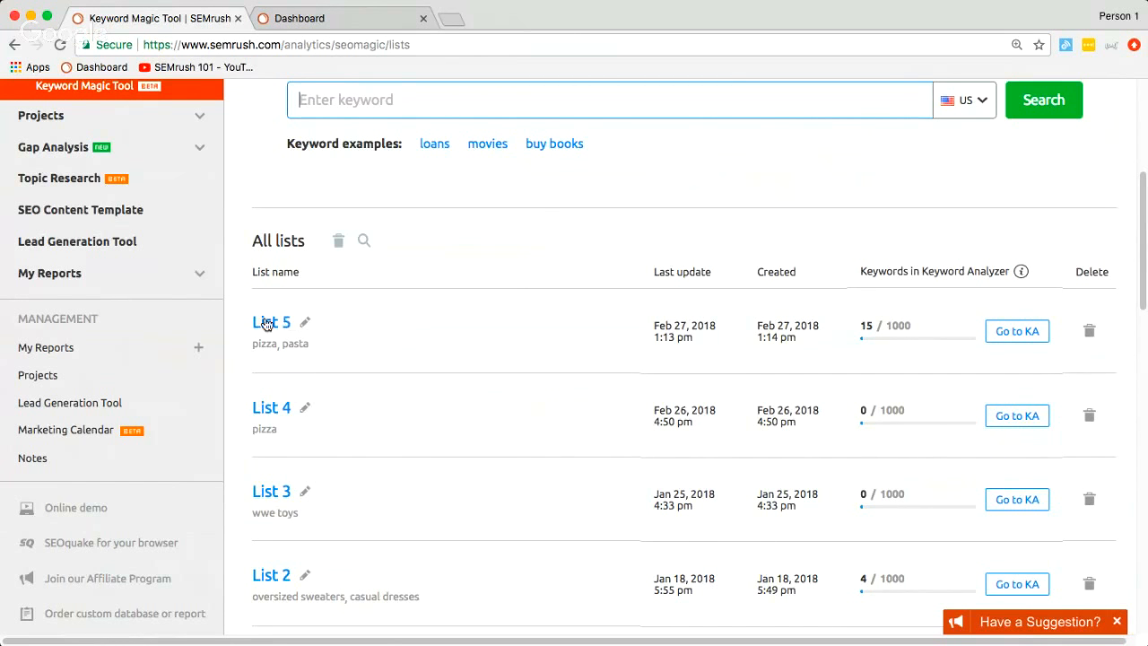
Open the pasta keyword of List 5 directly from the overview and check the available country databases
{"action": "left_click", "coordinate": [283, 345]}
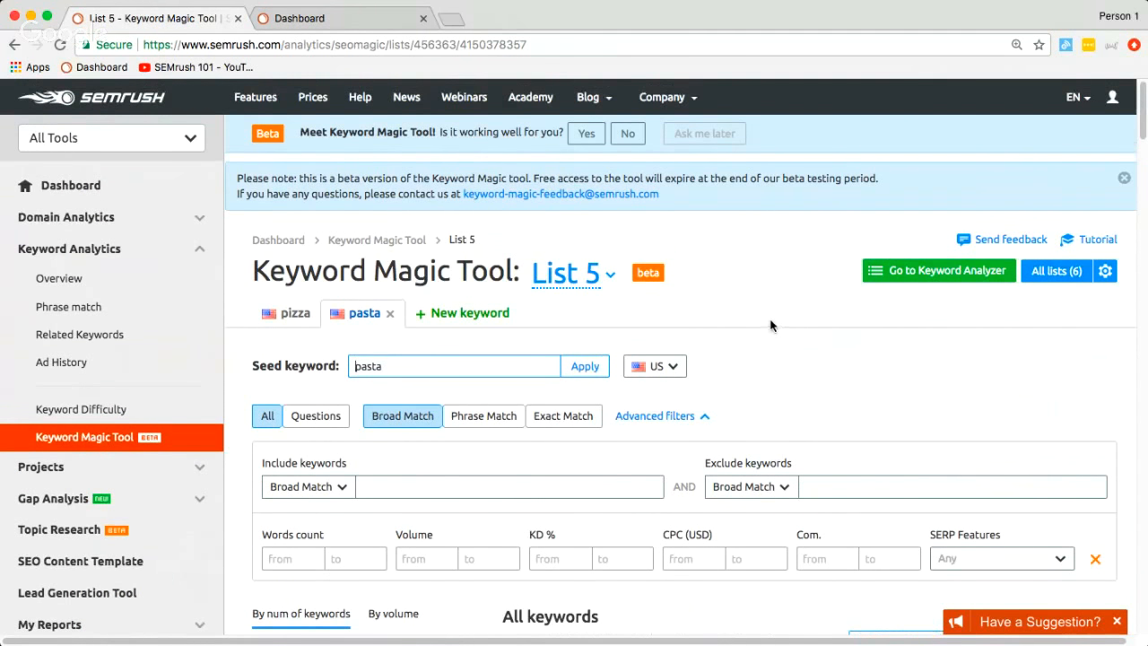
{"action": "scroll", "coordinate": [780, 332], "scroll_direction": "down", "scroll_amount": 2}
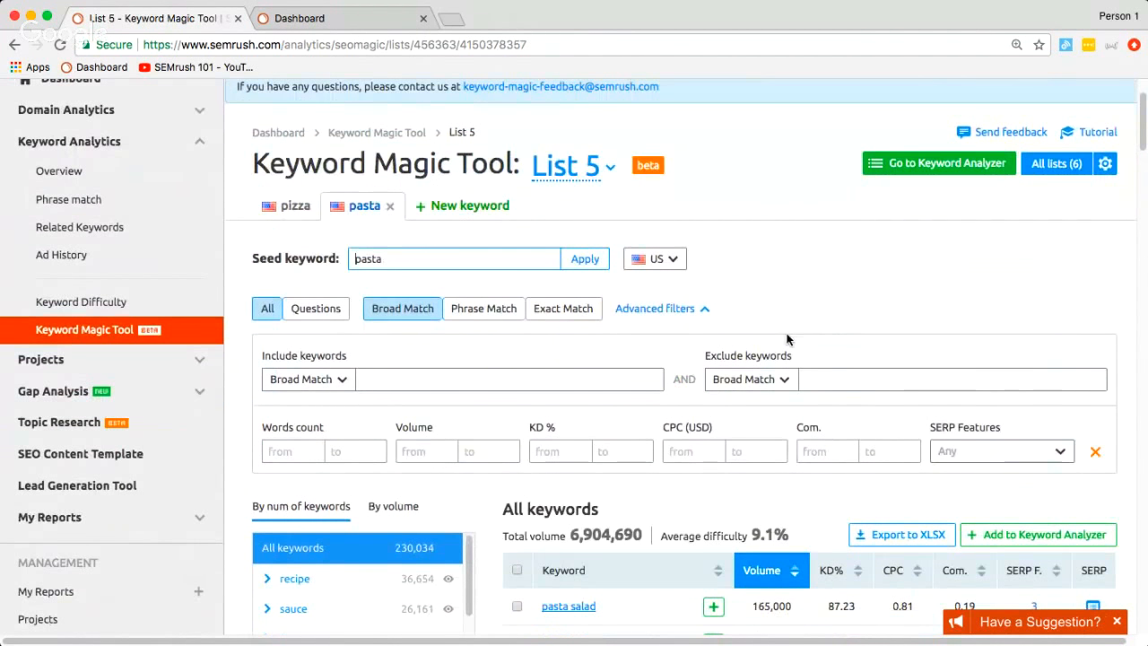
{"action": "left_click", "coordinate": [659, 259]}
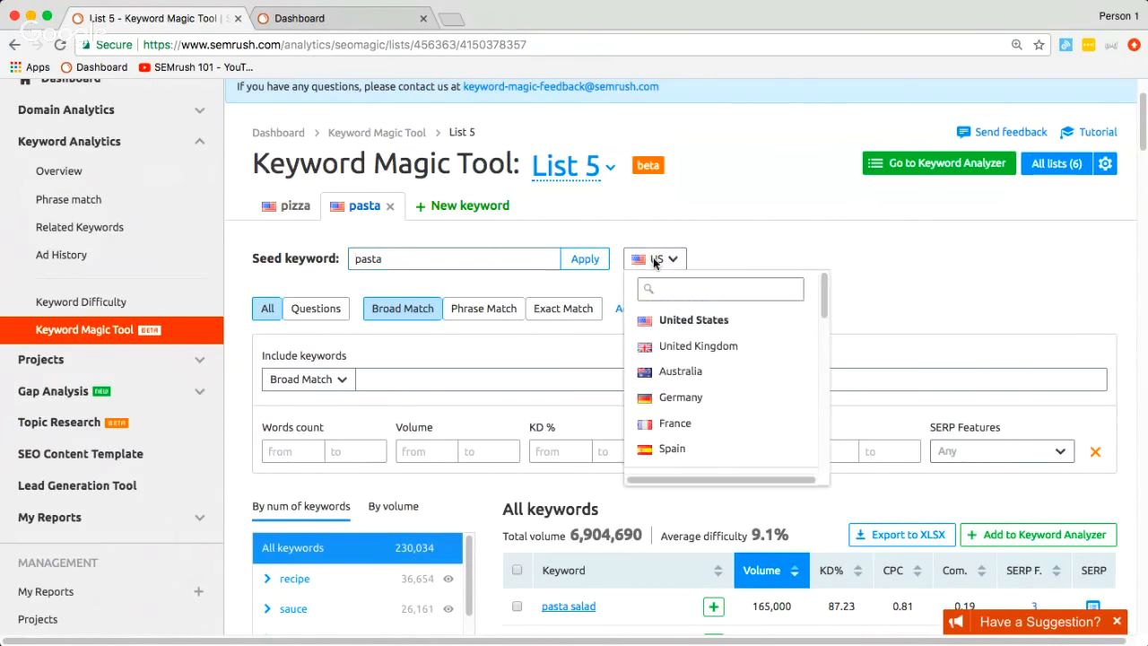
{"action": "left_click", "coordinate": [912, 285]}
{"action": "scroll", "coordinate": [871, 317], "scroll_direction": "up", "scroll_amount": 1}
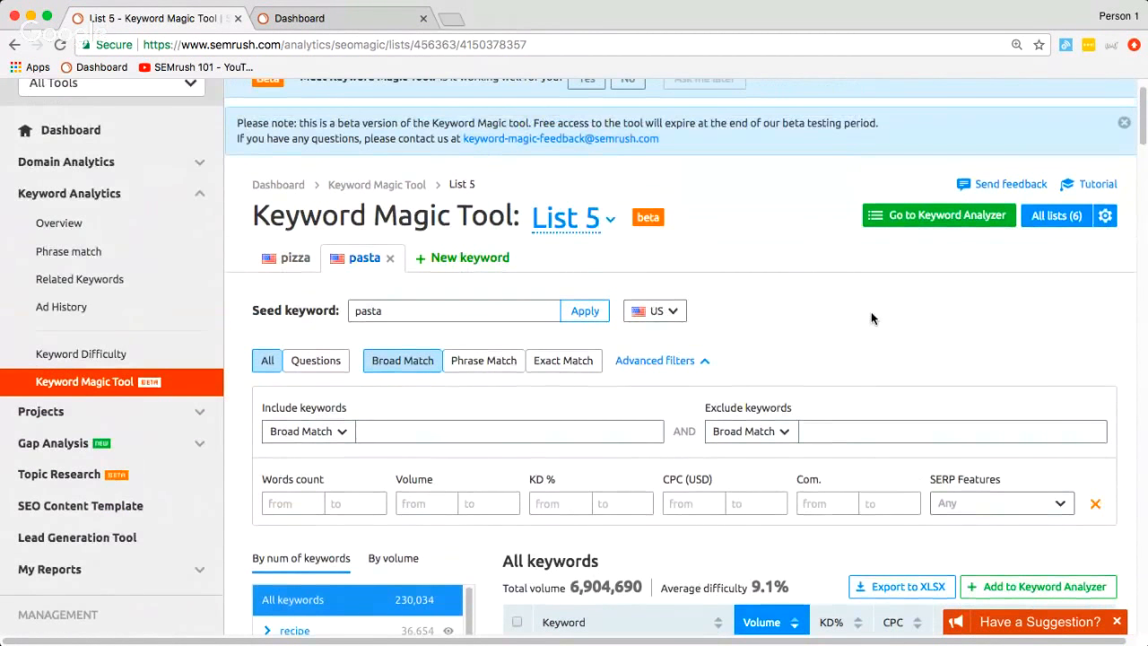
Review the pasta results, including the filters, keyword metrics and the explanation of average difficulty
{"action": "scroll", "coordinate": [861, 310], "scroll_direction": "down", "scroll_amount": 4}
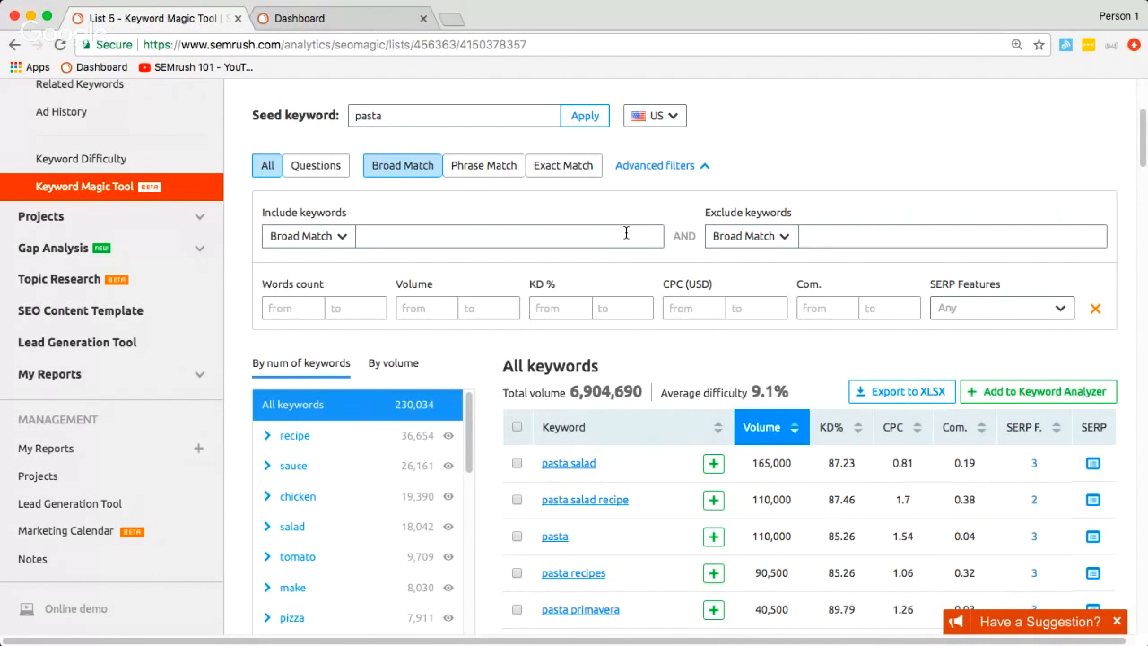
{"action": "scroll", "coordinate": [621, 269], "scroll_direction": "up", "scroll_amount": 1}
{"action": "scroll", "coordinate": [625, 271], "scroll_direction": "down", "scroll_amount": 5}
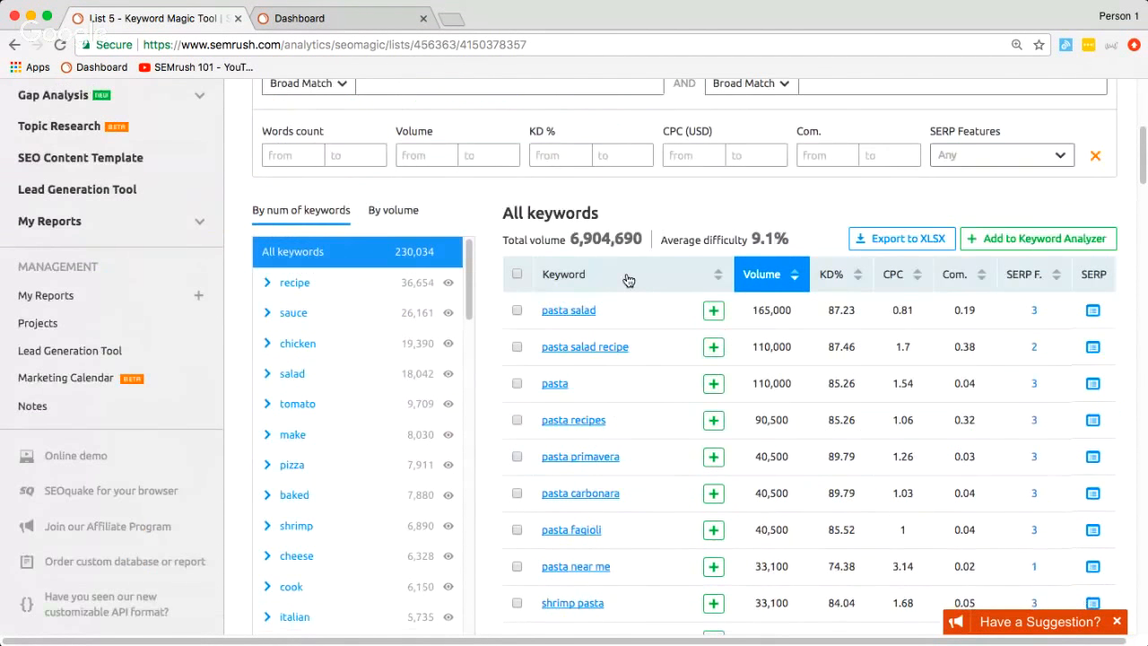
{"action": "mouse_move", "coordinate": [780, 209]}
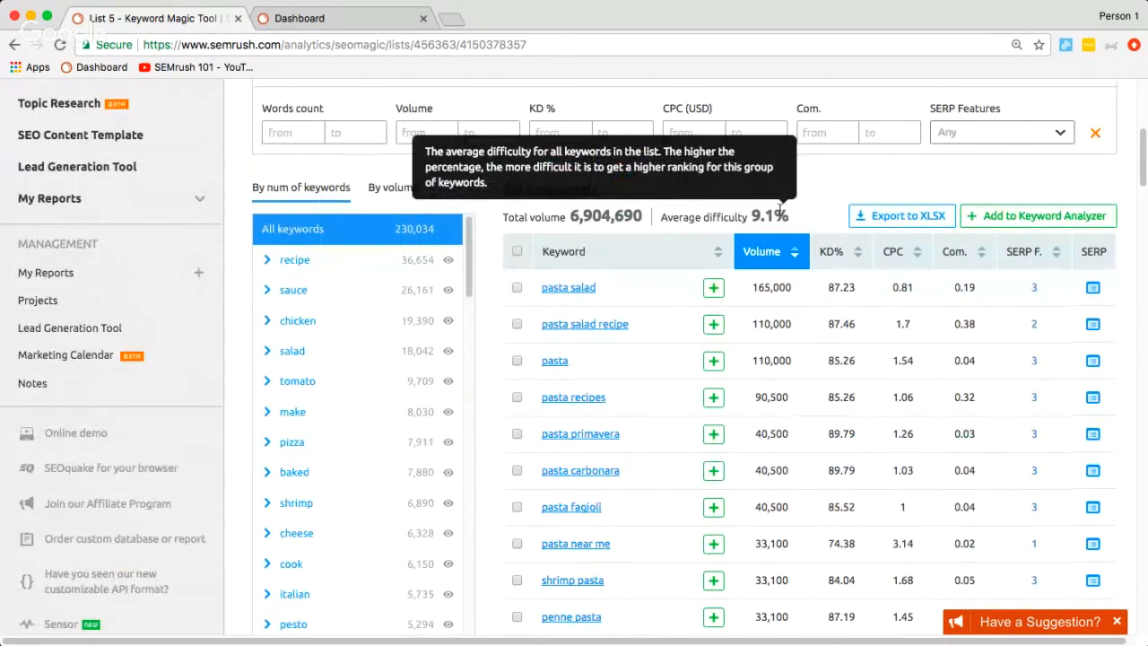
{"action": "scroll", "coordinate": [737, 238], "scroll_direction": "down", "scroll_amount": 1}
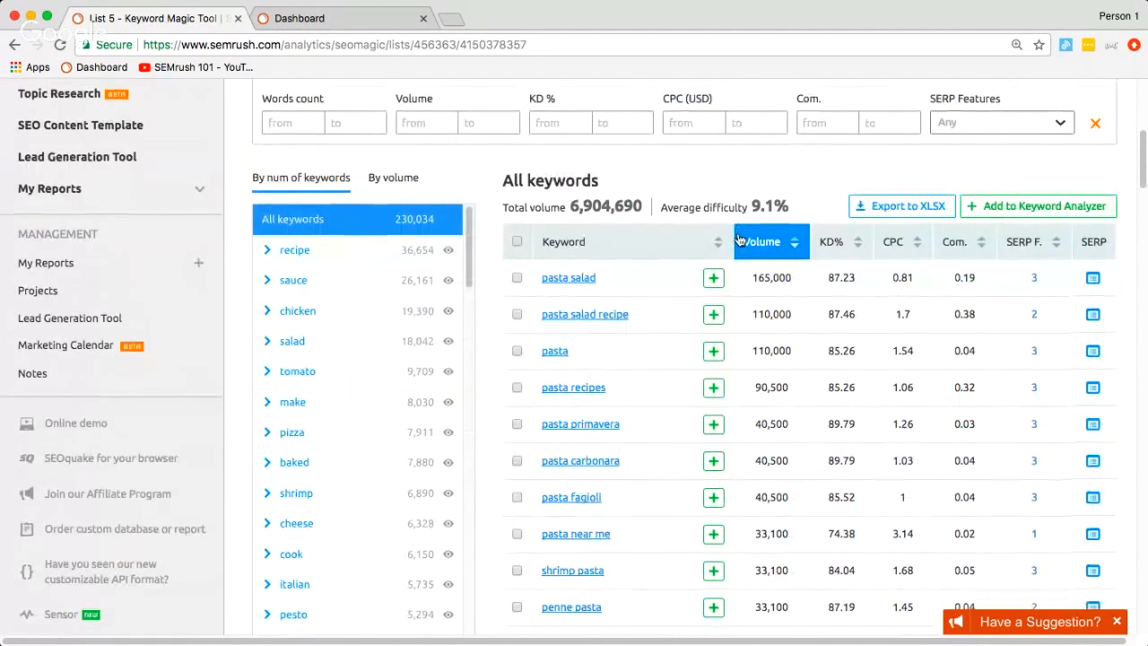
{"action": "scroll", "coordinate": [739, 237], "scroll_direction": "down", "scroll_amount": 1}
{"action": "scroll", "coordinate": [628, 229], "scroll_direction": "up", "scroll_amount": 5}
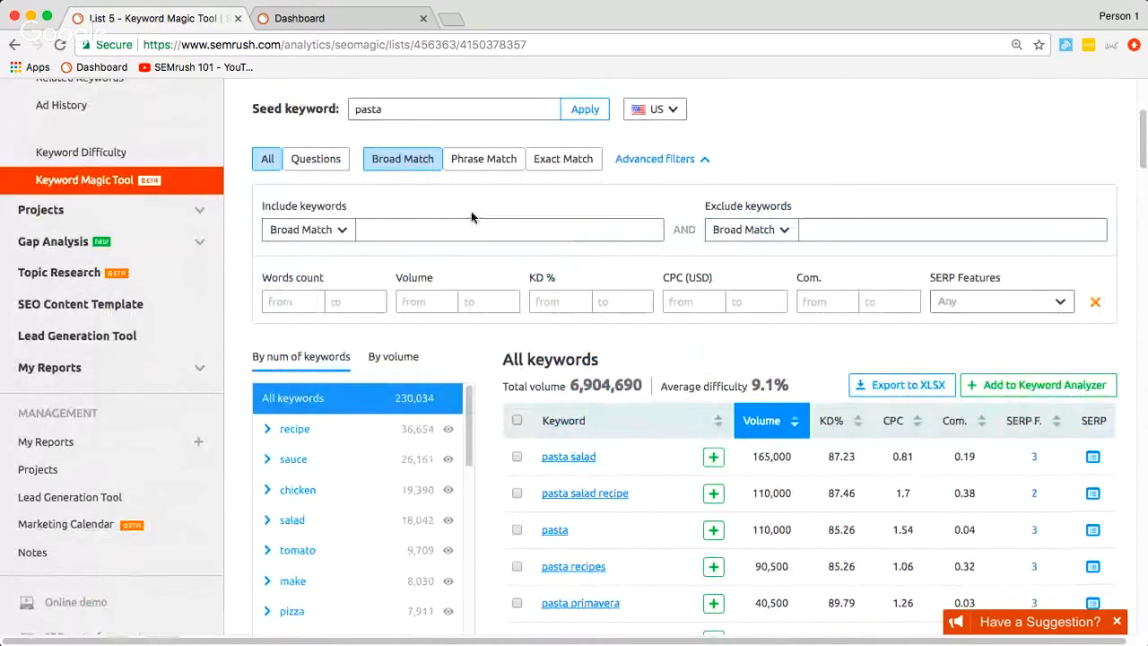
Limit the pasta keywords to Questions and review the question keywords with their metrics
{"action": "left_click", "coordinate": [332, 159]}
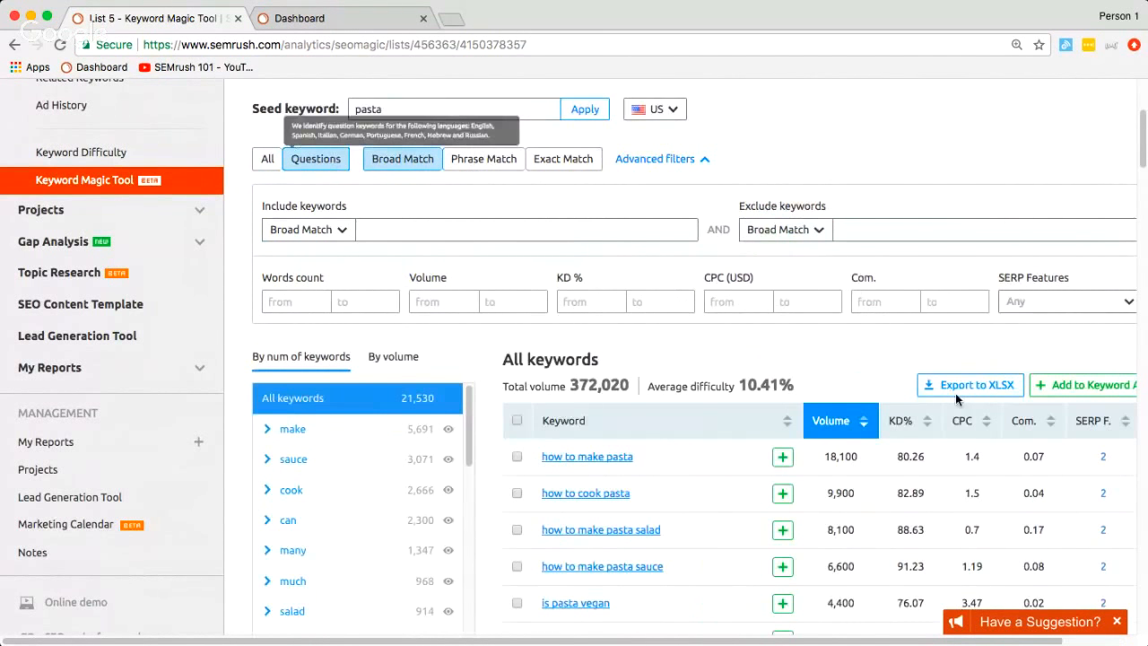
{"action": "scroll", "coordinate": [877, 290], "scroll_direction": "up", "scroll_amount": 1}
{"action": "scroll", "coordinate": [878, 296], "scroll_direction": "down", "scroll_amount": 3}
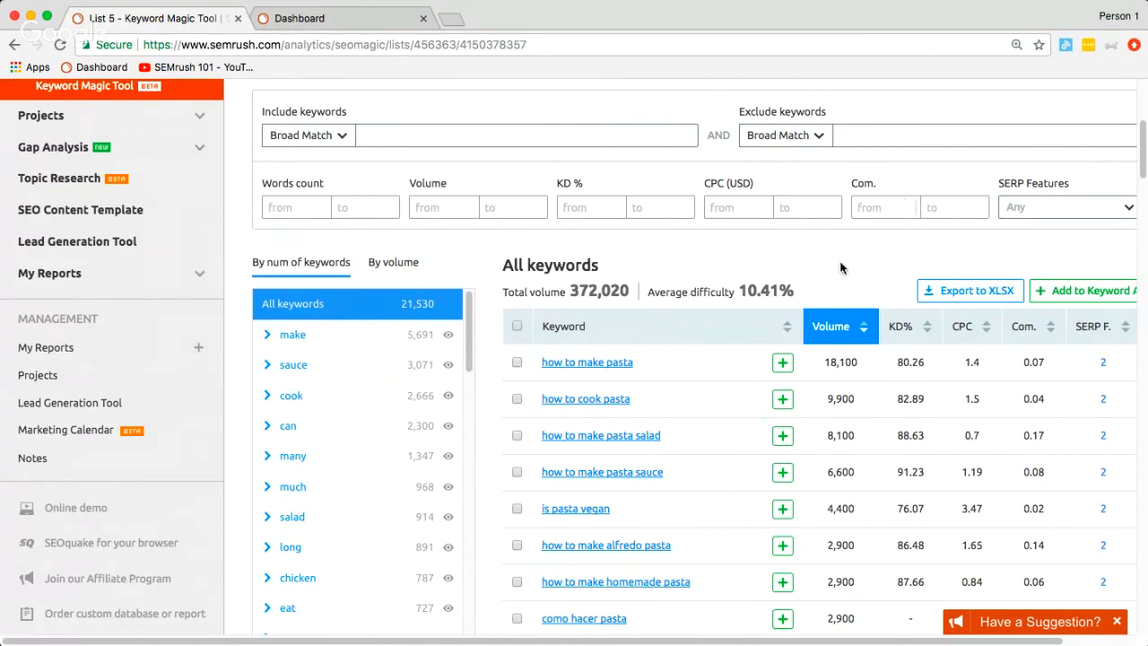
{"action": "scroll", "coordinate": [811, 260], "scroll_direction": "down", "scroll_amount": 2}
{"action": "scroll", "coordinate": [727, 281], "scroll_direction": "down", "scroll_amount": 3}
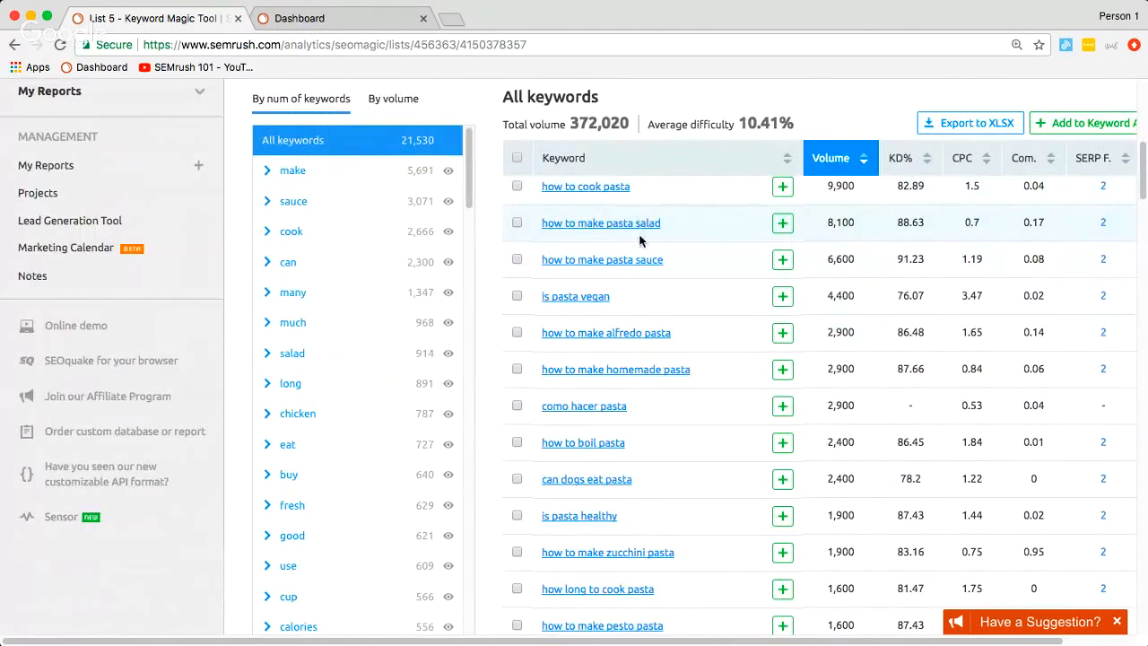
{"action": "scroll", "coordinate": [717, 260], "scroll_direction": "down", "scroll_amount": 3}
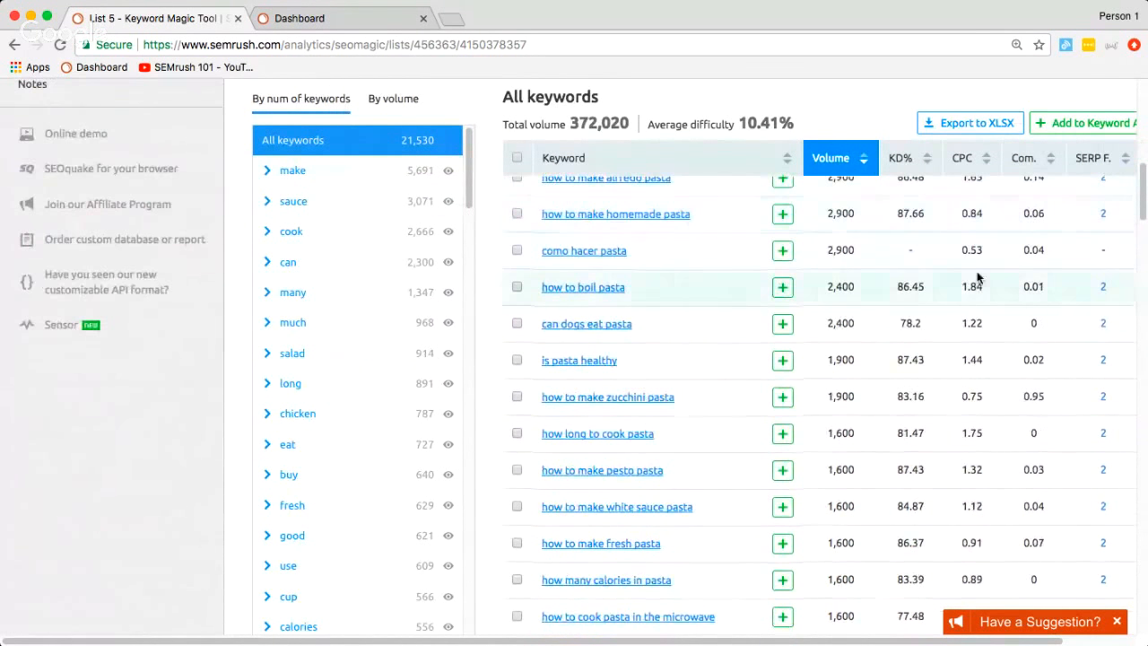
{"action": "scroll", "coordinate": [825, 295], "scroll_direction": "down", "scroll_amount": 2}
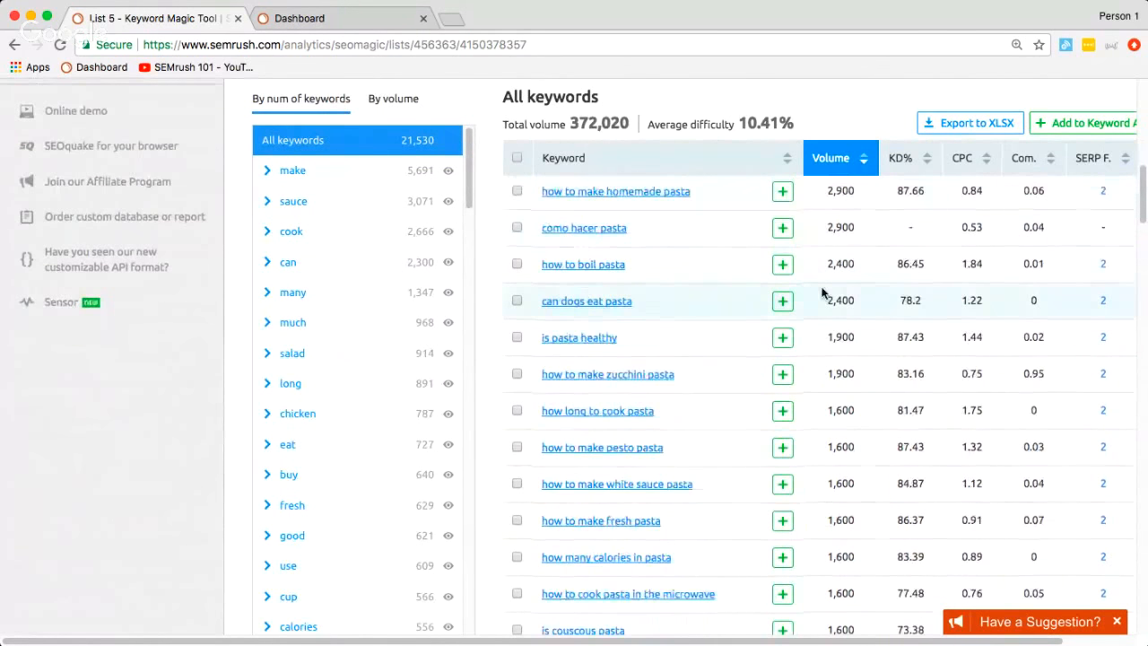
Show the "cook" group of pasta questions, expand its subgroups and review the keywords in the "long" subgroup
{"action": "left_click", "coordinate": [325, 235]}
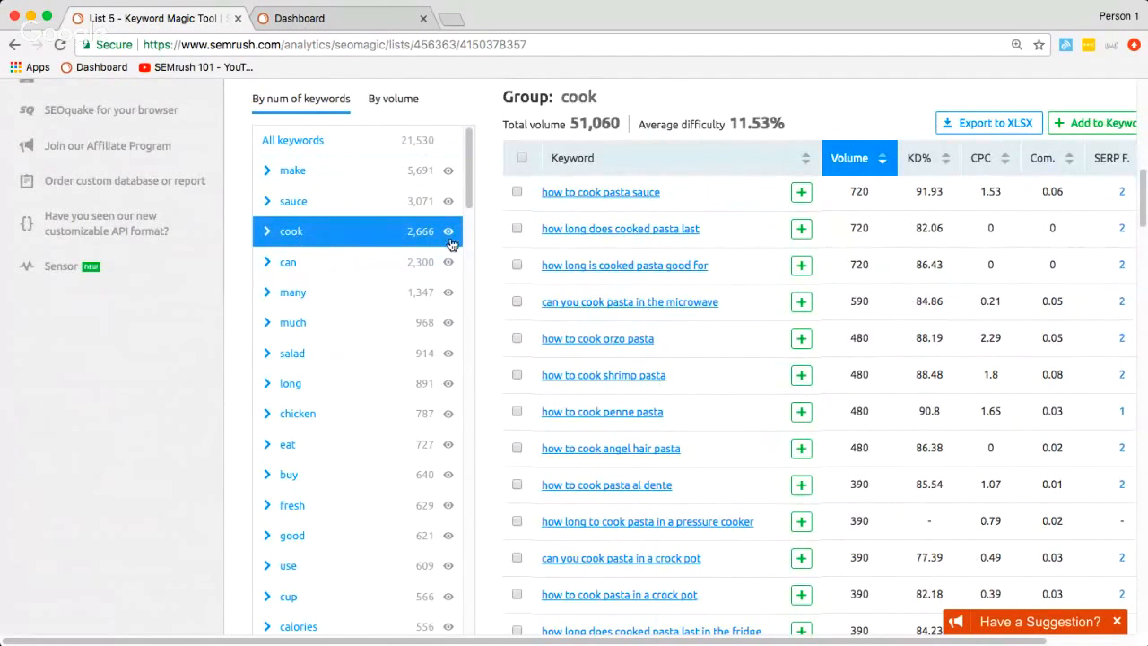
{"action": "left_click", "coordinate": [268, 235]}
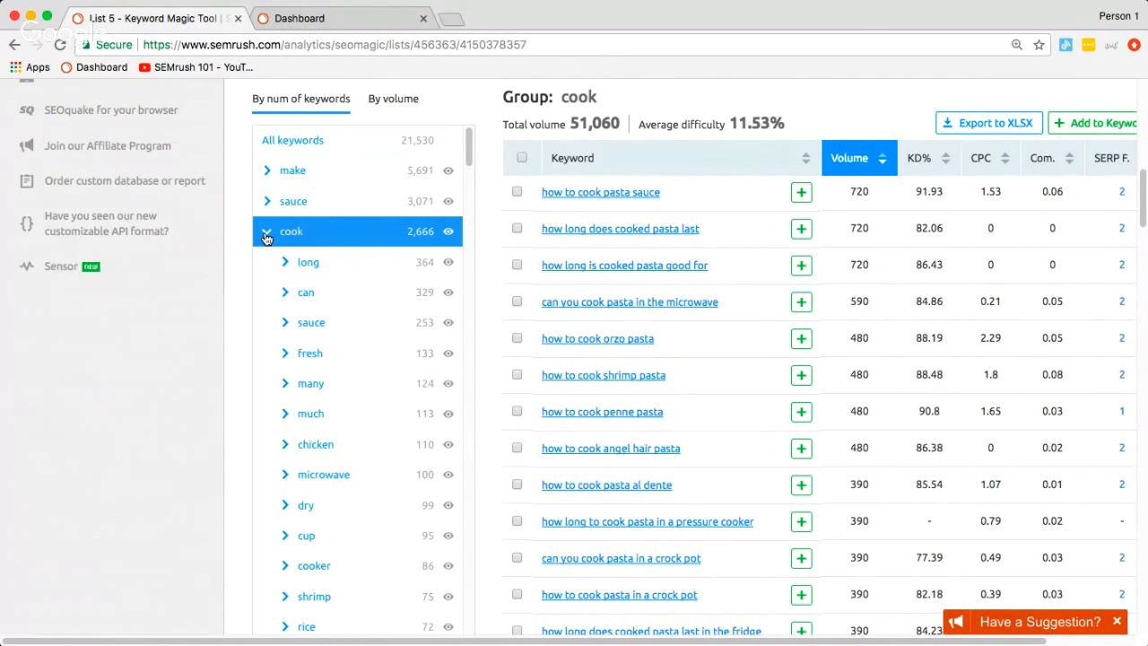
{"action": "left_click", "coordinate": [318, 264]}
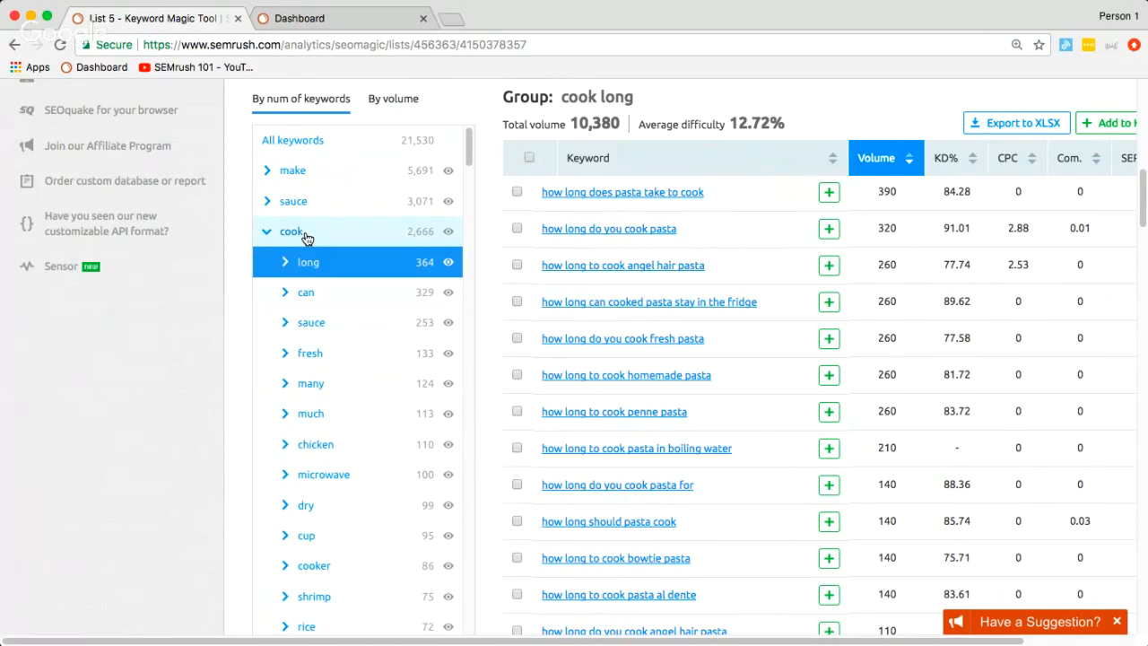
{"action": "scroll", "coordinate": [686, 313], "scroll_direction": "up", "scroll_amount": 1}
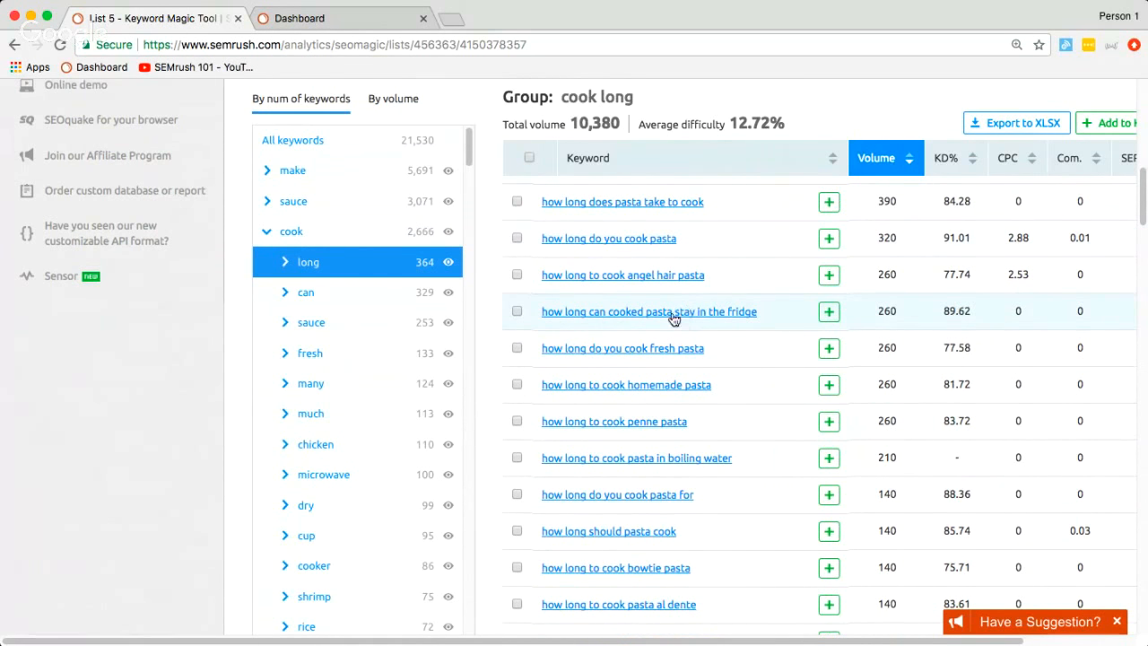
{"action": "scroll", "coordinate": [631, 278], "scroll_direction": "up", "scroll_amount": 2}
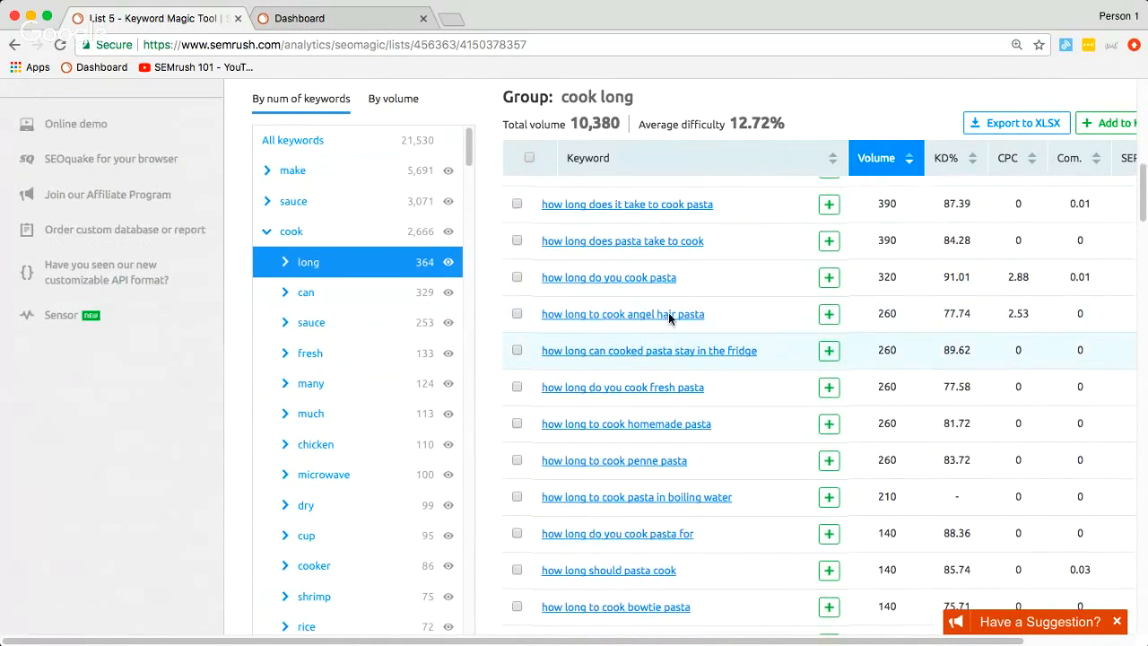
{"action": "scroll", "coordinate": [667, 320], "scroll_direction": "down", "scroll_amount": 2}
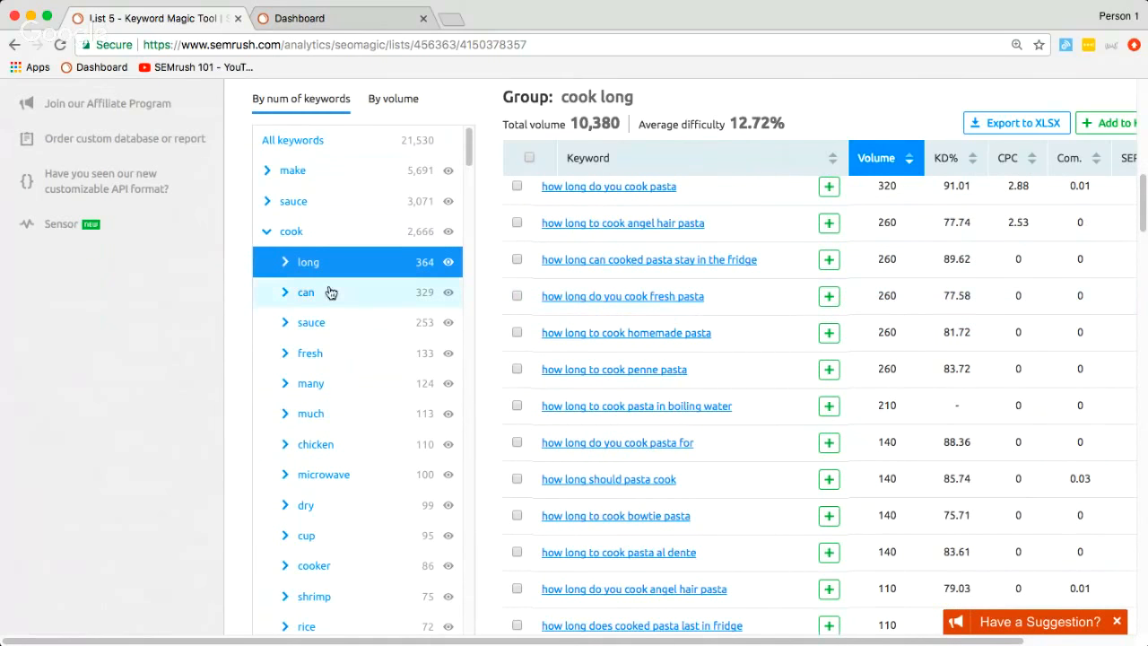
Review the question keywords in the "can" and "sauce" subgroups of the "cook" group
{"action": "left_click", "coordinate": [346, 300]}
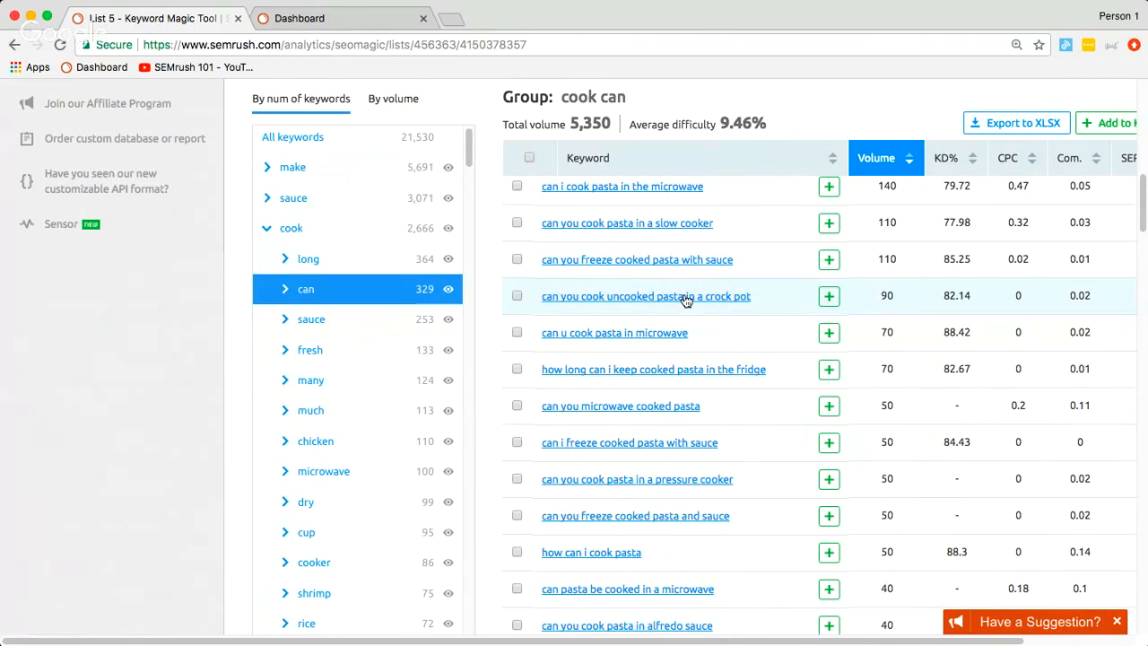
{"action": "left_click", "coordinate": [366, 332]}
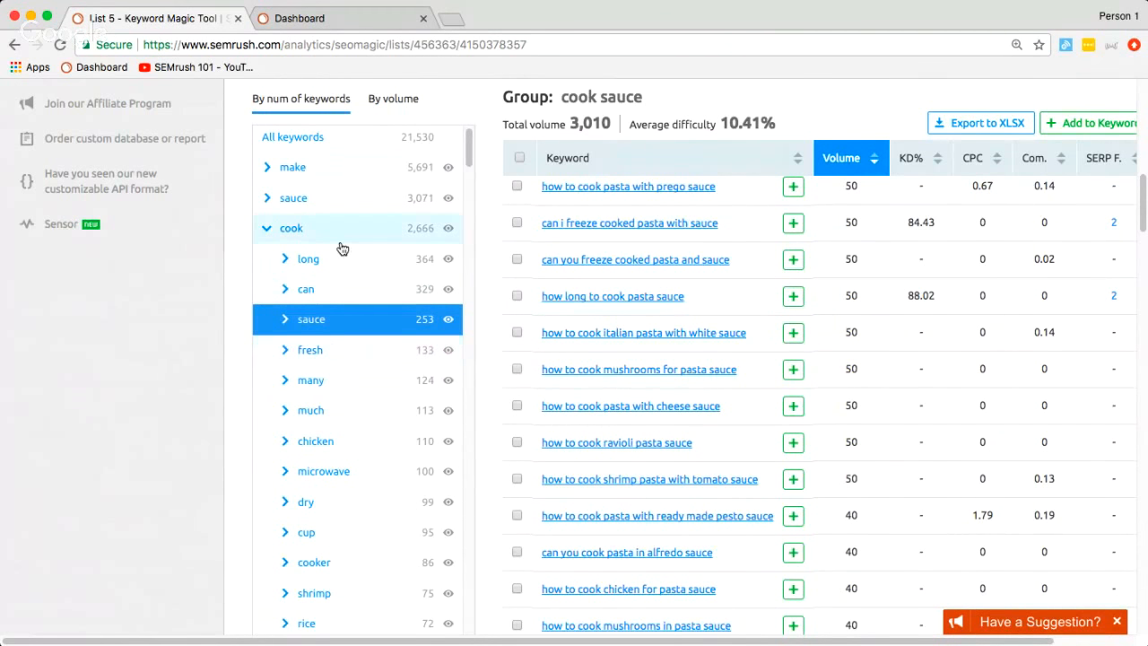
{"action": "scroll", "coordinate": [367, 280], "scroll_direction": "down", "scroll_amount": 1}
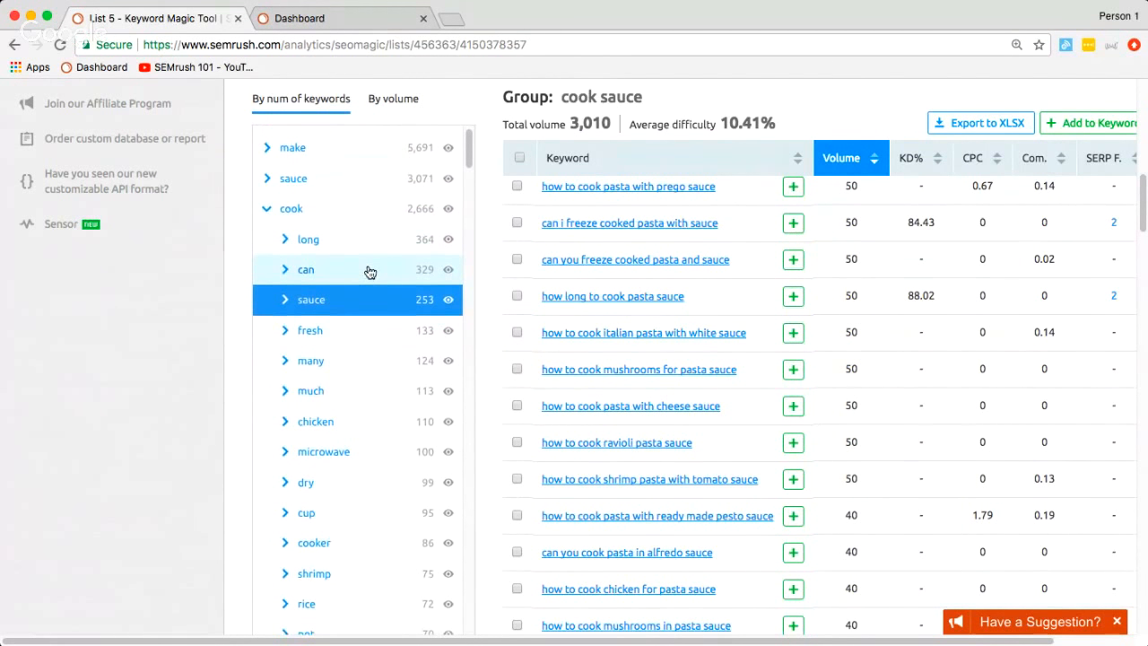
Show the "make" group of pasta questions and review its keywords, metrics and the filters above the results
{"action": "scroll", "coordinate": [373, 233], "scroll_direction": "up", "scroll_amount": 3}
{"action": "left_click", "coordinate": [379, 174]}
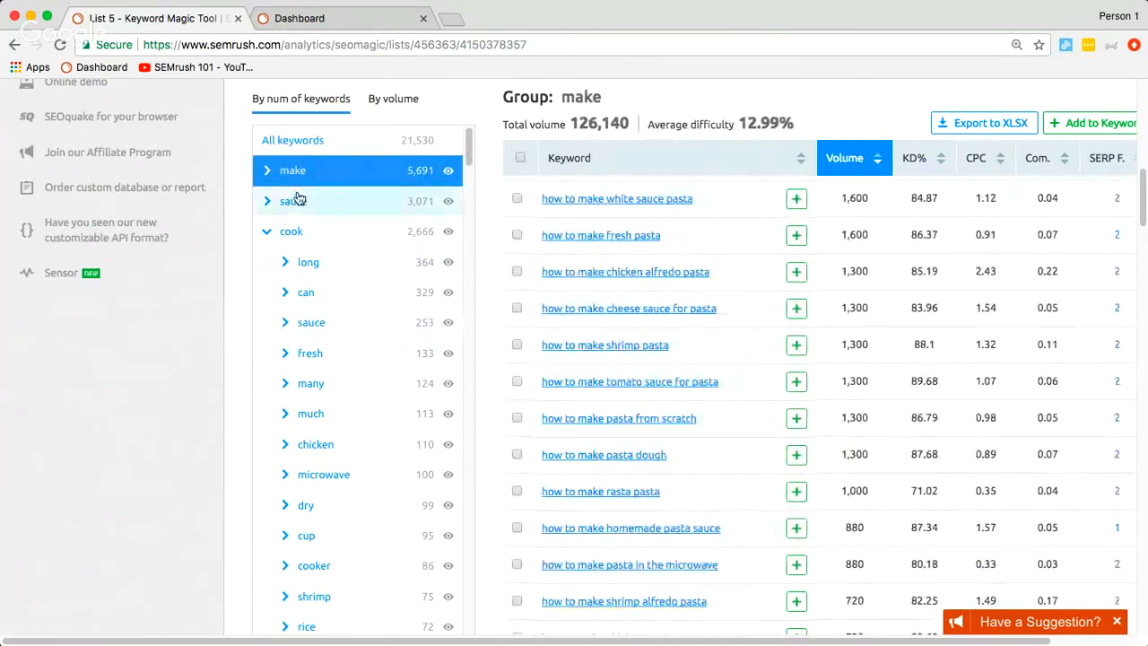
{"action": "scroll", "coordinate": [756, 275], "scroll_direction": "up", "scroll_amount": 8}
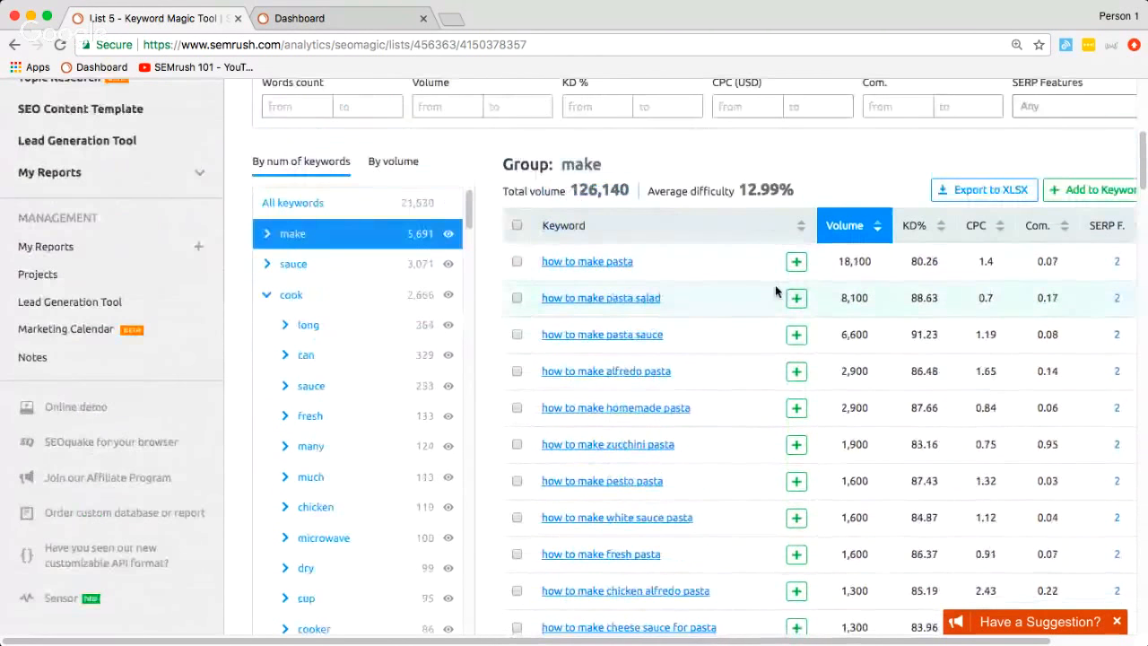
{"action": "scroll", "coordinate": [779, 296], "scroll_direction": "up", "scroll_amount": 5}
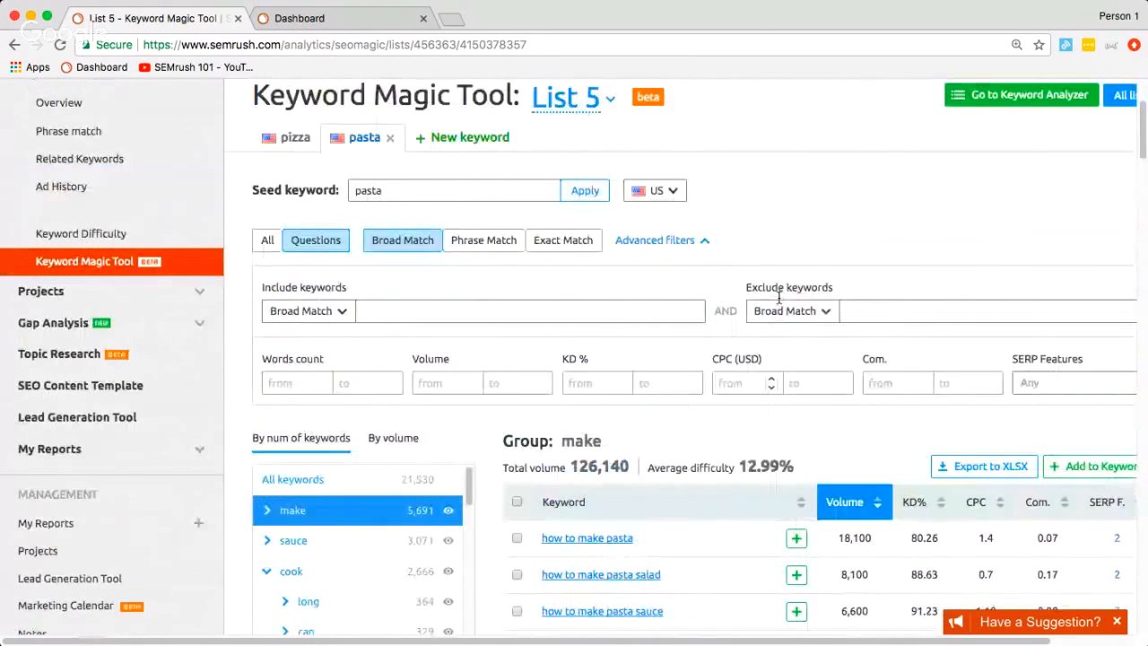
{"action": "scroll", "coordinate": [863, 241], "scroll_direction": "up", "scroll_amount": 1}
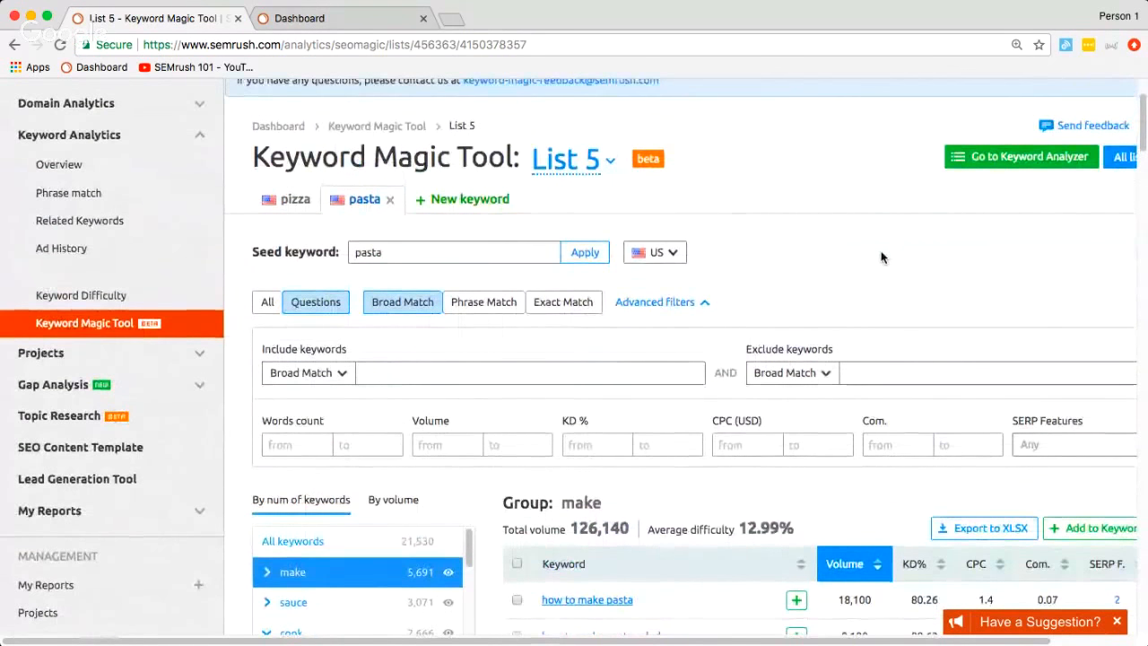
{"action": "scroll", "coordinate": [875, 251], "scroll_direction": "down", "scroll_amount": 2}
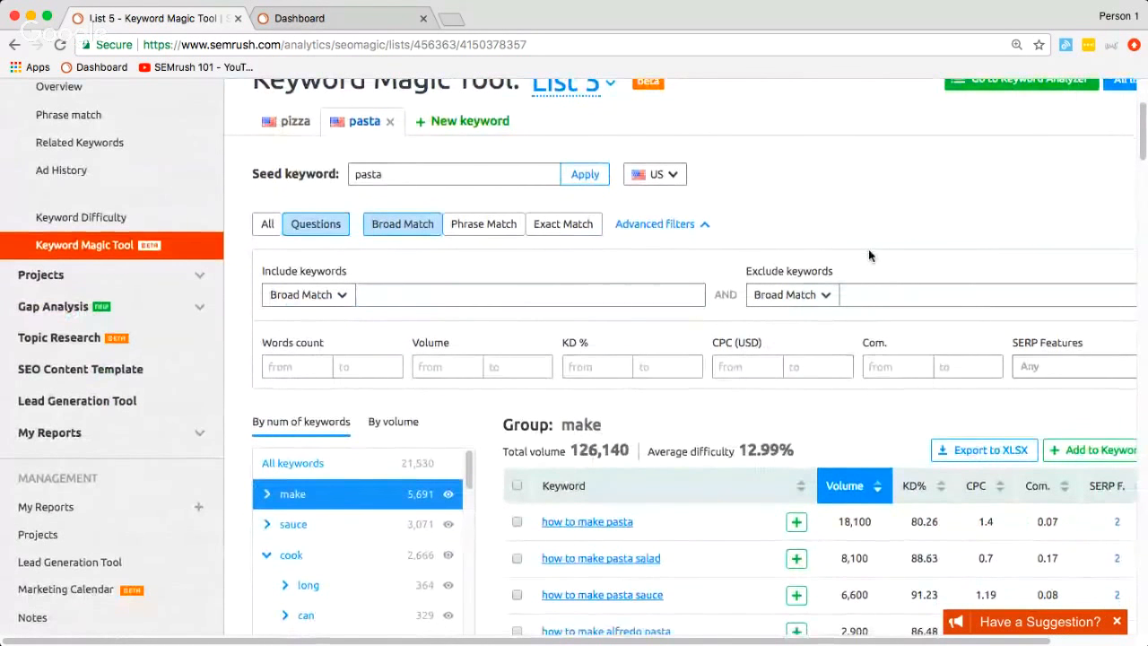
{"action": "scroll", "coordinate": [874, 251], "scroll_direction": "up", "scroll_amount": 1}
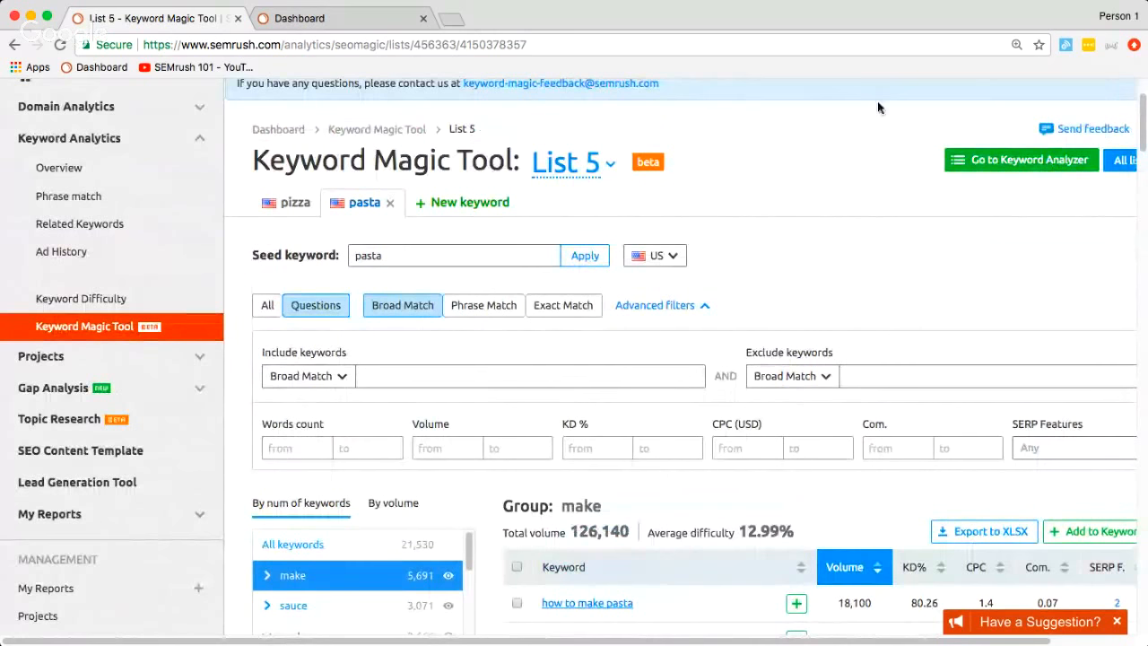
{"action": "scroll", "coordinate": [892, 618], "scroll_direction": "down", "scroll_amount": 10}
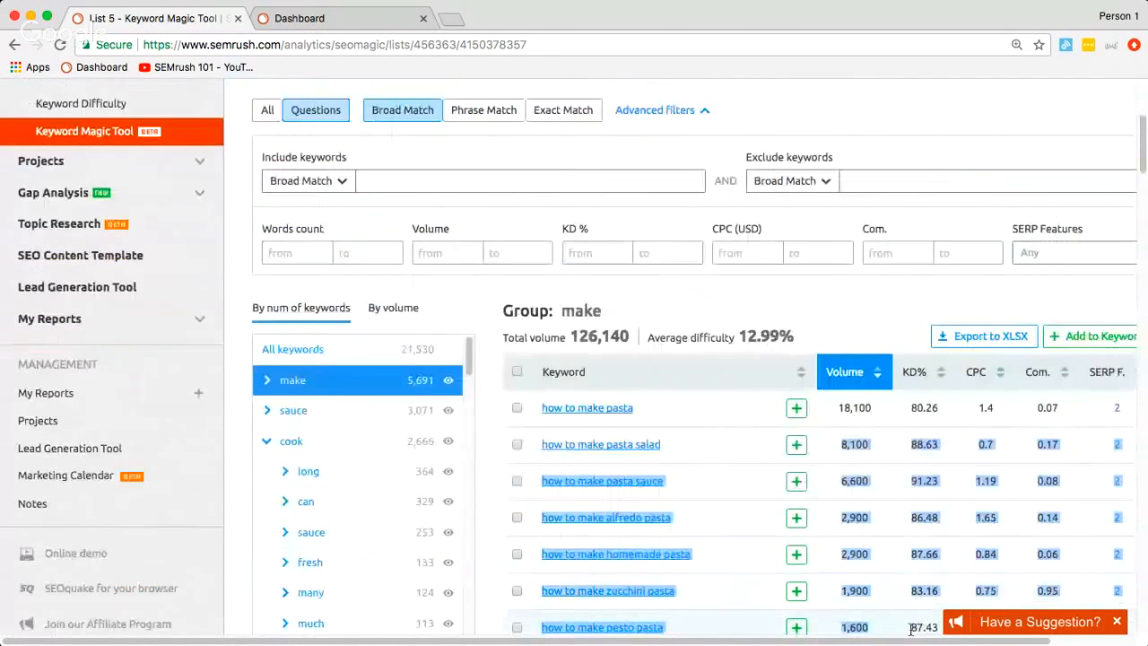
{"action": "scroll", "coordinate": [899, 278], "scroll_direction": "up", "scroll_amount": 10}
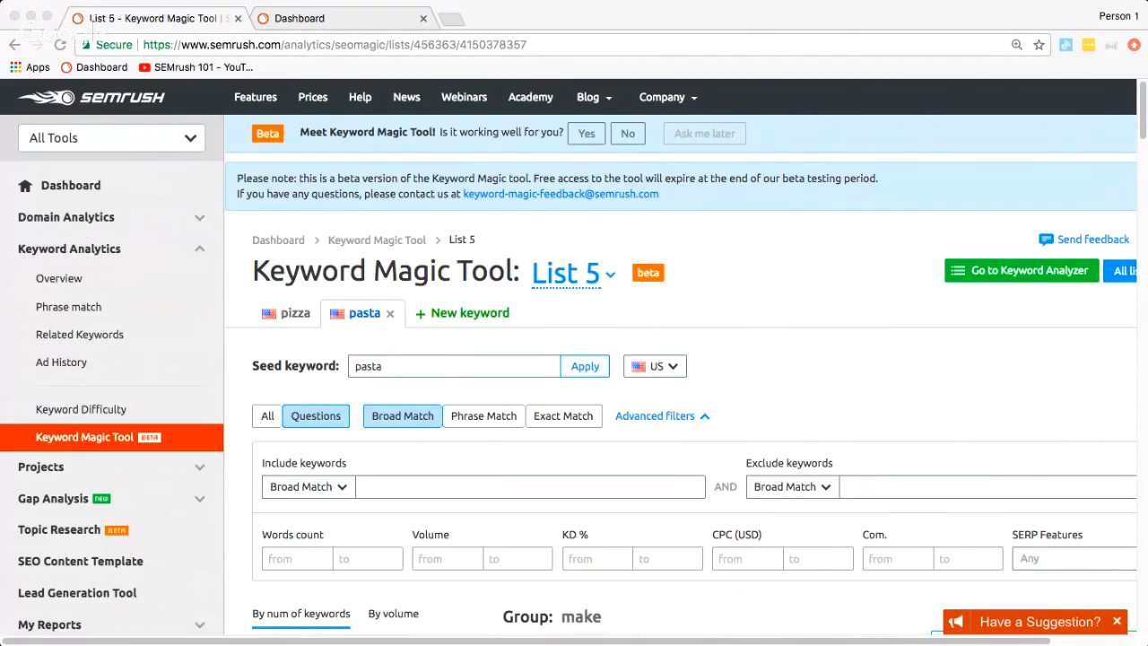
Clear the text selection in the "make" results and examine the group's total volume, average difficulty and export options
{"action": "left_click", "coordinate": [107, 171]}
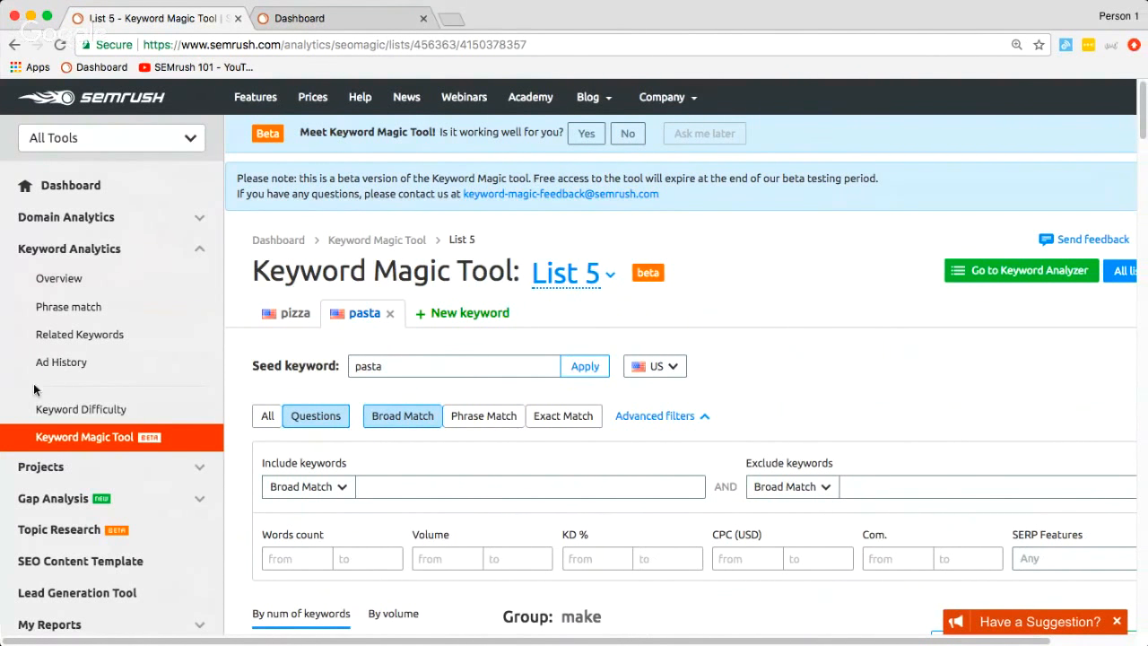
{"action": "scroll", "coordinate": [789, 327], "scroll_direction": "down", "scroll_amount": 5}
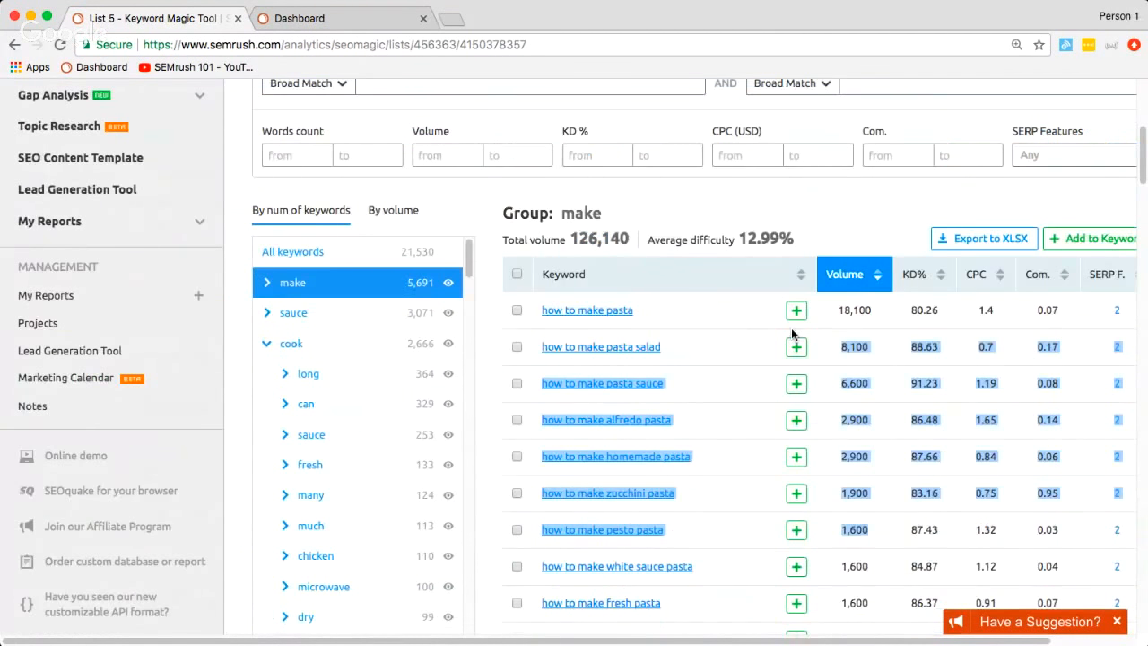
{"action": "scroll", "coordinate": [790, 328], "scroll_direction": "down", "scroll_amount": 3}
{"action": "left_click", "coordinate": [863, 105]}
{"action": "scroll", "coordinate": [820, 184], "scroll_direction": "up", "scroll_amount": 2}
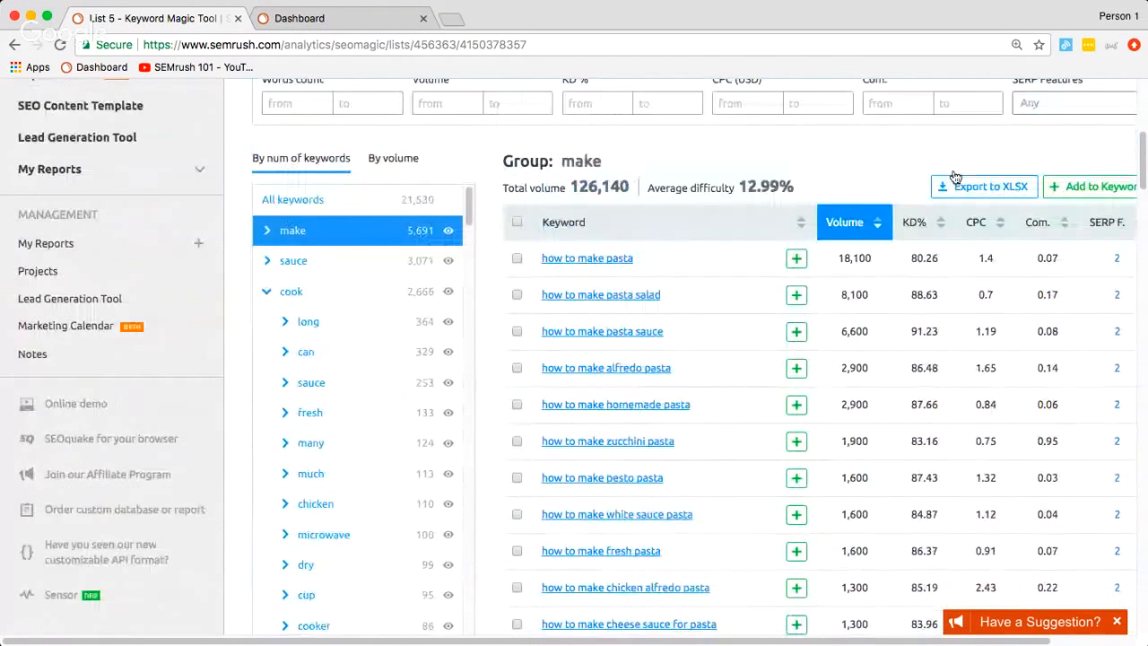
{"action": "mouse_move", "coordinate": [927, 228]}
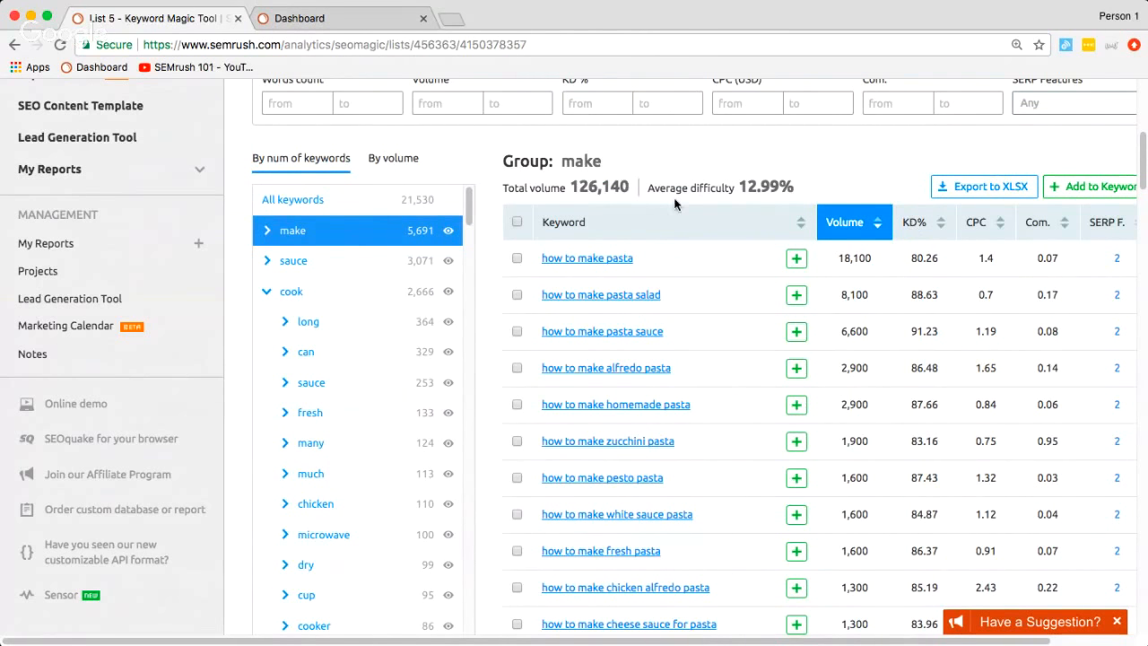
{"action": "scroll", "coordinate": [431, 150], "scroll_direction": "down", "scroll_amount": 1}
{"action": "scroll", "coordinate": [431, 149], "scroll_direction": "up", "scroll_amount": 5}
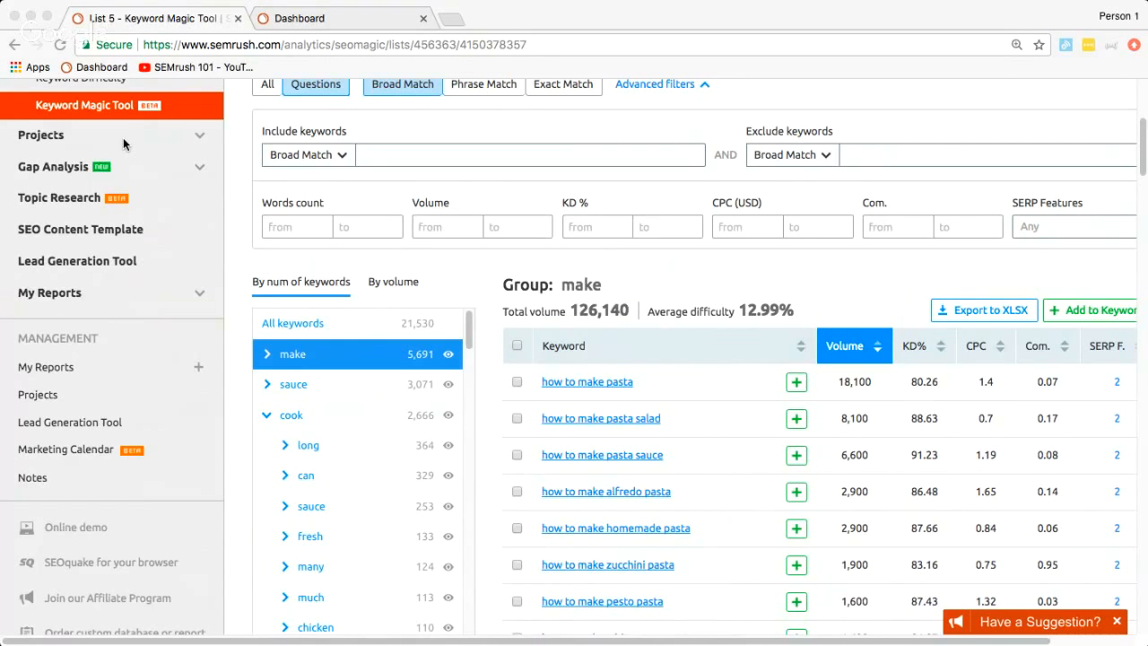
{"action": "scroll", "coordinate": [726, 278], "scroll_direction": "down", "scroll_amount": 1}
{"action": "scroll", "coordinate": [704, 268], "scroll_direction": "up", "scroll_amount": 1}
{"action": "scroll", "coordinate": [703, 268], "scroll_direction": "down", "scroll_amount": 2}
{"action": "scroll", "coordinate": [668, 153], "scroll_direction": "up", "scroll_amount": 3}
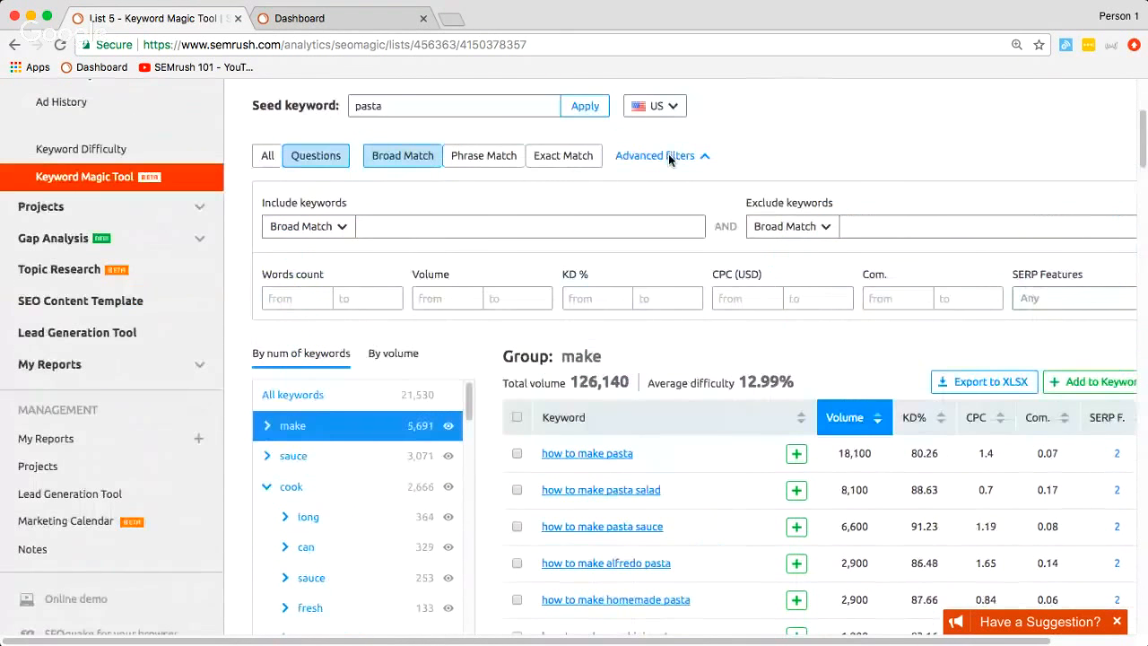
{"action": "scroll", "coordinate": [667, 153], "scroll_direction": "up", "scroll_amount": 2}
{"action": "left_click", "coordinate": [317, 21]}
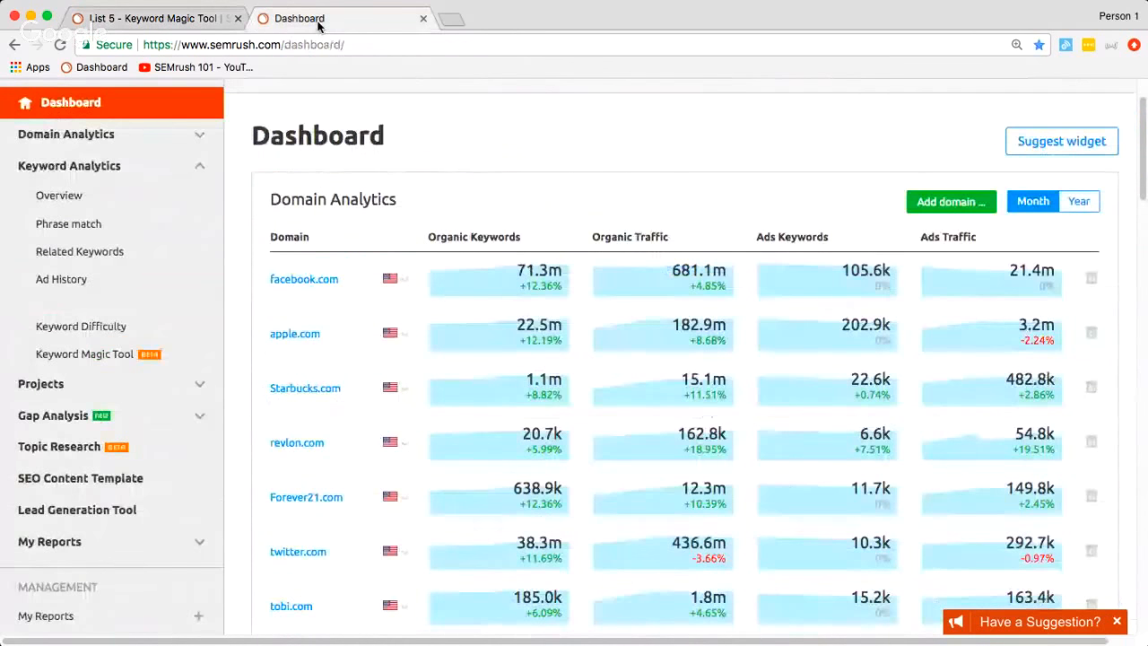
{"action": "left_click", "coordinate": [158, 22]}
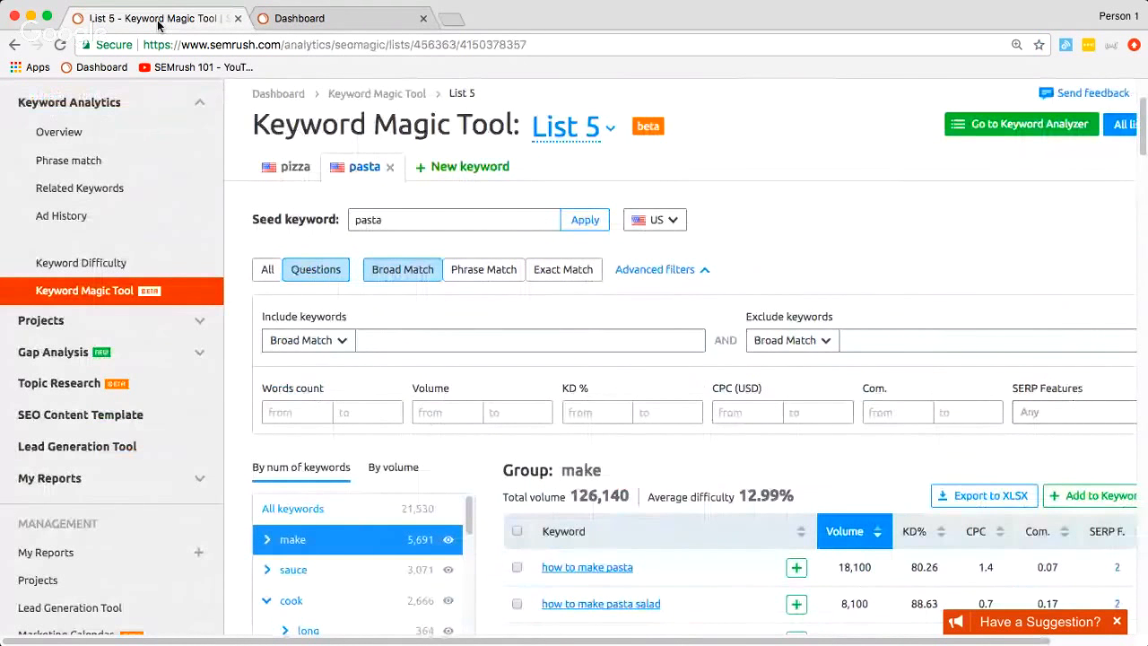
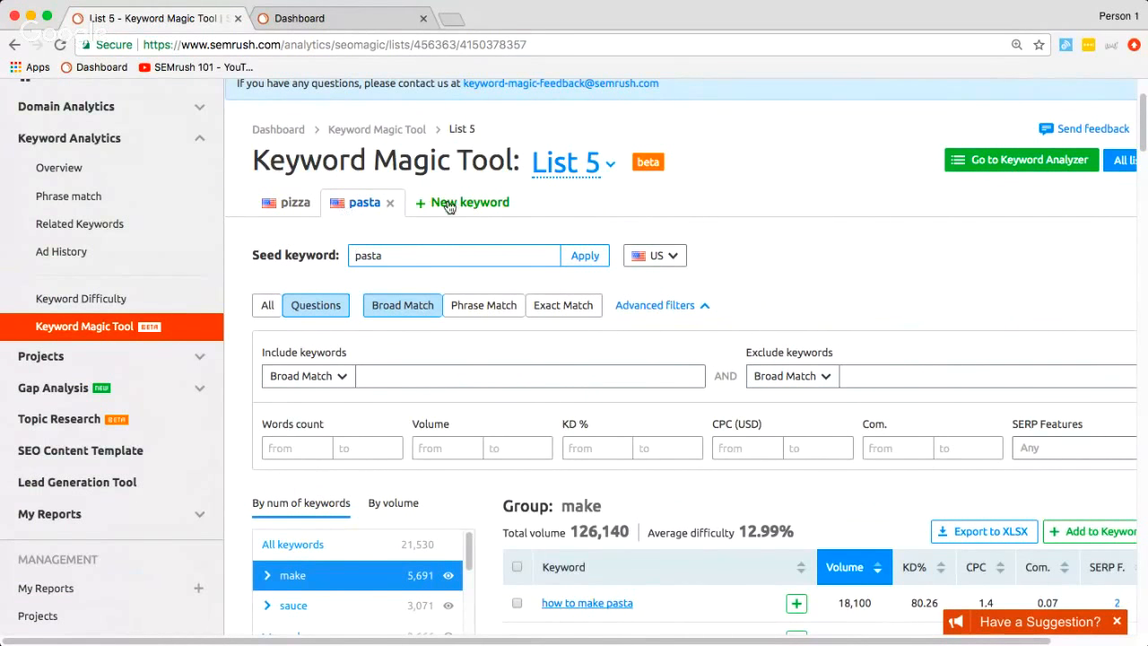
Go back to the Keyword Magic Tool start page, review all saved lists and check the rename option of List 5
{"action": "scroll", "coordinate": [448, 188], "scroll_direction": "up", "scroll_amount": 1}
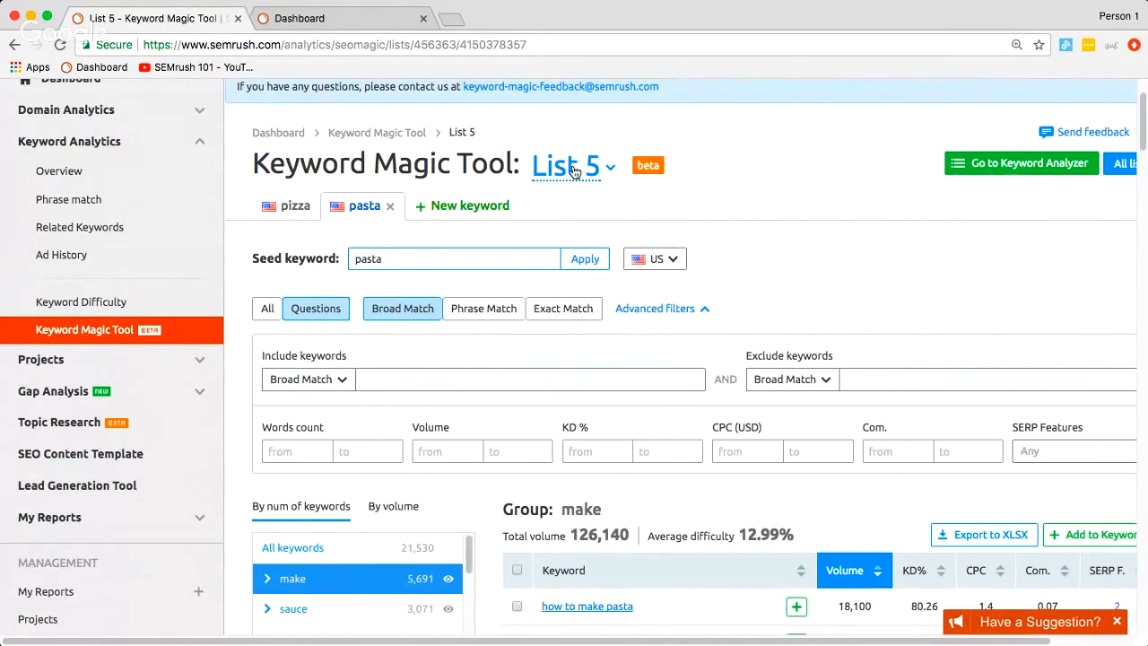
{"action": "left_click", "coordinate": [403, 140]}
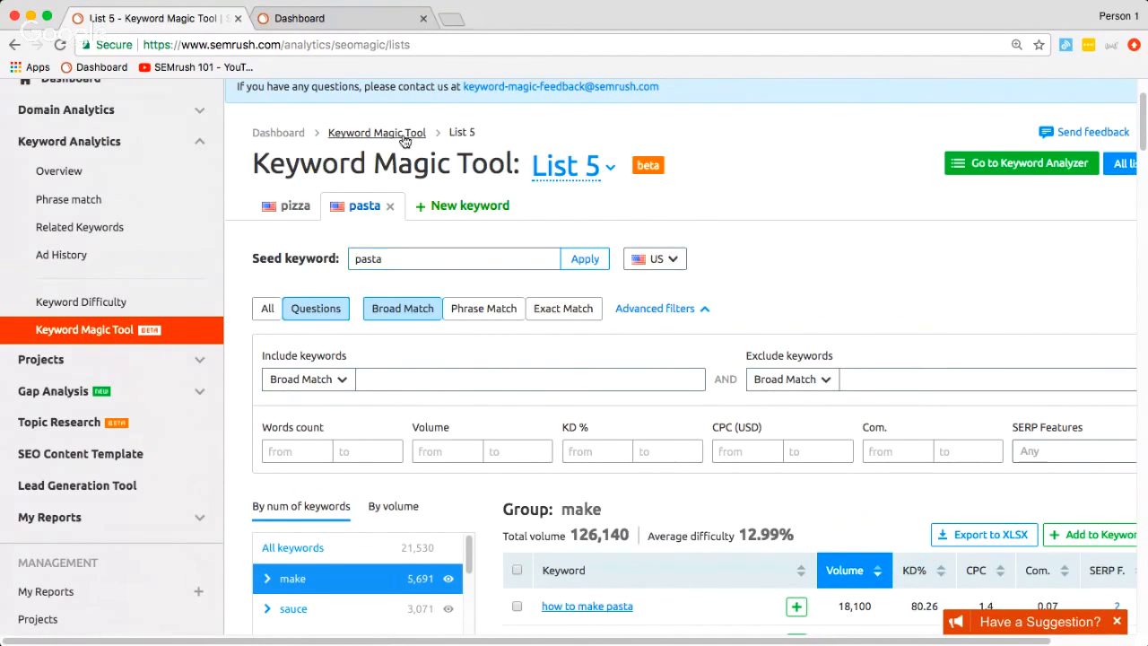
{"action": "scroll", "coordinate": [538, 233], "scroll_direction": "up", "scroll_amount": 3}
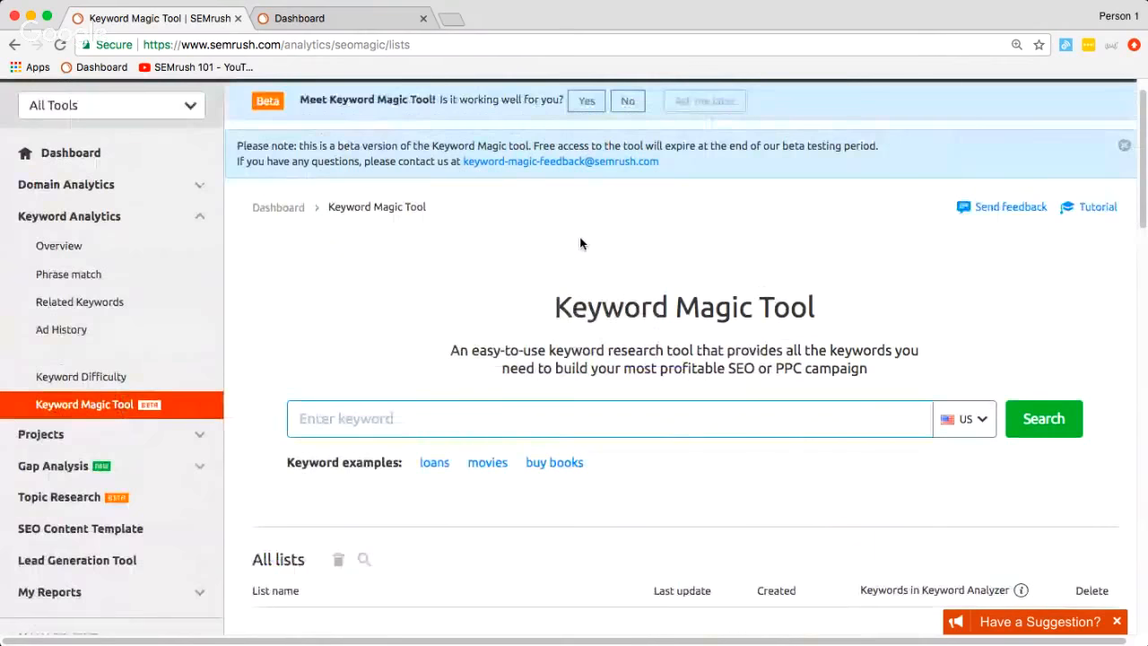
{"action": "scroll", "coordinate": [579, 242], "scroll_direction": "down", "scroll_amount": 6}
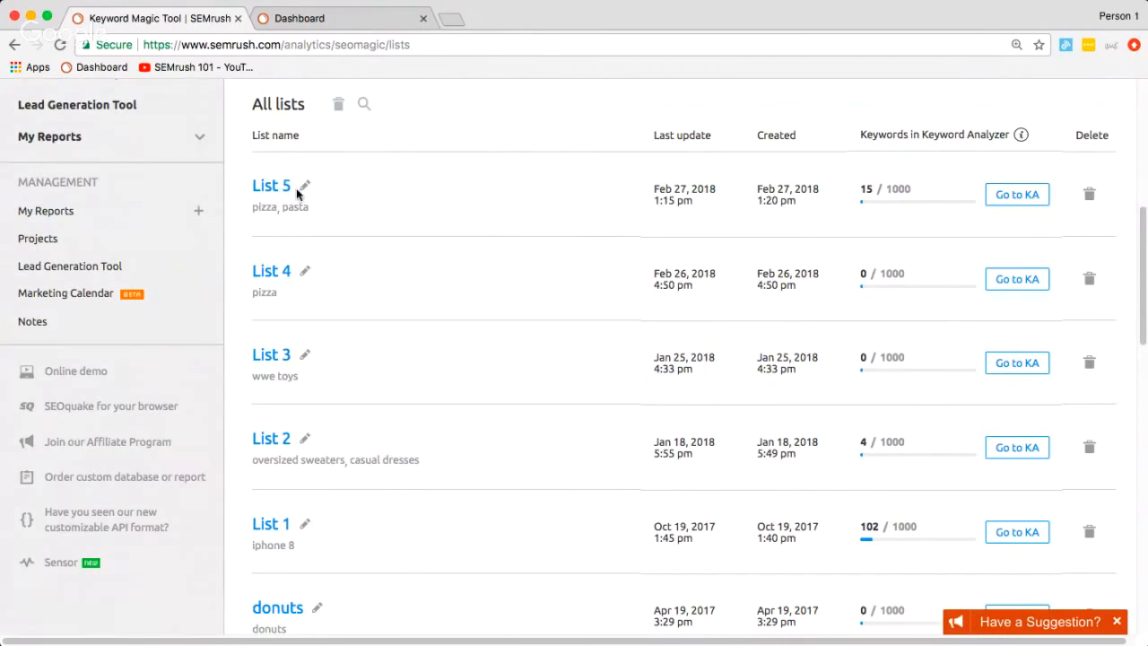
{"action": "scroll", "coordinate": [366, 206], "scroll_direction": "down", "scroll_amount": 2}
{"action": "scroll", "coordinate": [367, 208], "scroll_direction": "up", "scroll_amount": 6}
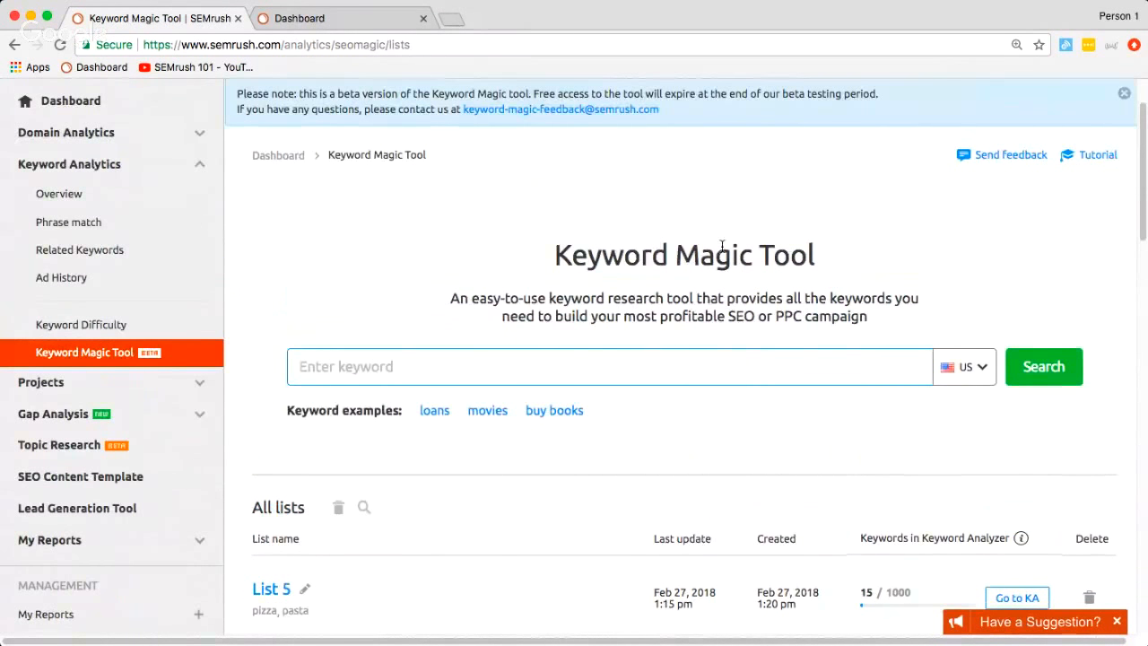
{"action": "scroll", "coordinate": [728, 235], "scroll_direction": "up", "scroll_amount": 2}
{"action": "scroll", "coordinate": [418, 217], "scroll_direction": "down", "scroll_amount": 4}
{"action": "scroll", "coordinate": [417, 212], "scroll_direction": "down", "scroll_amount": 1}
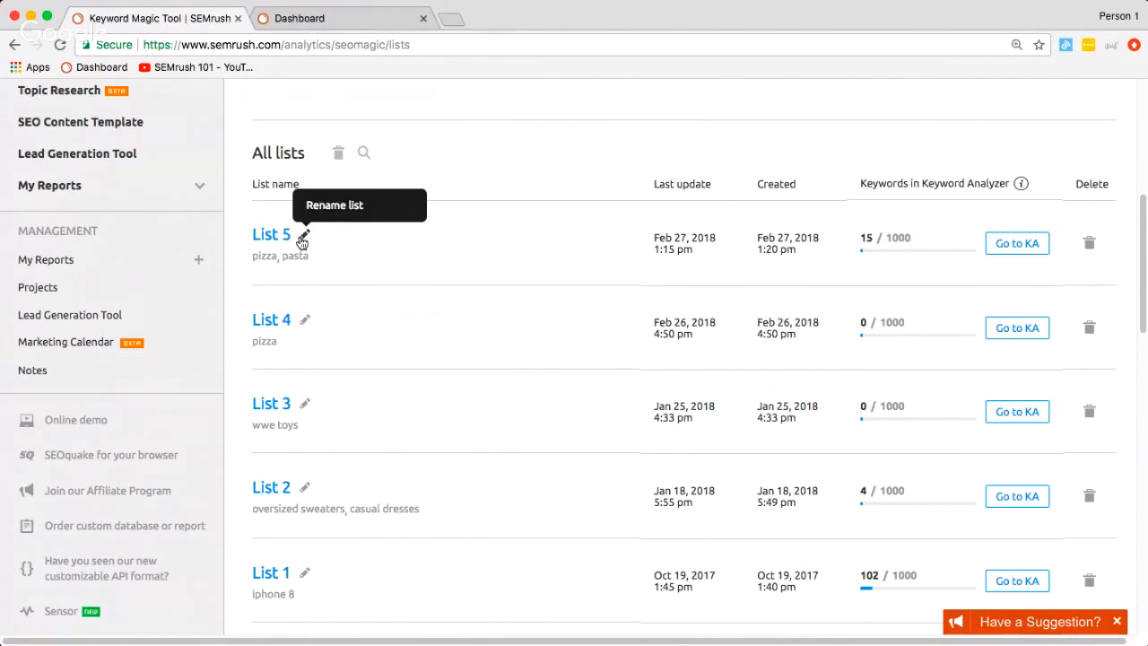
{"action": "left_click", "coordinate": [304, 240]}
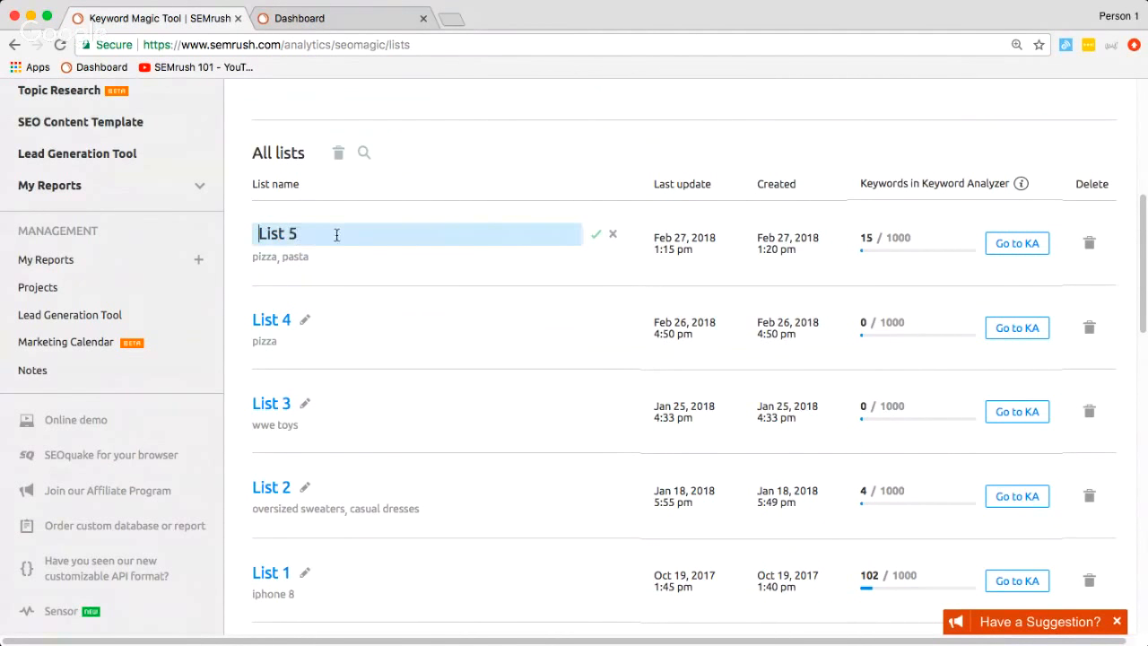
{"action": "left_click", "coordinate": [410, 262]}
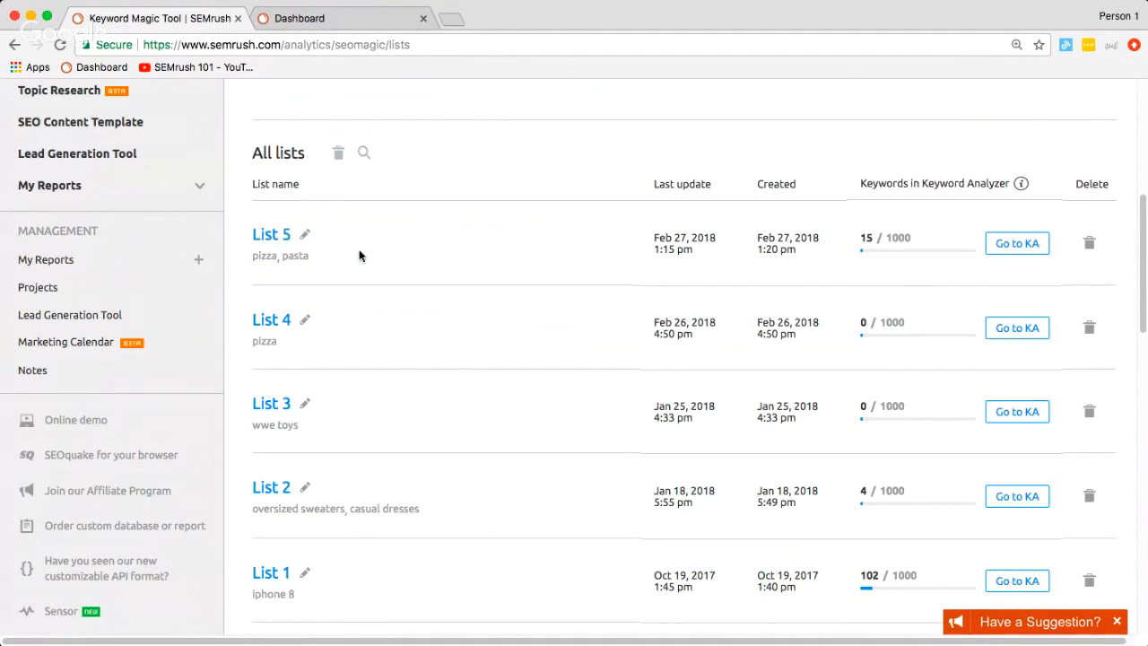
Open List 5 and view its pasta and pizza keyword research in turn
{"action": "left_click", "coordinate": [272, 238]}
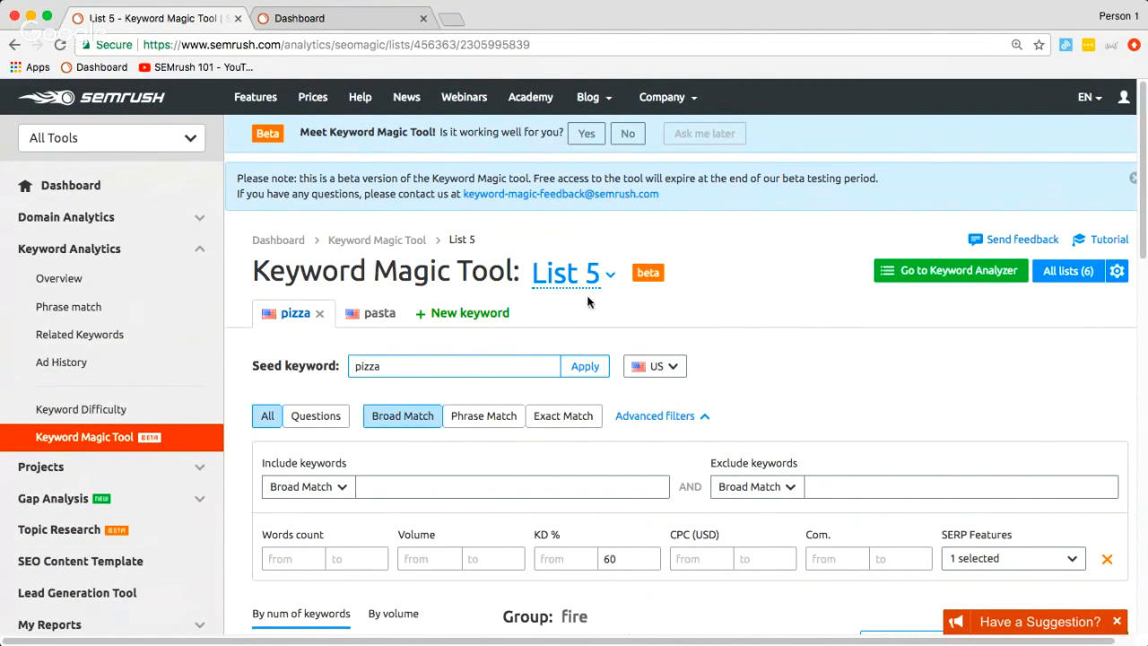
{"action": "scroll", "coordinate": [645, 314], "scroll_direction": "down", "scroll_amount": 1}
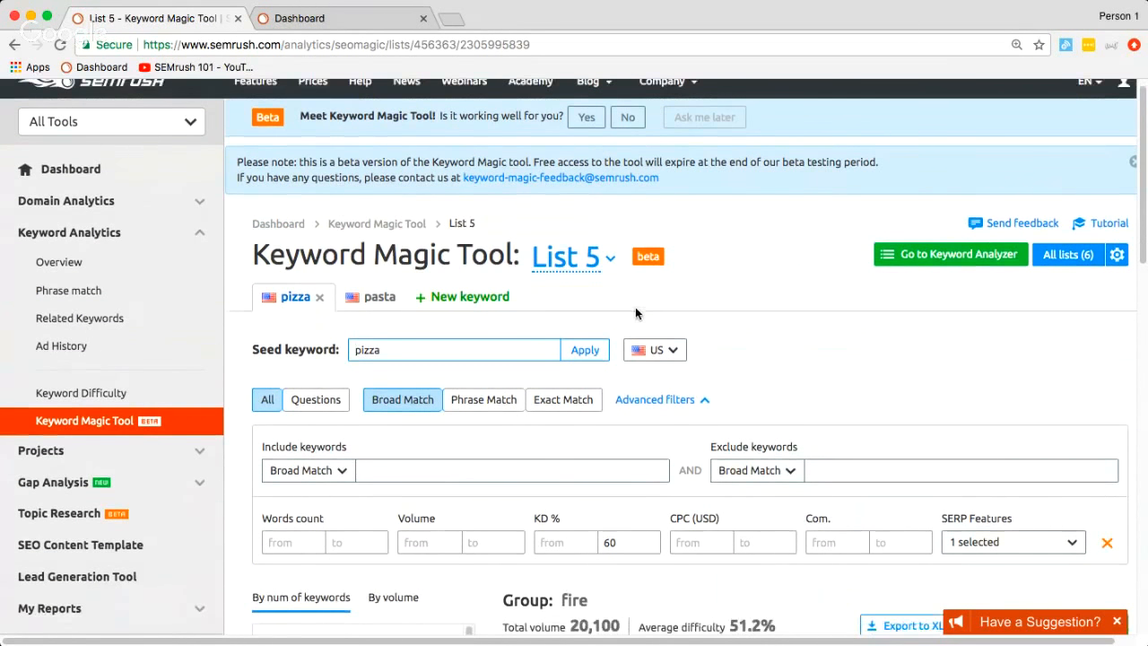
{"action": "left_click", "coordinate": [380, 298]}
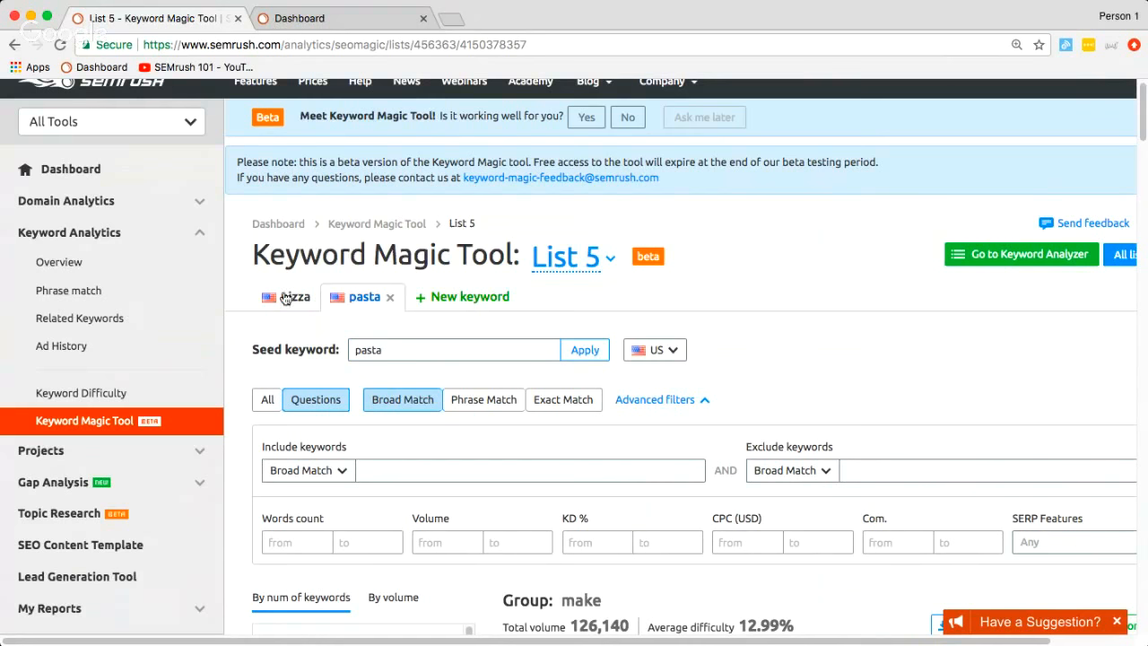
{"action": "left_click", "coordinate": [277, 294]}
Return to the overview of all saved keyword lists, look through it and reopen List 5
{"action": "left_click", "coordinate": [345, 223]}
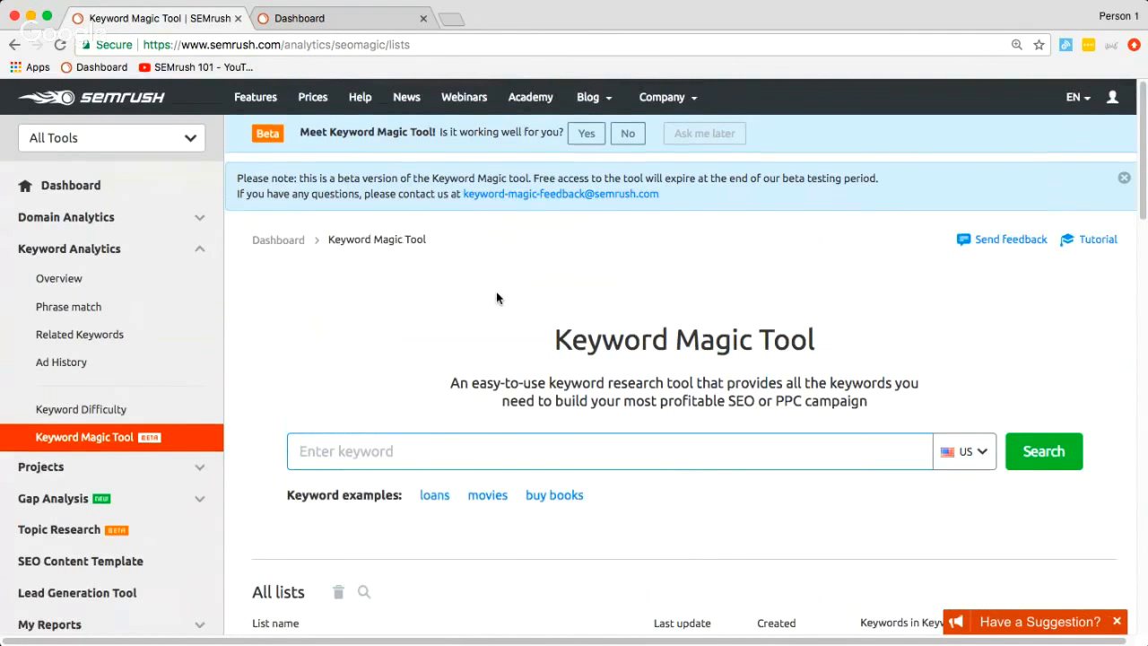
{"action": "scroll", "coordinate": [443, 290], "scroll_direction": "down", "scroll_amount": 10}
{"action": "scroll", "coordinate": [558, 289], "scroll_direction": "down", "scroll_amount": 2}
{"action": "scroll", "coordinate": [549, 287], "scroll_direction": "up", "scroll_amount": 3}
{"action": "scroll", "coordinate": [550, 287], "scroll_direction": "up", "scroll_amount": 2}
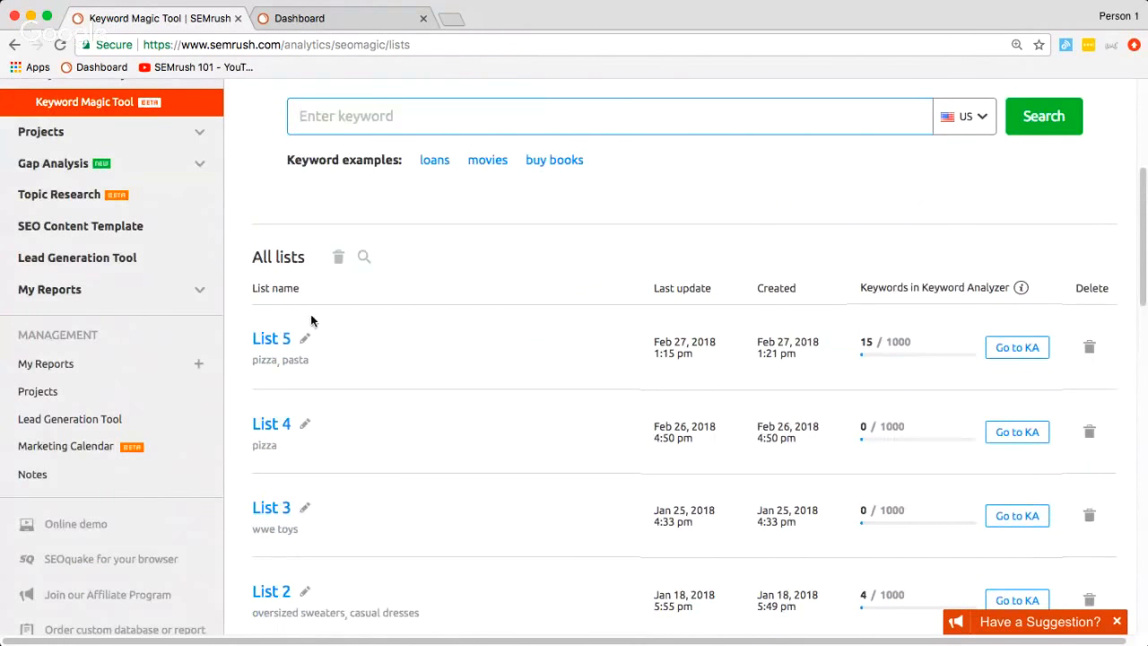
{"action": "left_click", "coordinate": [281, 339]}
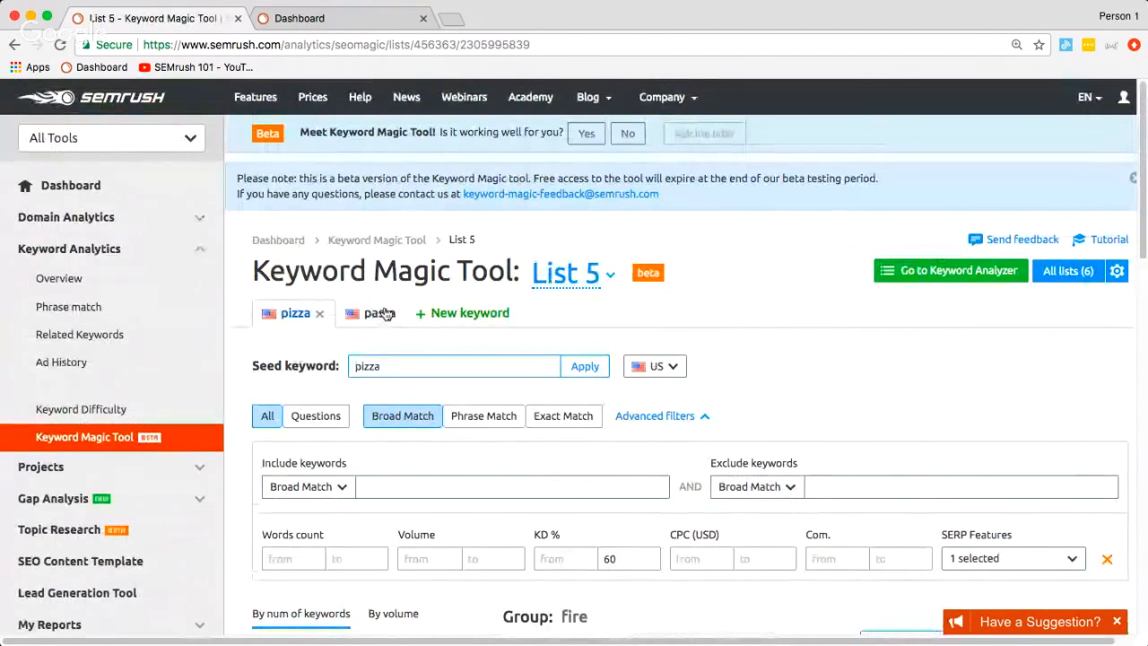
Open the Keyword Analyzer for List 5 and review the metrics of its saved pizza keywords
{"action": "scroll", "coordinate": [385, 312], "scroll_direction": "down", "scroll_amount": 1}
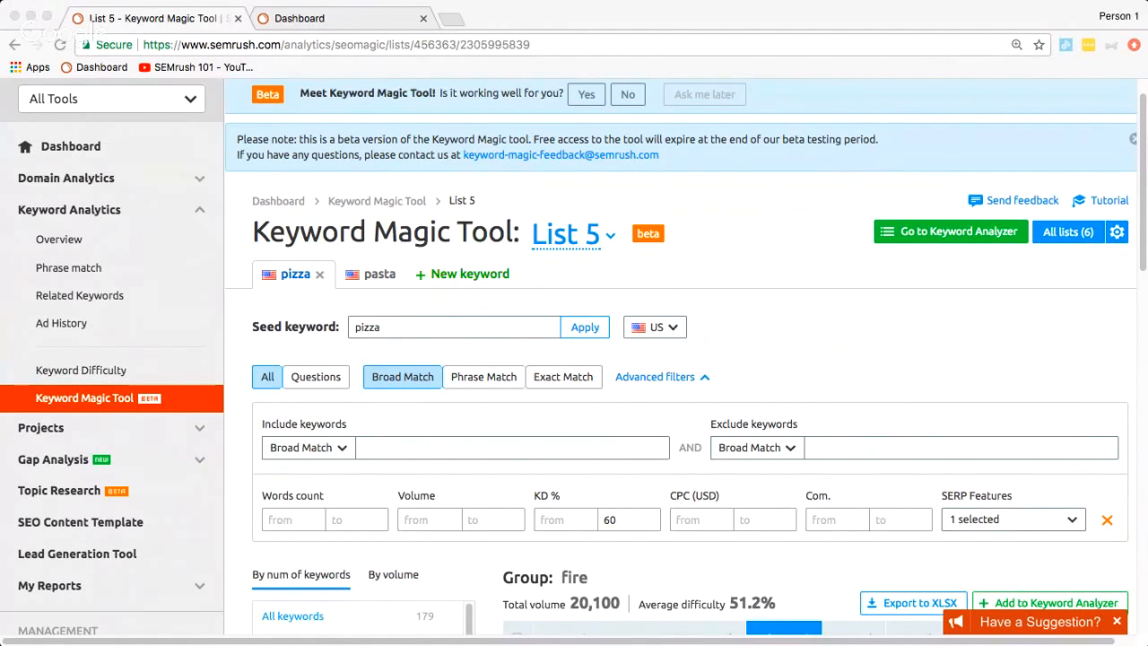
{"action": "scroll", "coordinate": [942, 202], "scroll_direction": "down", "scroll_amount": 2}
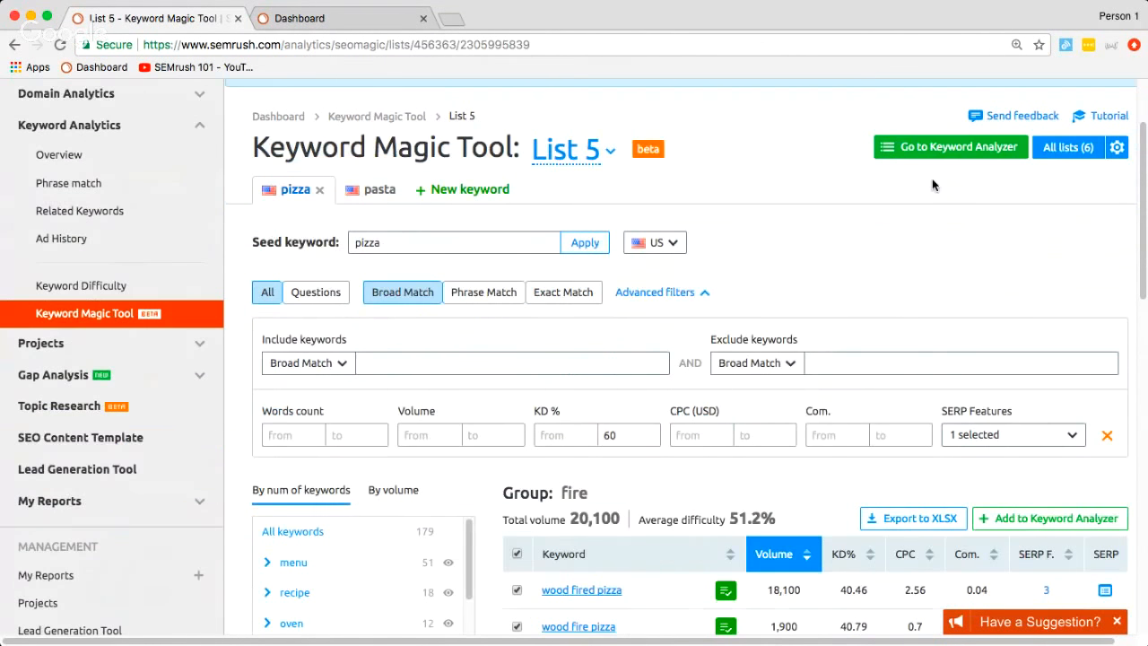
{"action": "left_click", "coordinate": [951, 147]}
{"action": "scroll", "coordinate": [993, 254], "scroll_direction": "up", "scroll_amount": 1}
{"action": "scroll", "coordinate": [993, 260], "scroll_direction": "down", "scroll_amount": 4}
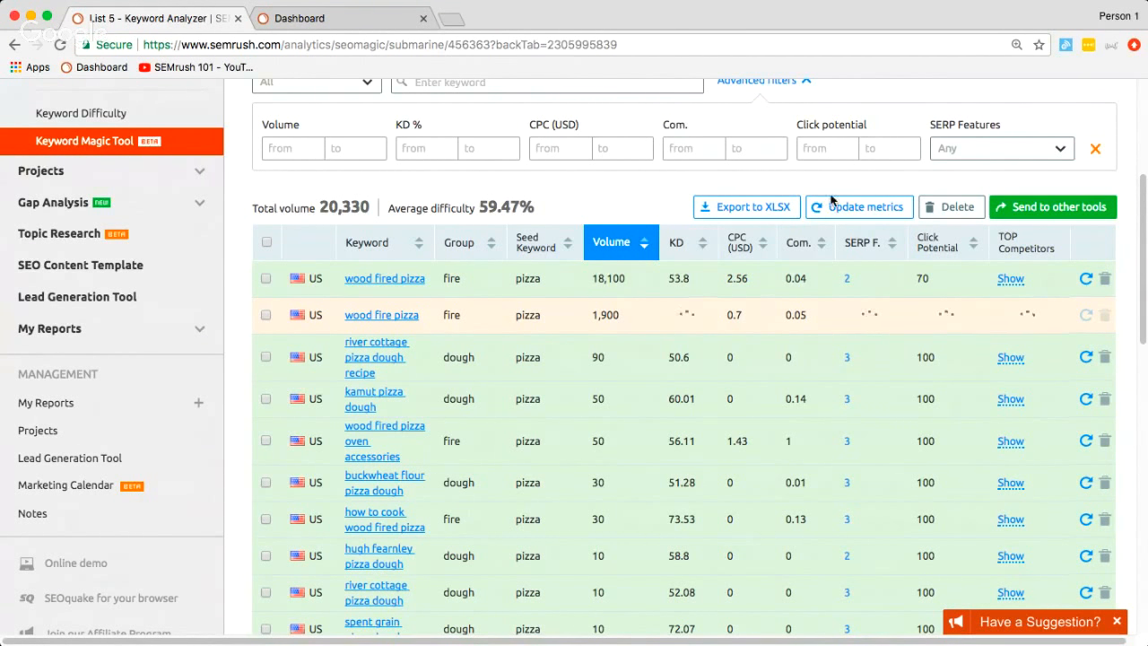
Send all 15 selected List 5 keywords to Position Tracking for the DD - Webinar project targeting Alabama, United States, and close the confirmation
{"action": "left_click", "coordinate": [265, 241]}
{"action": "left_click", "coordinate": [1096, 208]}
{"action": "left_click", "coordinate": [1006, 353]}
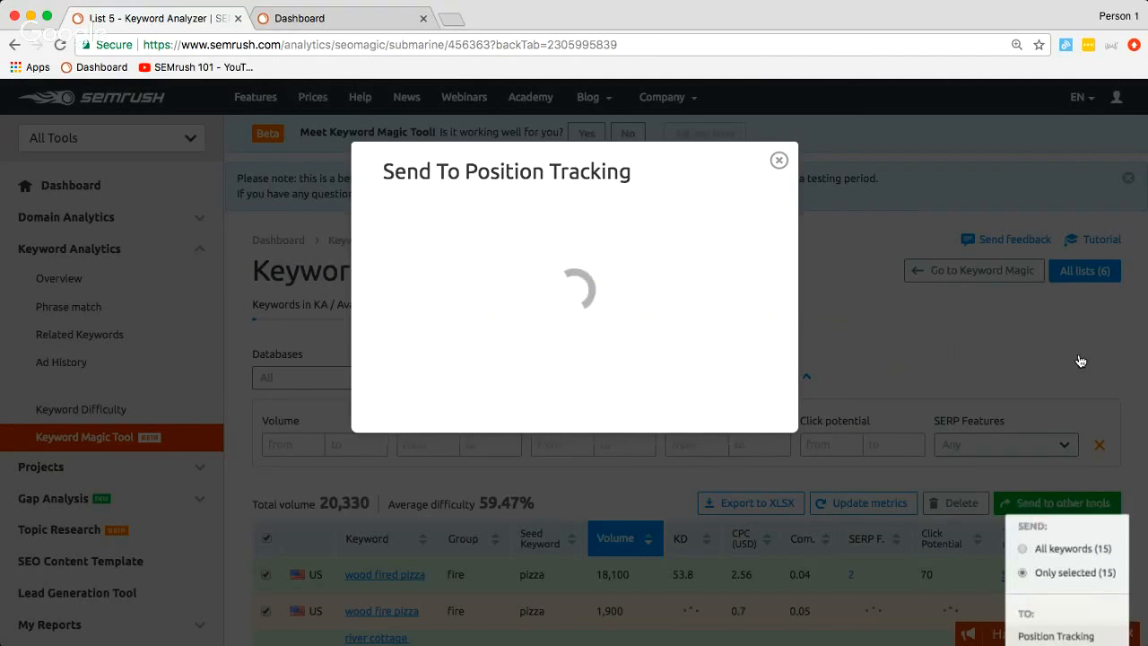
{"action": "left_click", "coordinate": [503, 228]}
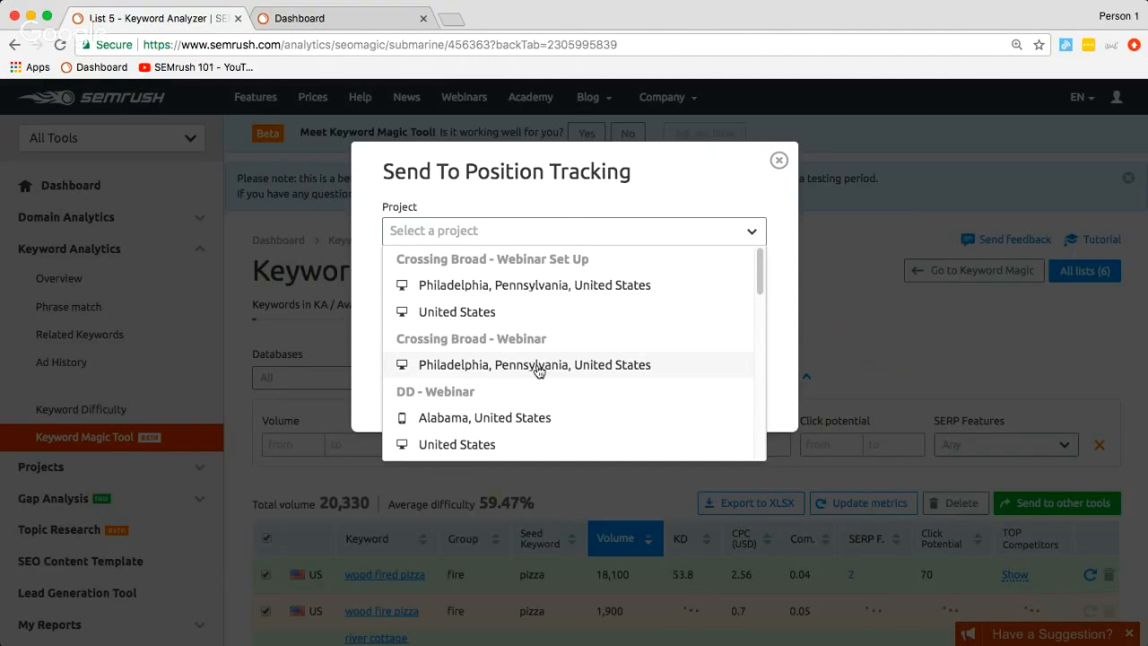
{"action": "left_click", "coordinate": [546, 417]}
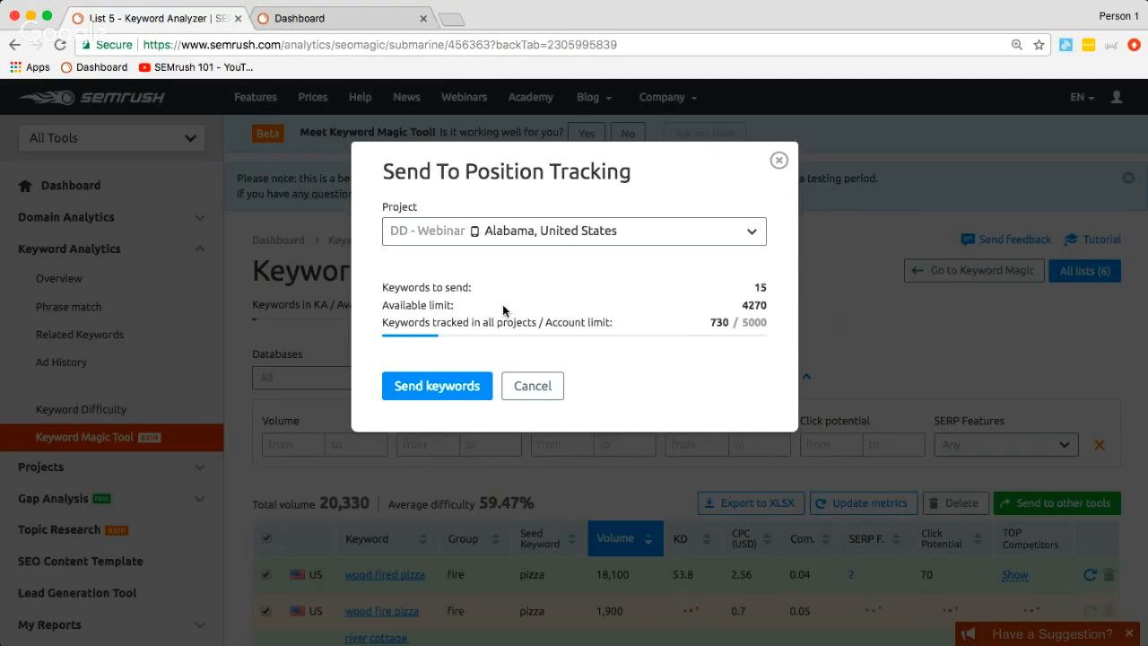
{"action": "left_click", "coordinate": [459, 387]}
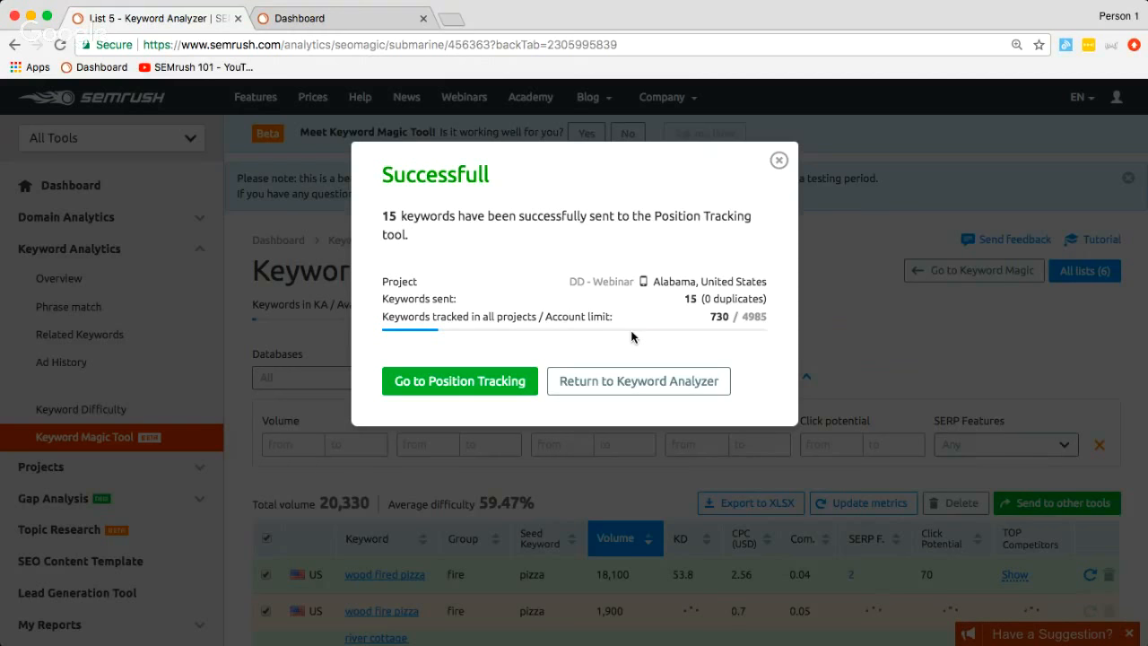
{"action": "left_click", "coordinate": [778, 159]}
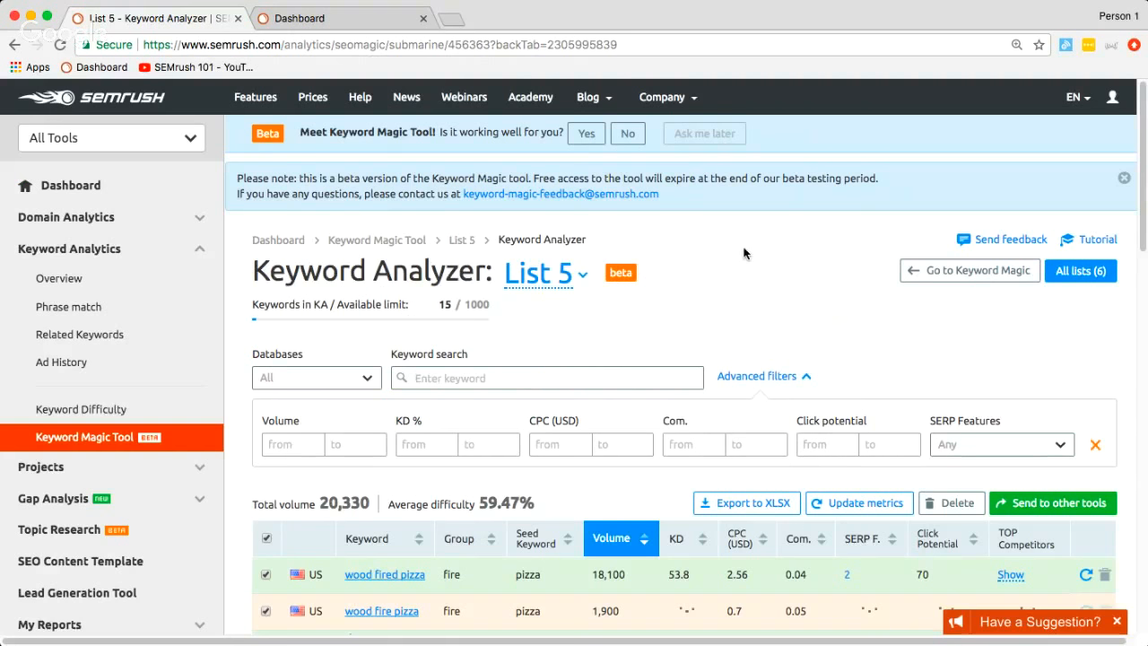
Look through the complete table of List 5 keywords and their metrics in the Keyword Analyzer
{"action": "scroll", "coordinate": [693, 314], "scroll_direction": "down", "scroll_amount": 1}
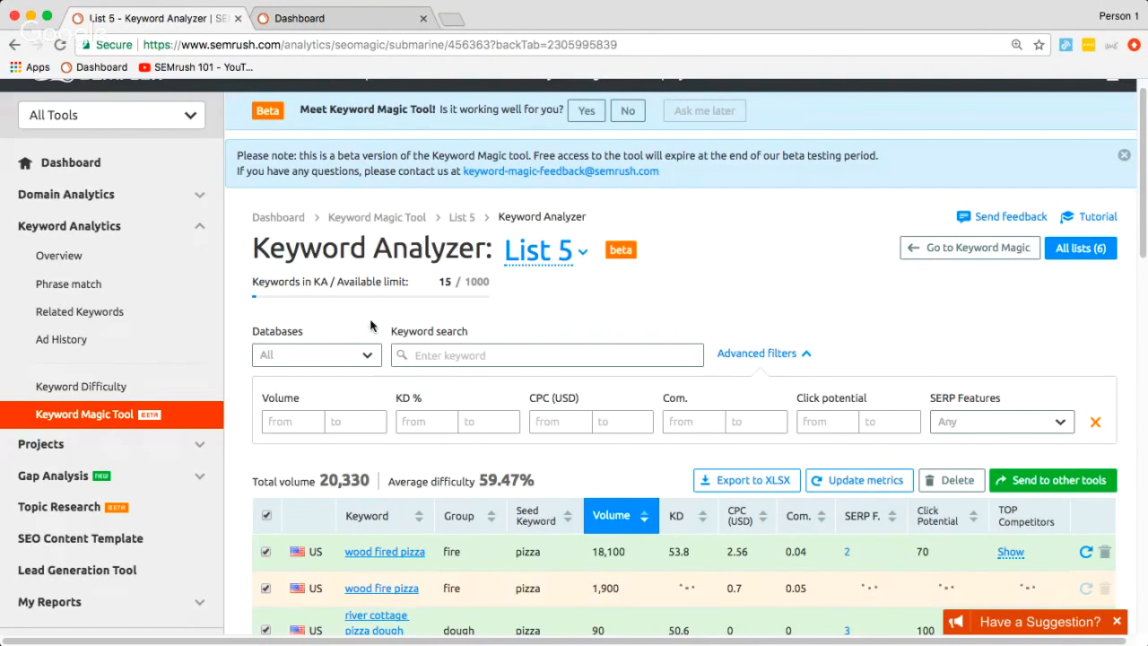
{"action": "scroll", "coordinate": [557, 331], "scroll_direction": "up", "scroll_amount": 1}
{"action": "scroll", "coordinate": [558, 334], "scroll_direction": "down", "scroll_amount": 3}
{"action": "scroll", "coordinate": [558, 331], "scroll_direction": "down", "scroll_amount": 9}
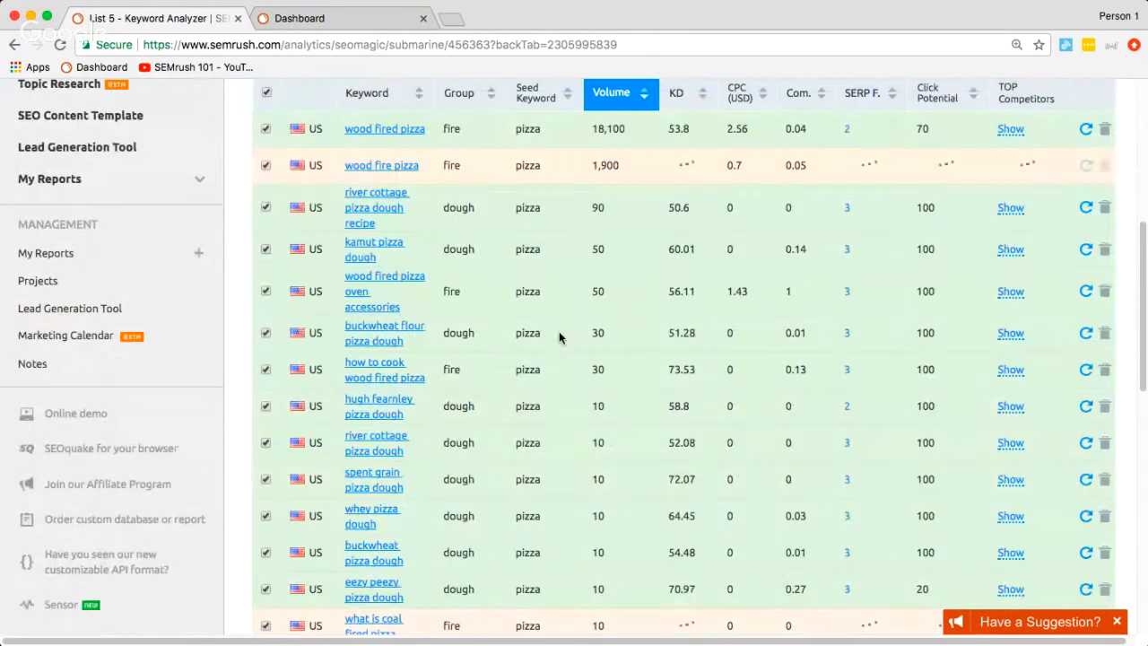
{"action": "scroll", "coordinate": [410, 251], "scroll_direction": "up", "scroll_amount": 8}
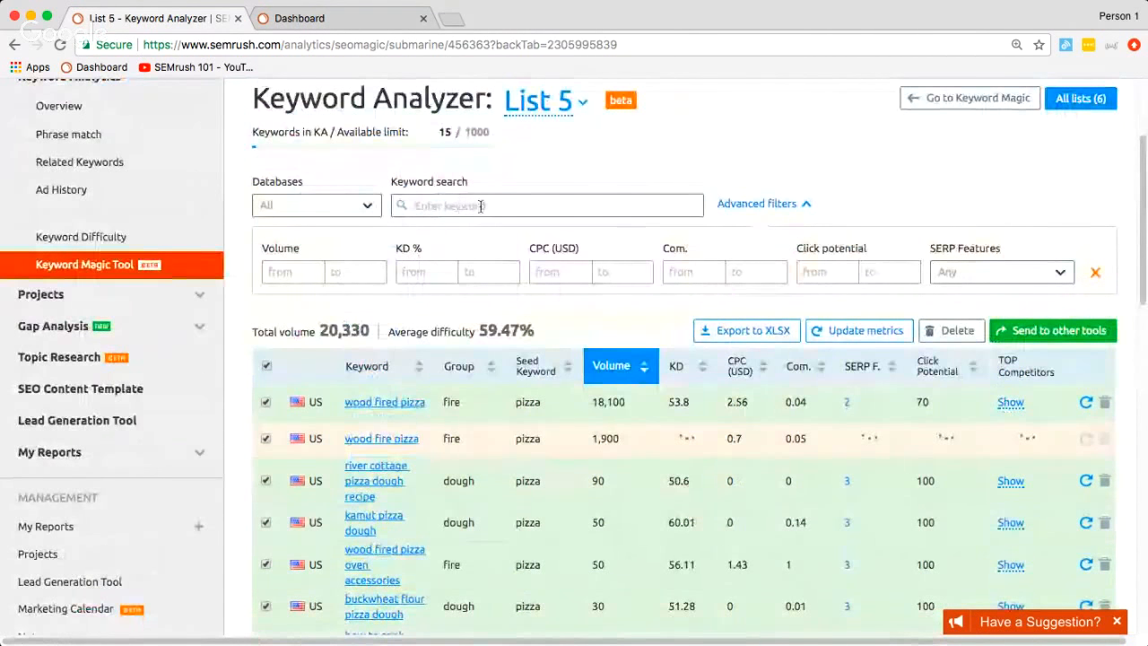
Return to the Keyword Magic Tool, examine the fire group's keywords and read the explanations of the KD% and Com. metrics
{"action": "left_click", "coordinate": [969, 97]}
{"action": "scroll", "coordinate": [691, 288], "scroll_direction": "down", "scroll_amount": 8}
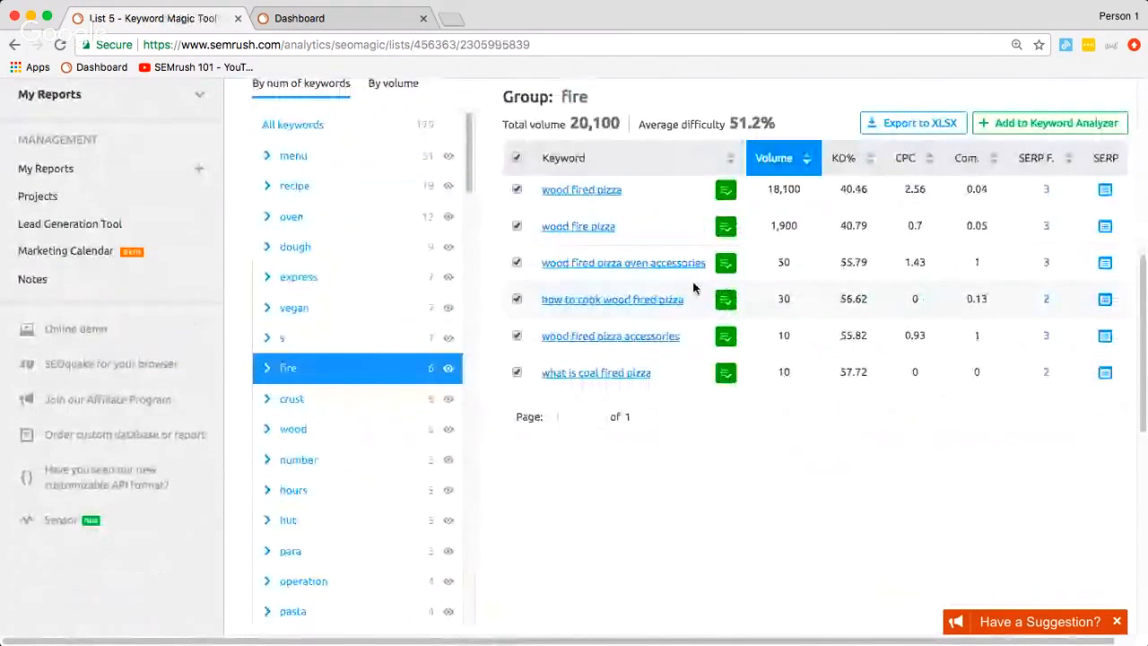
{"action": "scroll", "coordinate": [691, 288], "scroll_direction": "down", "scroll_amount": 10}
{"action": "scroll", "coordinate": [689, 287], "scroll_direction": "up", "scroll_amount": 10}
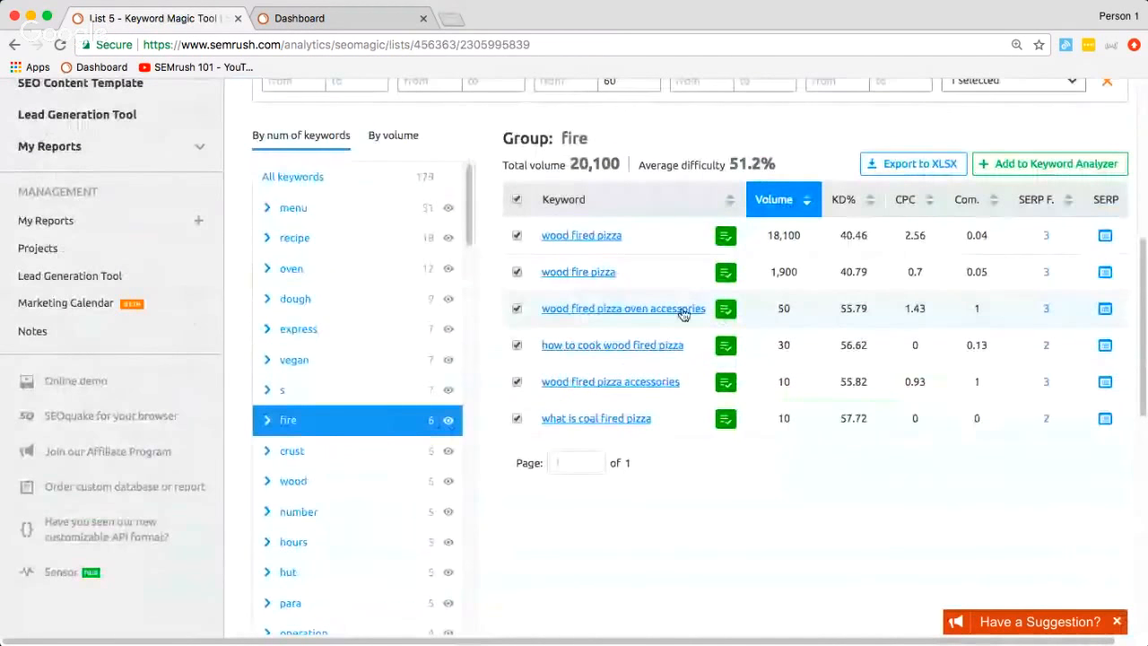
{"action": "scroll", "coordinate": [672, 313], "scroll_direction": "up", "scroll_amount": 1}
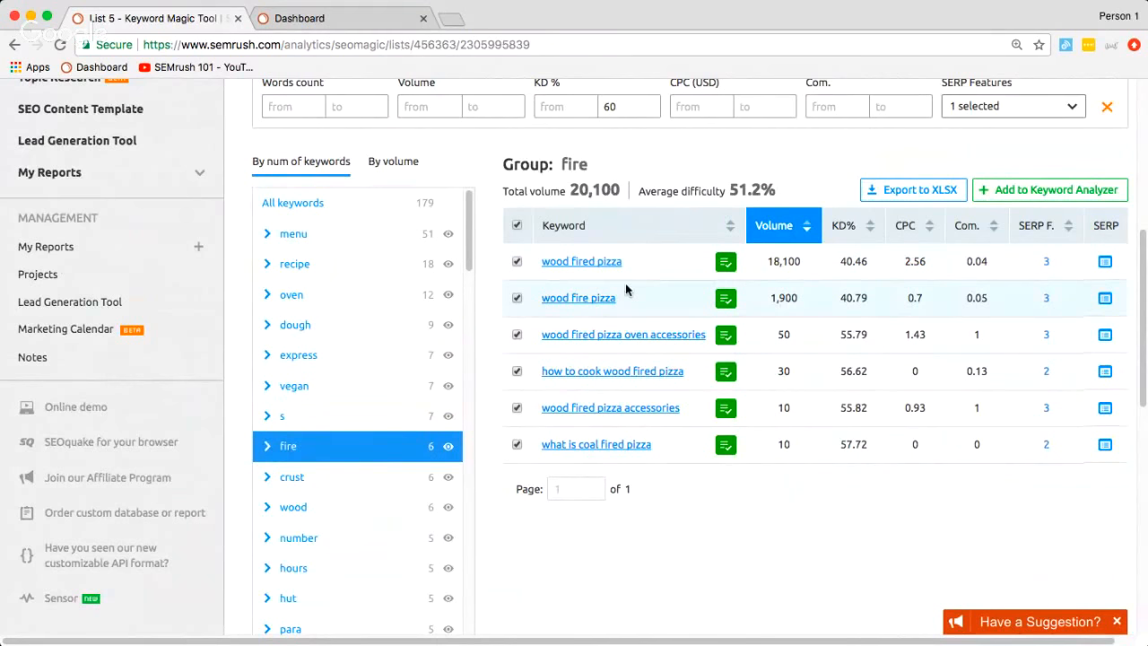
{"action": "scroll", "coordinate": [698, 296], "scroll_direction": "up", "scroll_amount": 5}
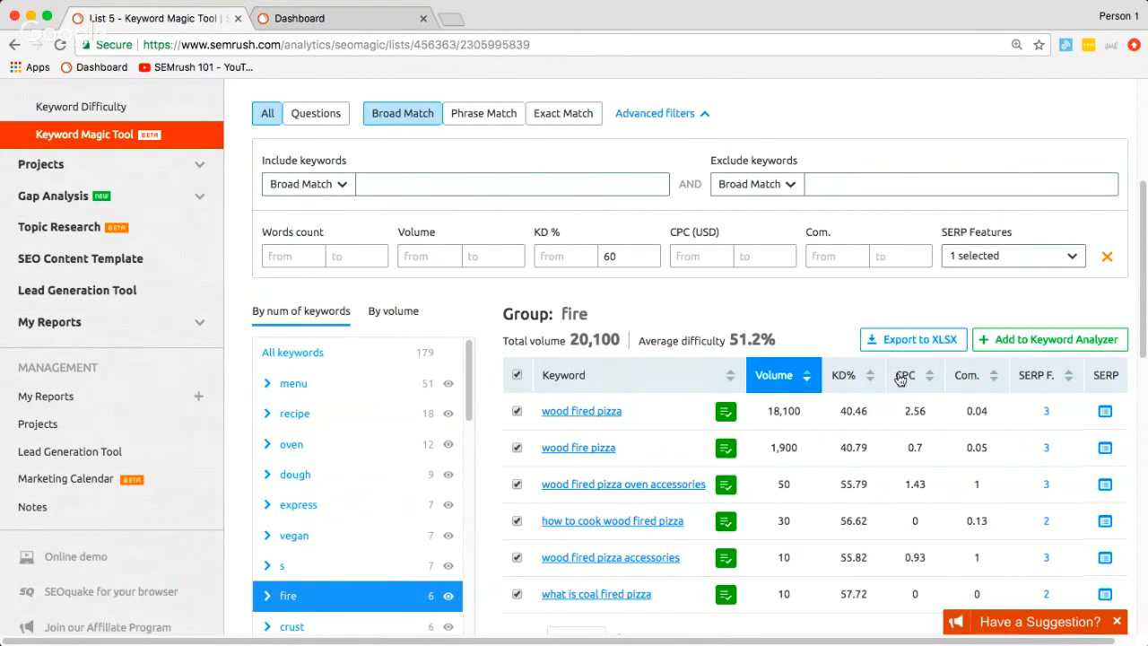
{"action": "scroll", "coordinate": [851, 341], "scroll_direction": "down", "scroll_amount": 1}
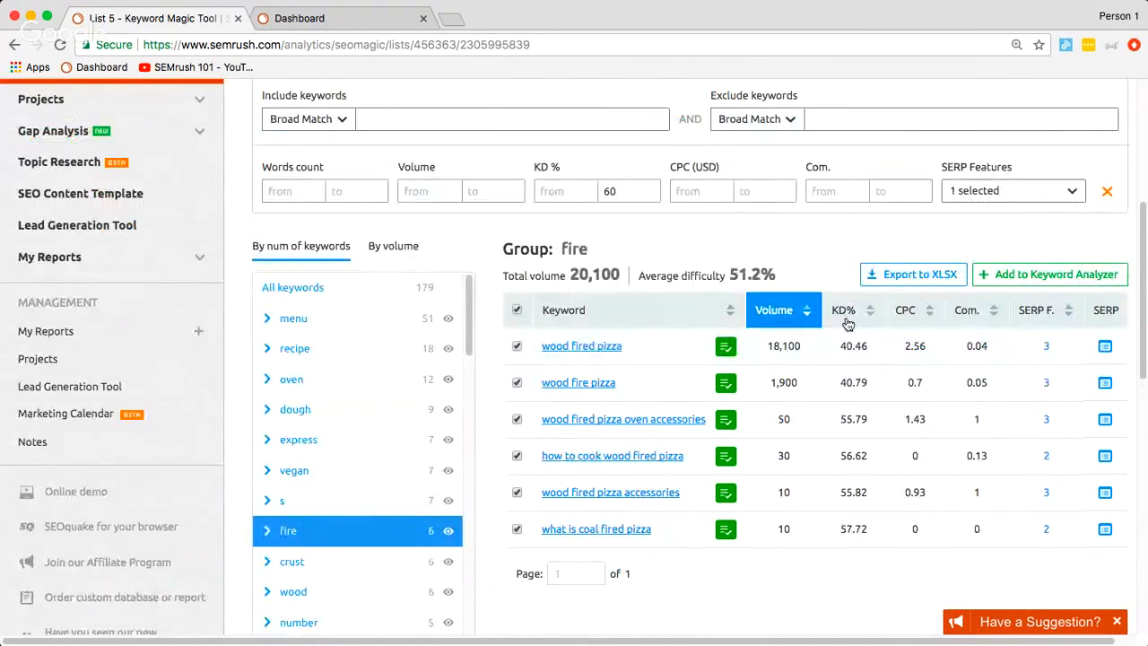
{"action": "mouse_move", "coordinate": [846, 316]}
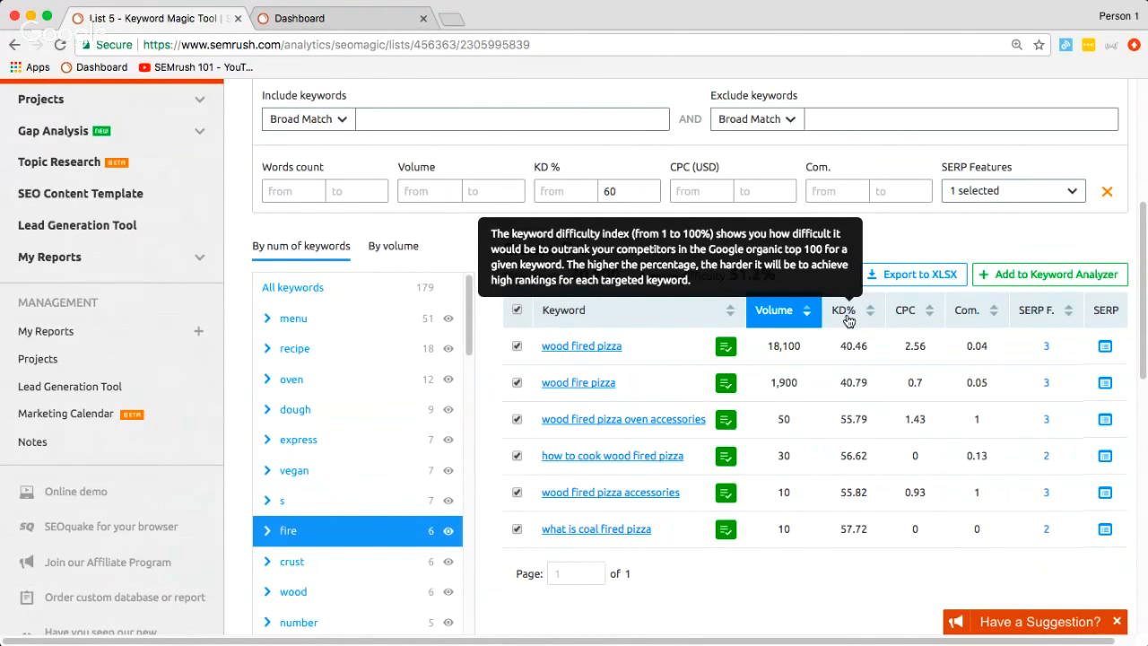
{"action": "mouse_move", "coordinate": [966, 317]}
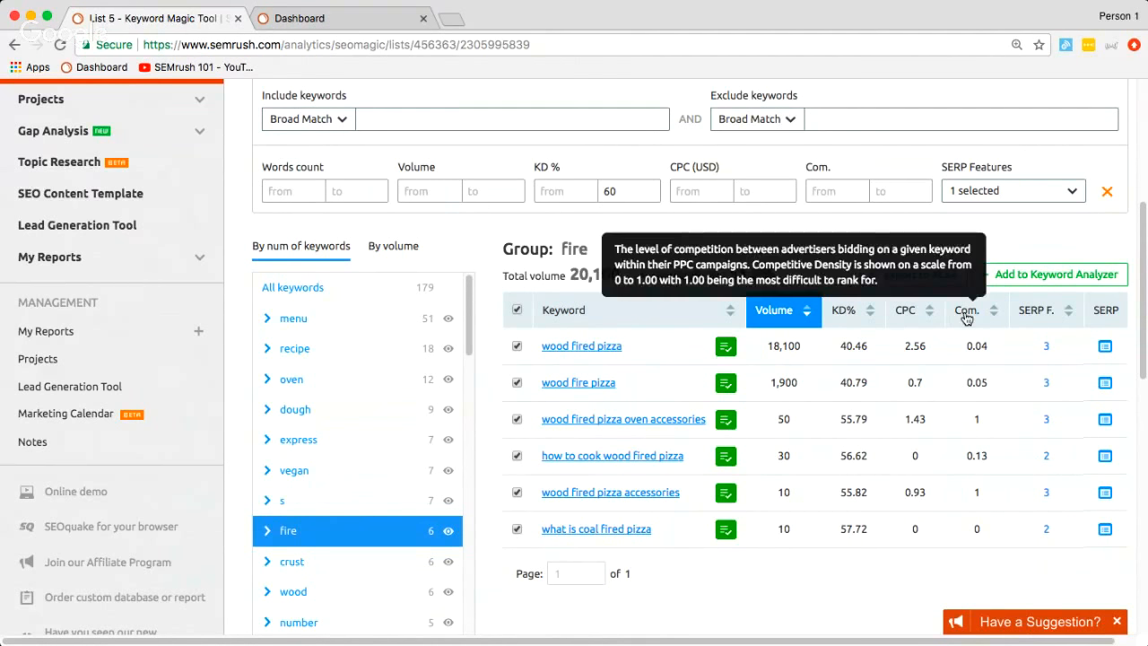